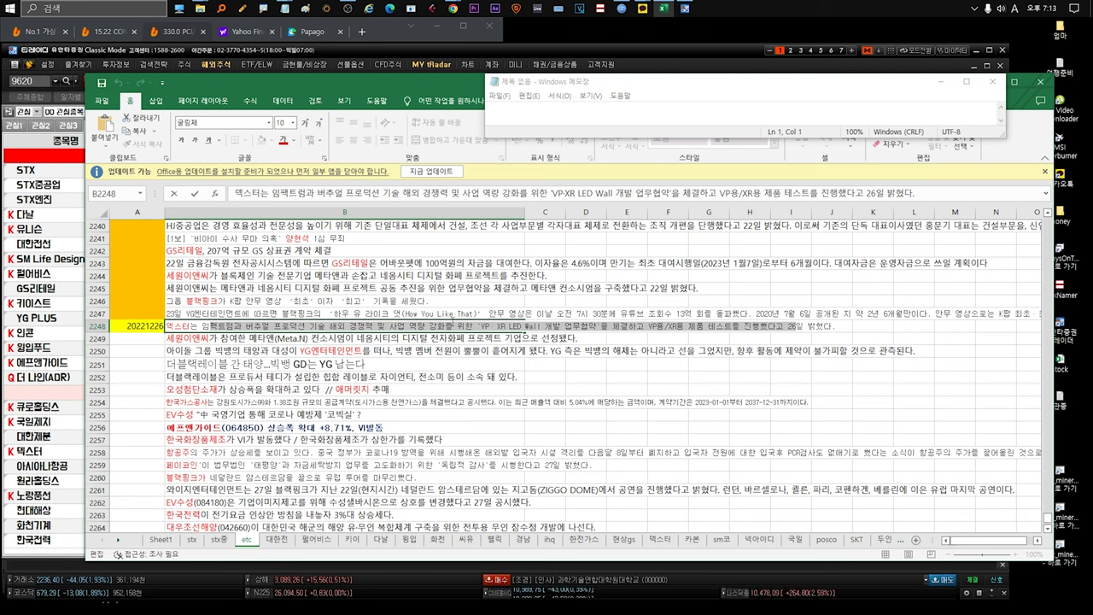
Read the 덱스터 and 세원이앤씨 news entries in cells B2248 and B2249
left_click_drag(474, 327, 717, 327)
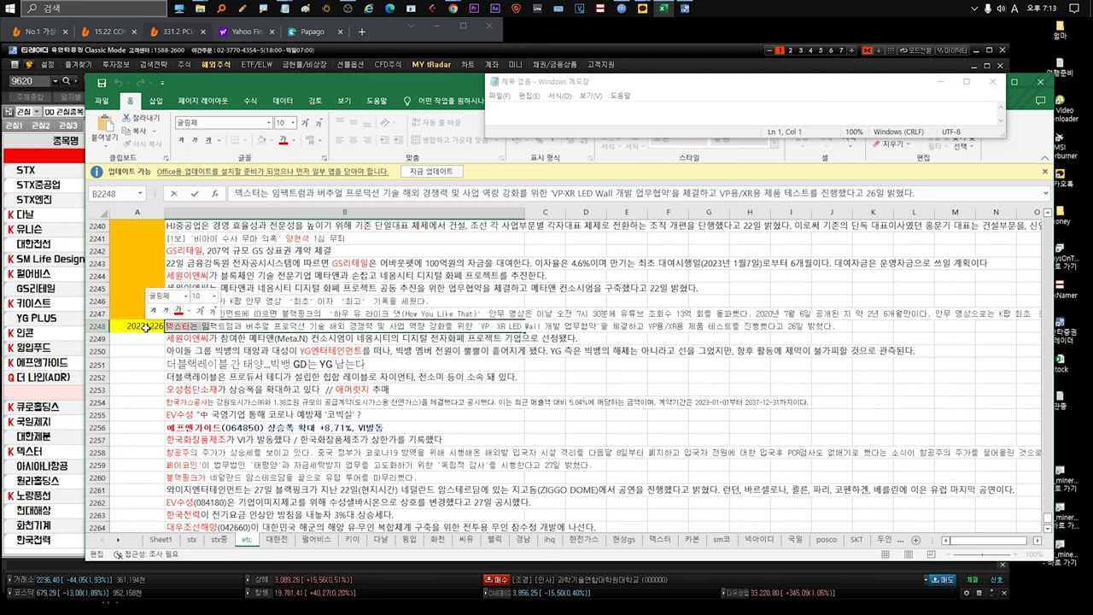
left_click(224, 339)
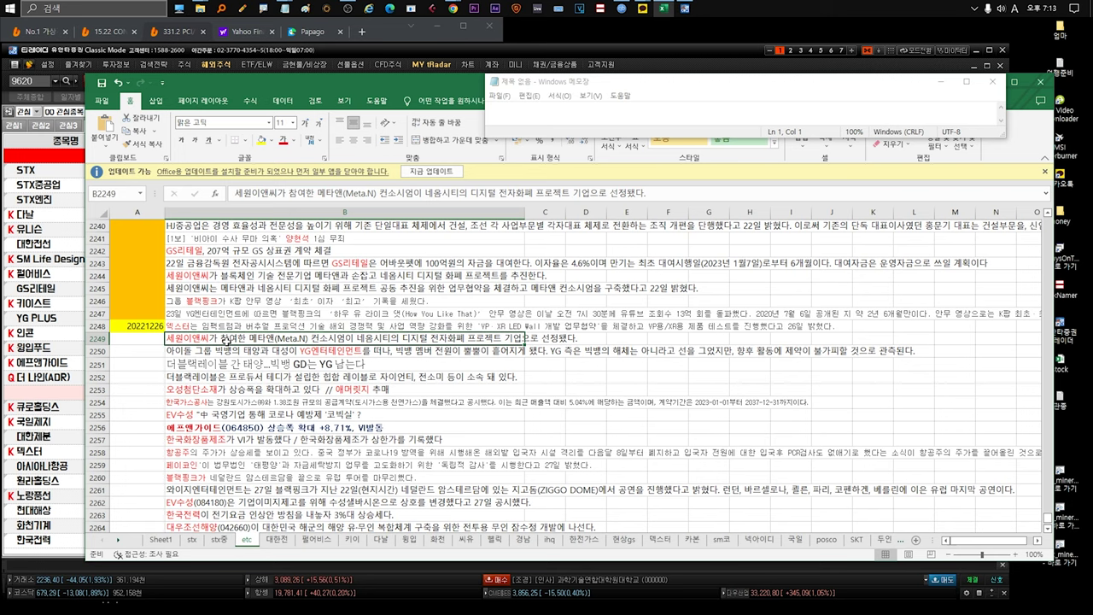
scroll(228, 339, "down", 1)
double_click(263, 301)
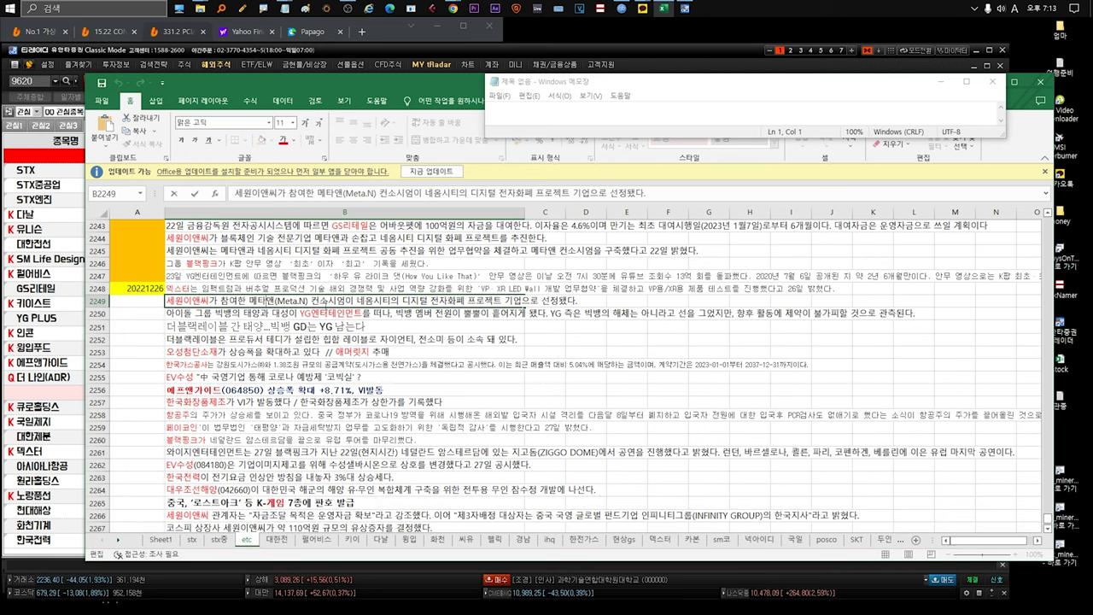
left_click_drag(190, 301, 166, 301)
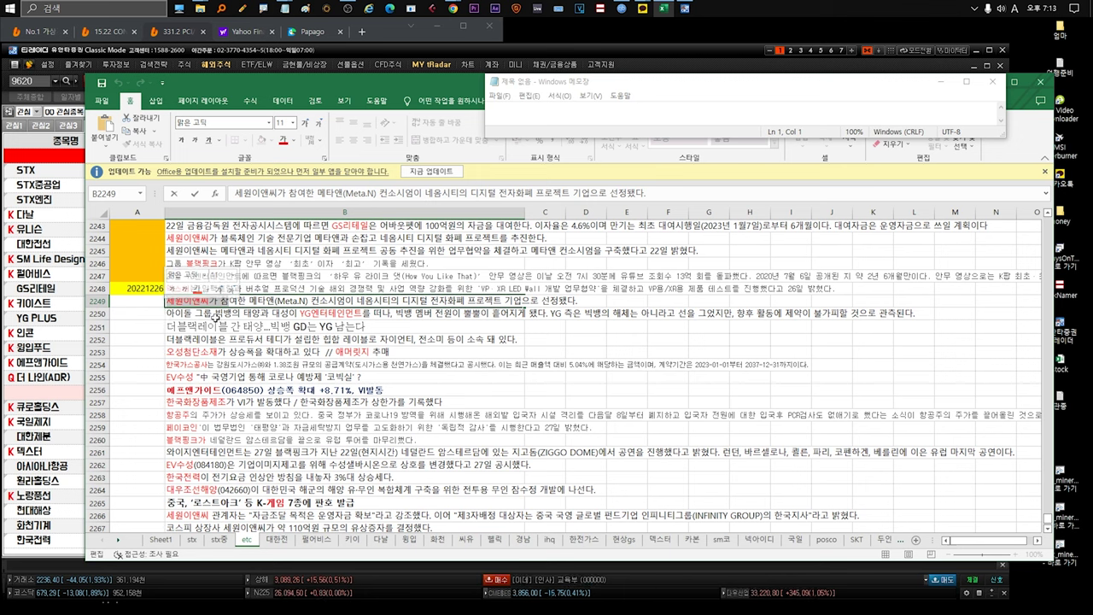
left_click(240, 296)
key("Return")
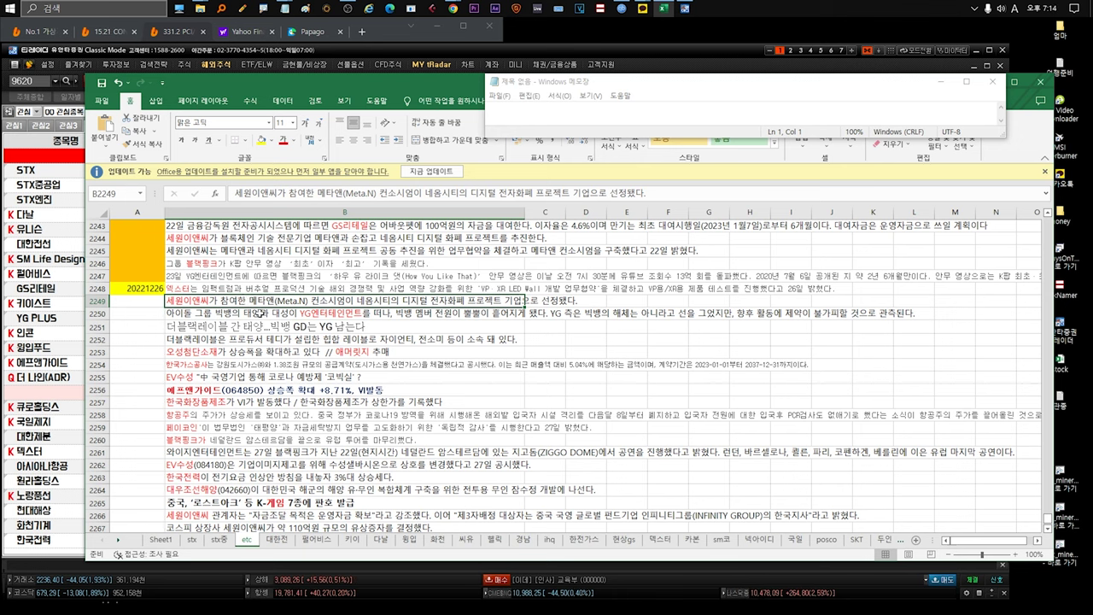
Read the YG엔터테인먼트 news entry in cell B2250
left_click(261, 313)
double_click(270, 313)
left_click_drag(270, 313, 533, 314)
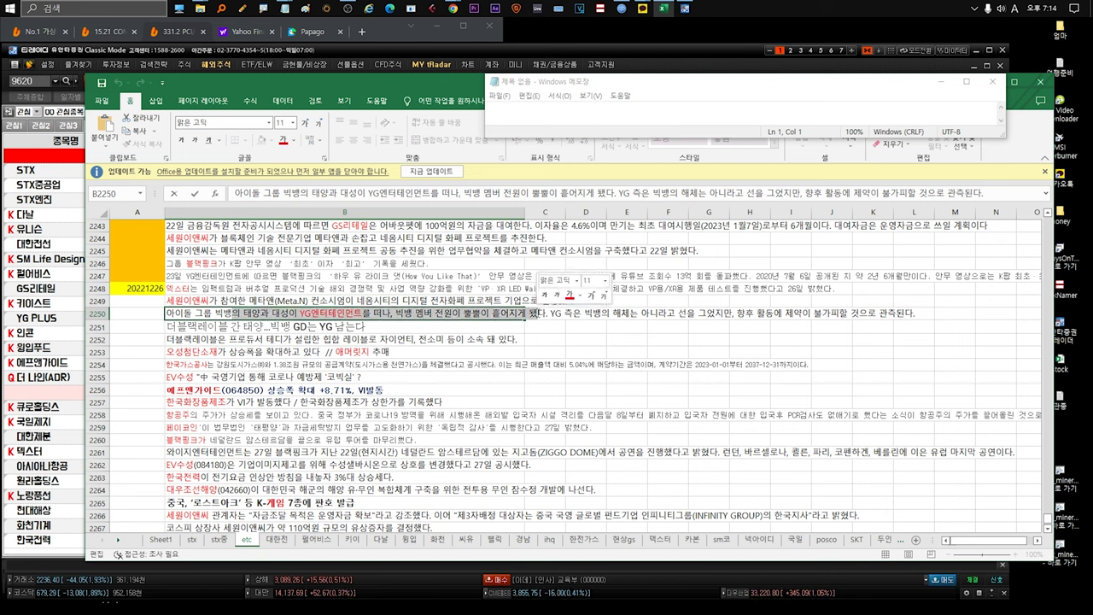
left_click(258, 313)
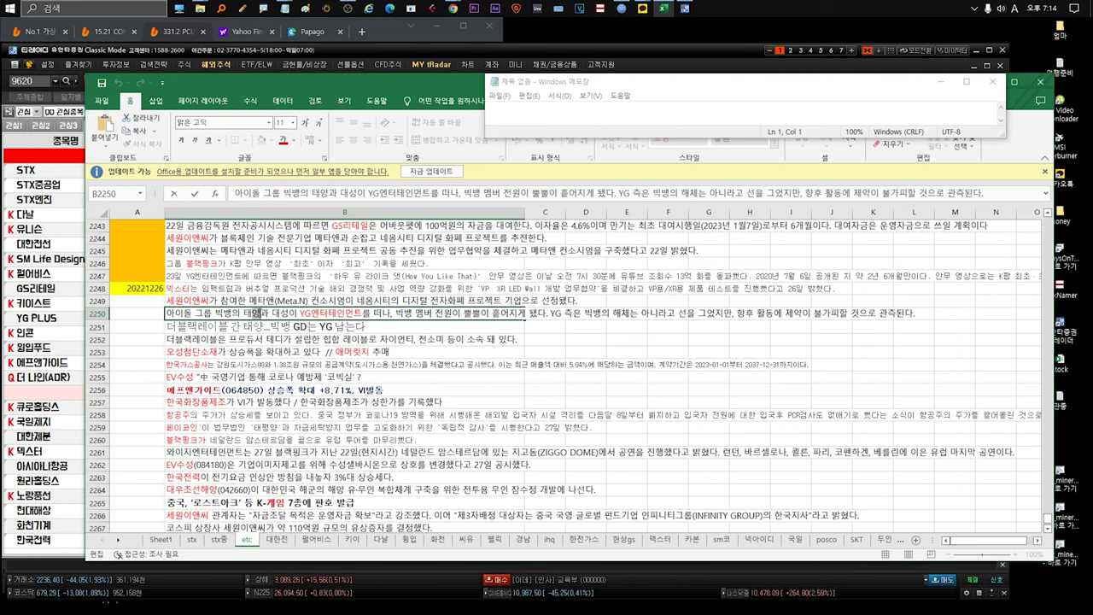
key("Return")
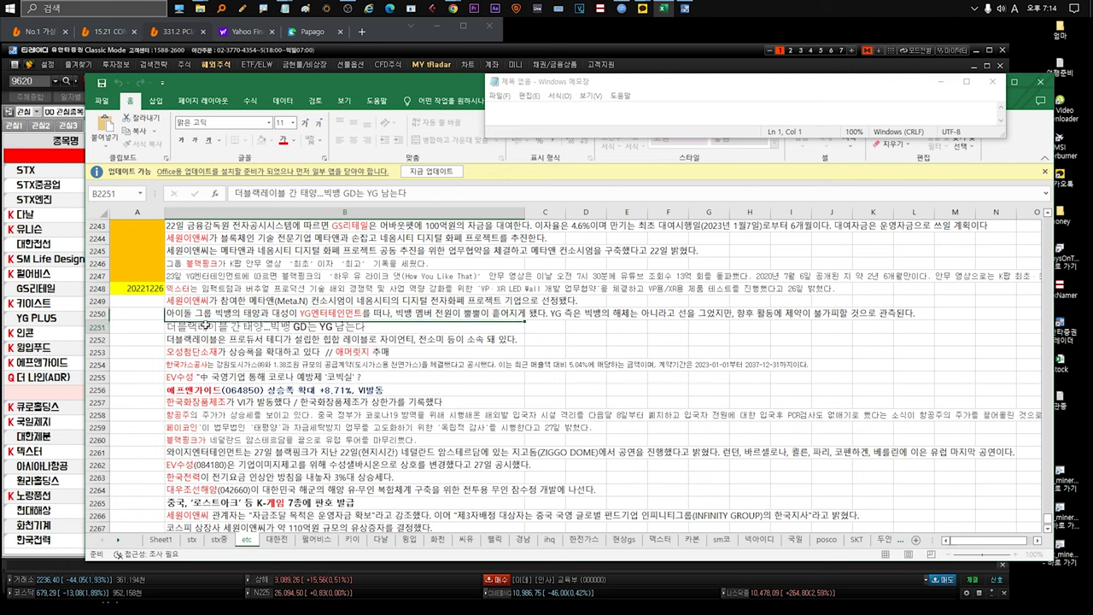
Read the two 더블랙레이블 news entries in cells B2251 and B2252
double_click(177, 333)
left_click_drag(177, 332, 229, 332)
key("Return")
type("더블랙레이블은 프로듀서 테디가 설립한 힙합 레이블로 자이언티, 전소미 등이 소속 돼 있다.")
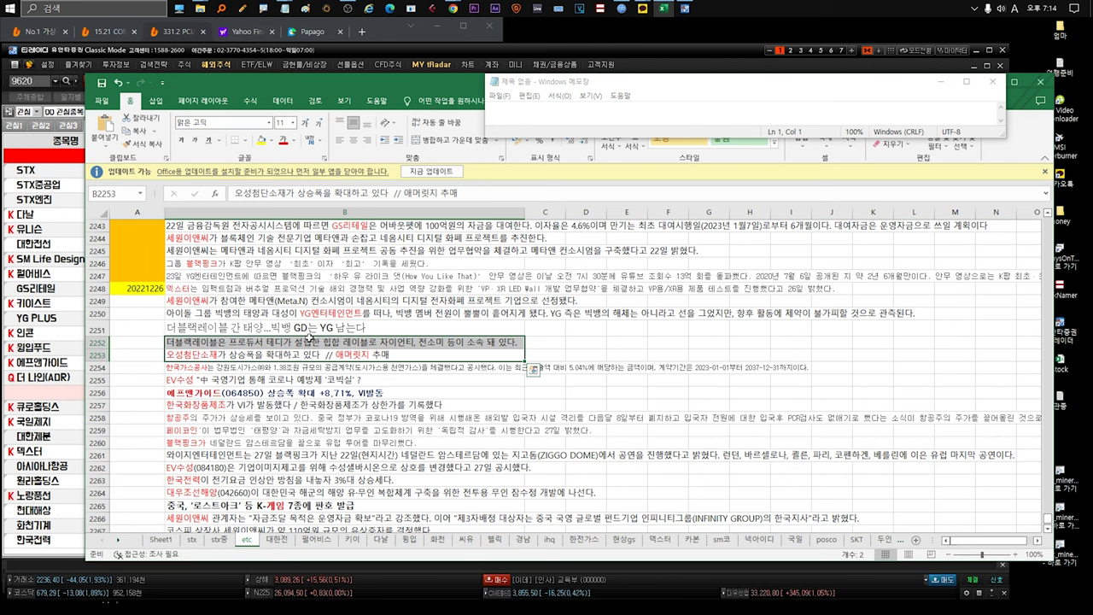
double_click(231, 341)
double_click(222, 342)
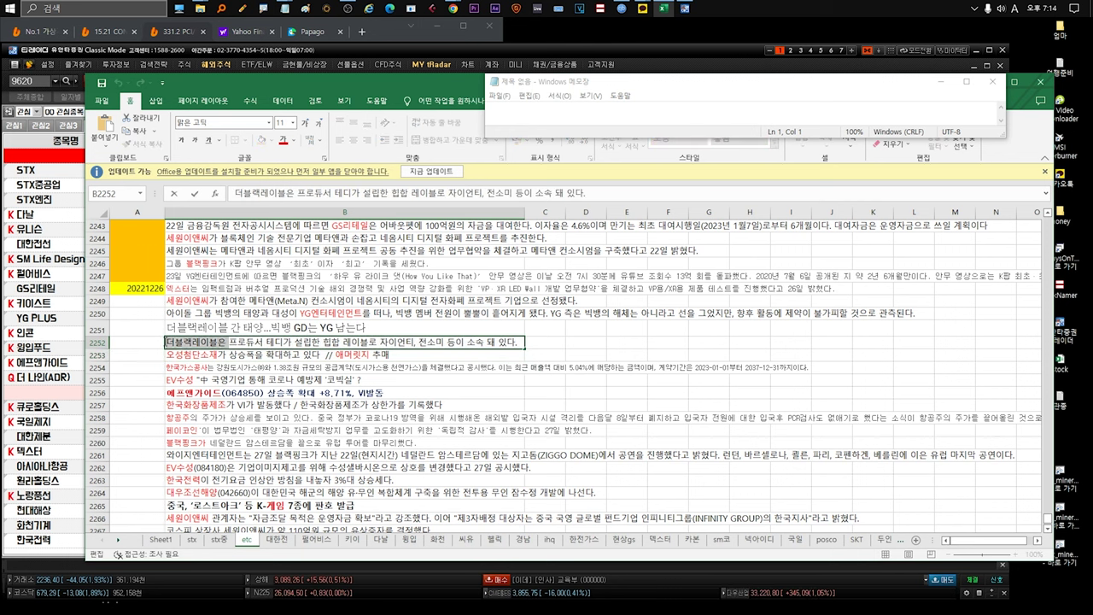
left_click(155, 342)
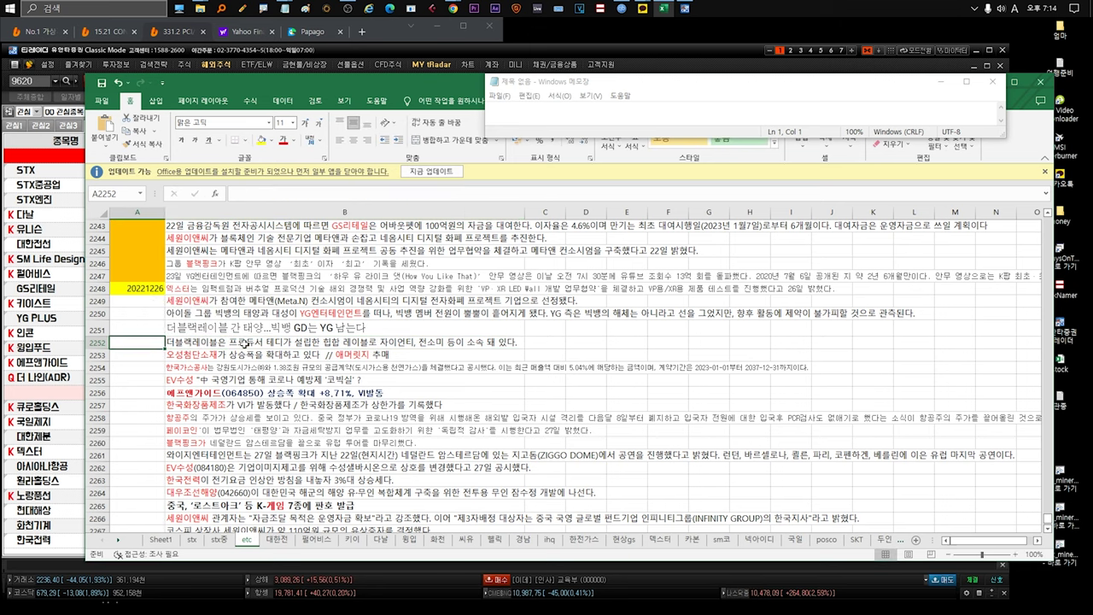
left_click(245, 341)
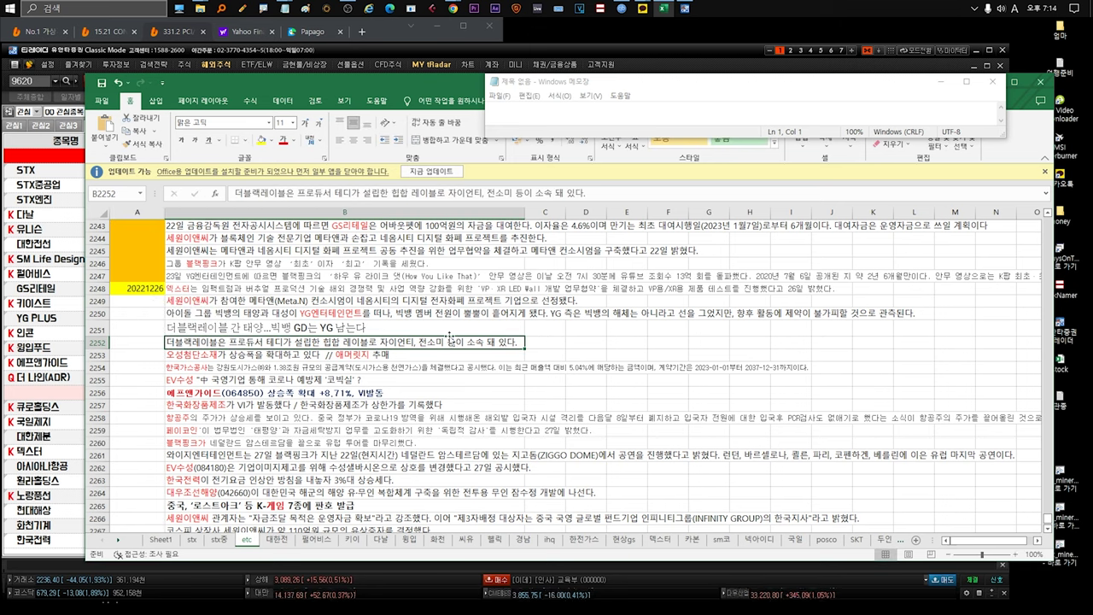
scroll(427, 358, "down", 1)
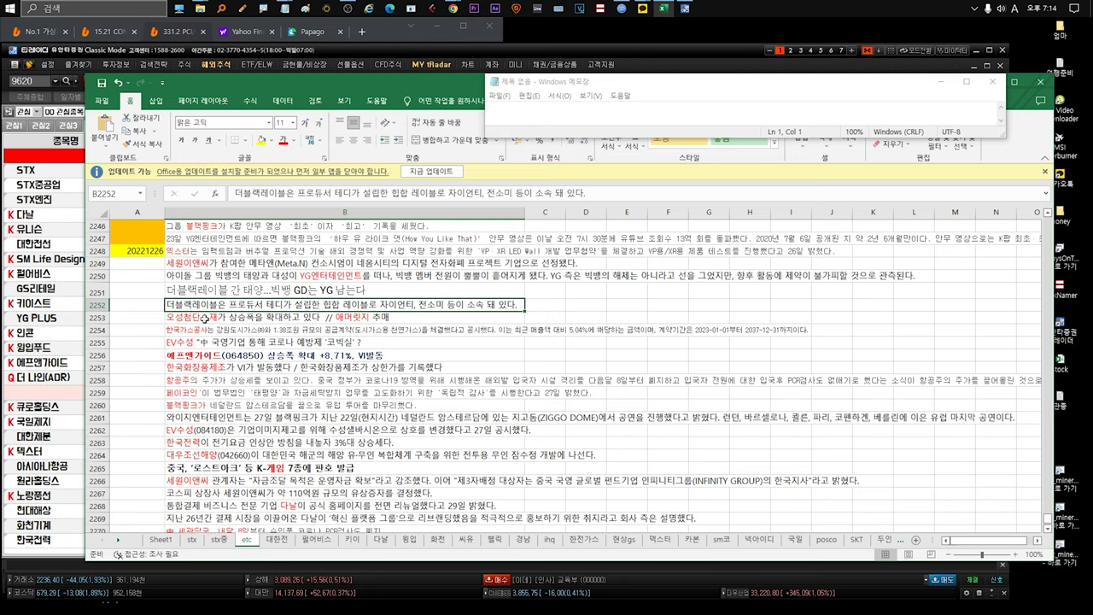
Read both parts of the 오성첨단소재 entry in cell B2253, including the 애머릿지 note
left_click(206, 318)
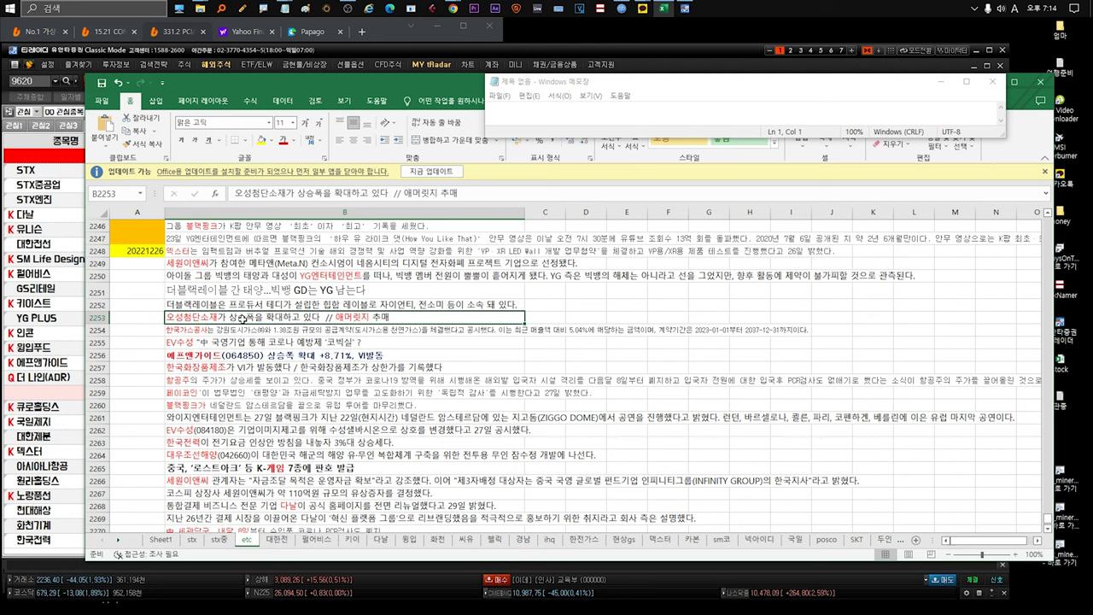
double_click(341, 317)
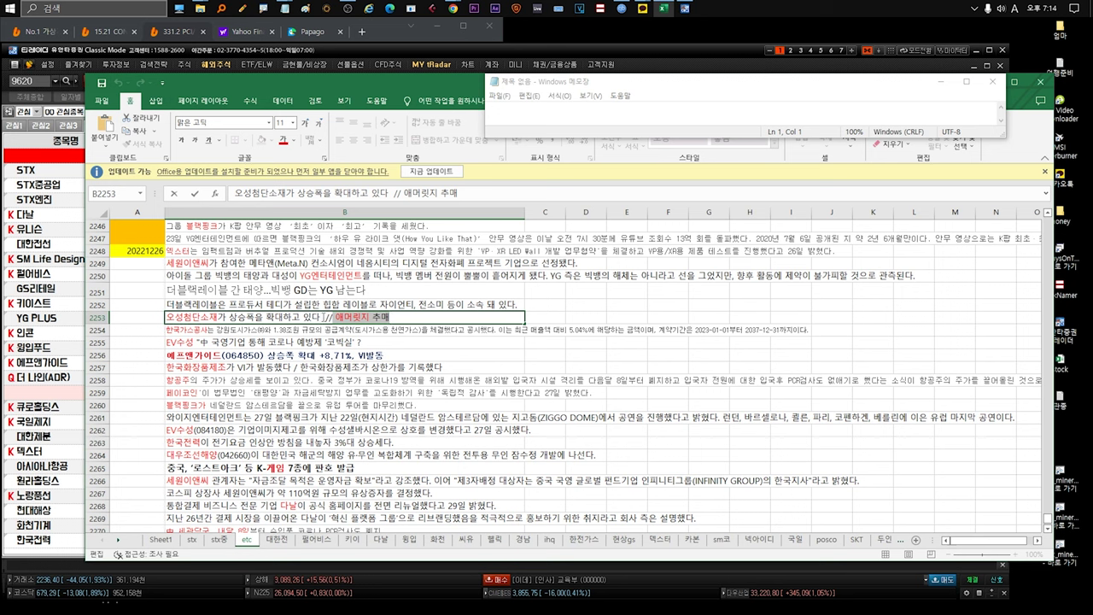
left_click(328, 317)
key("ctrl+shift+Left")
key("ctrl+shift+Left")
key("ctrl+shift+Left")
key("ctrl+shift+Left")
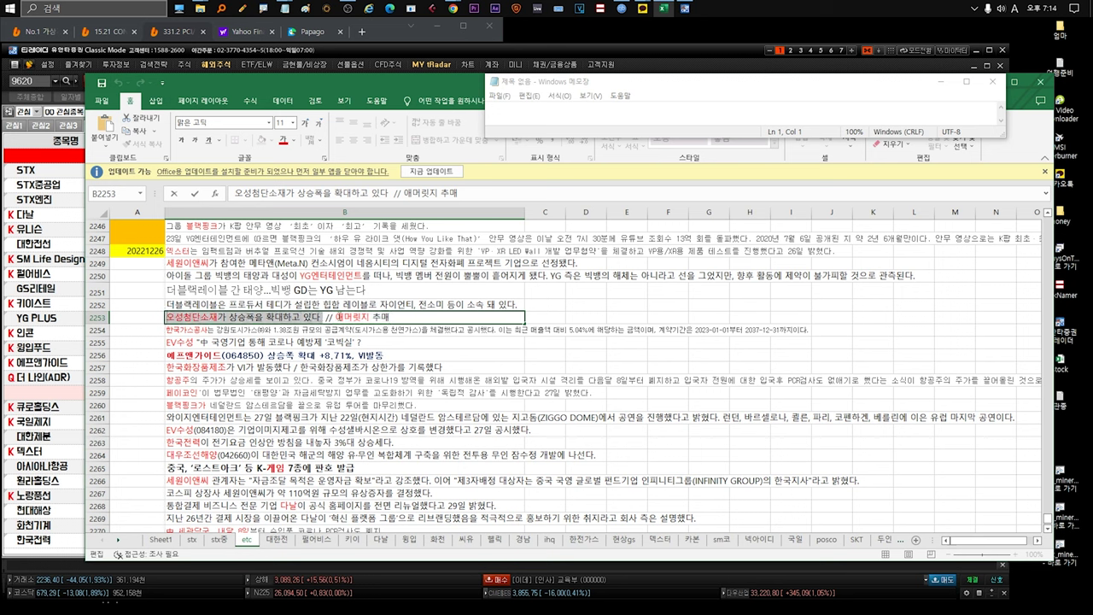
left_click_drag(337, 317, 391, 317)
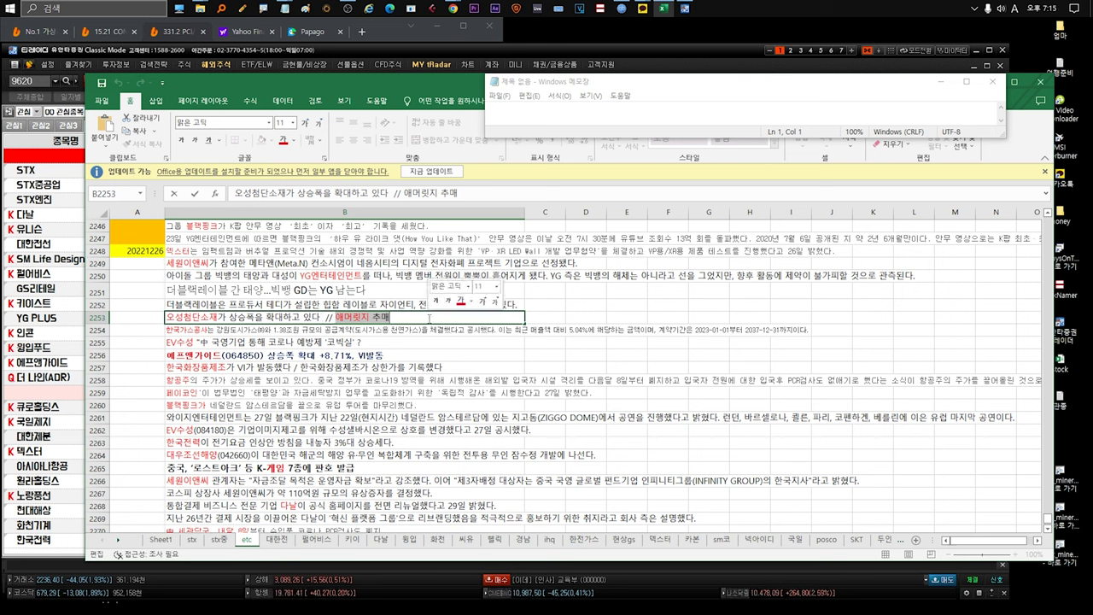
key("ctrl+Return")
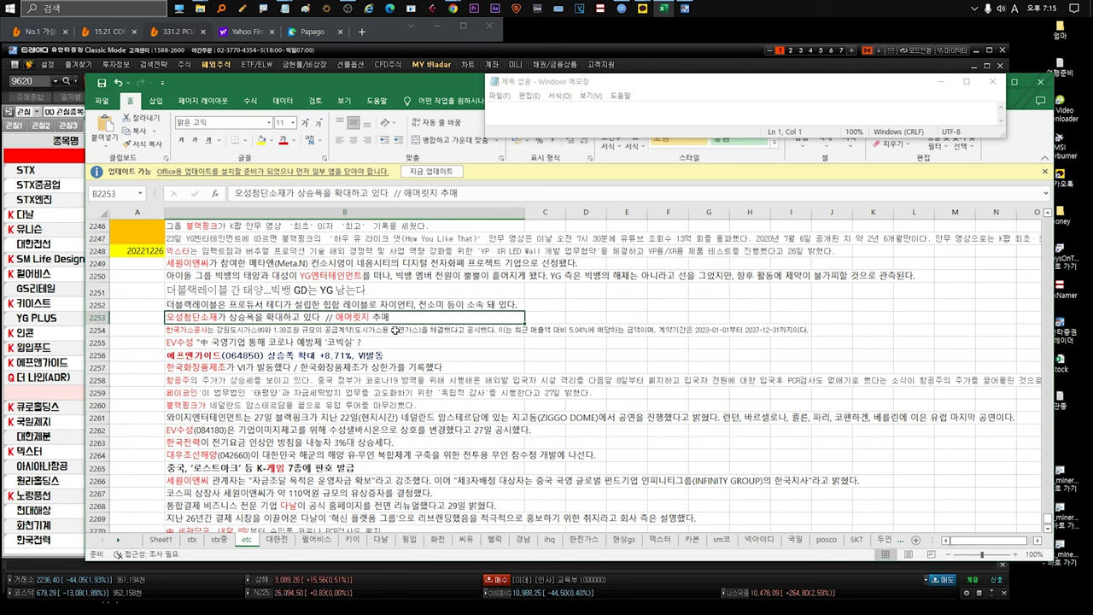
Read the 한국가스공사 and EV수성 news entries in cells B2254 and B2255
left_click(400, 330)
double_click(389, 332)
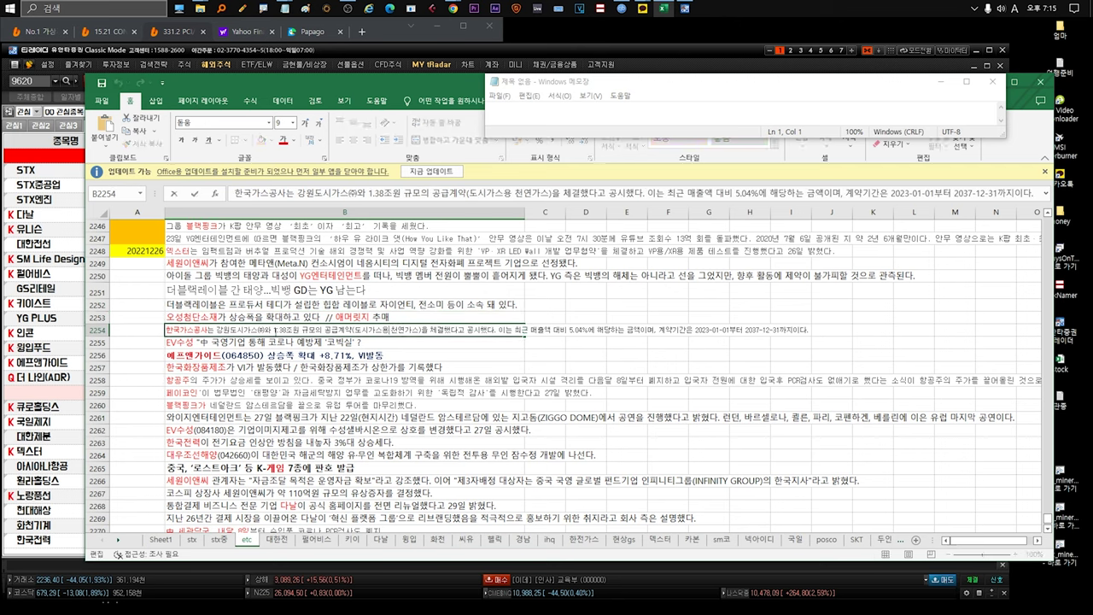
left_click(327, 343)
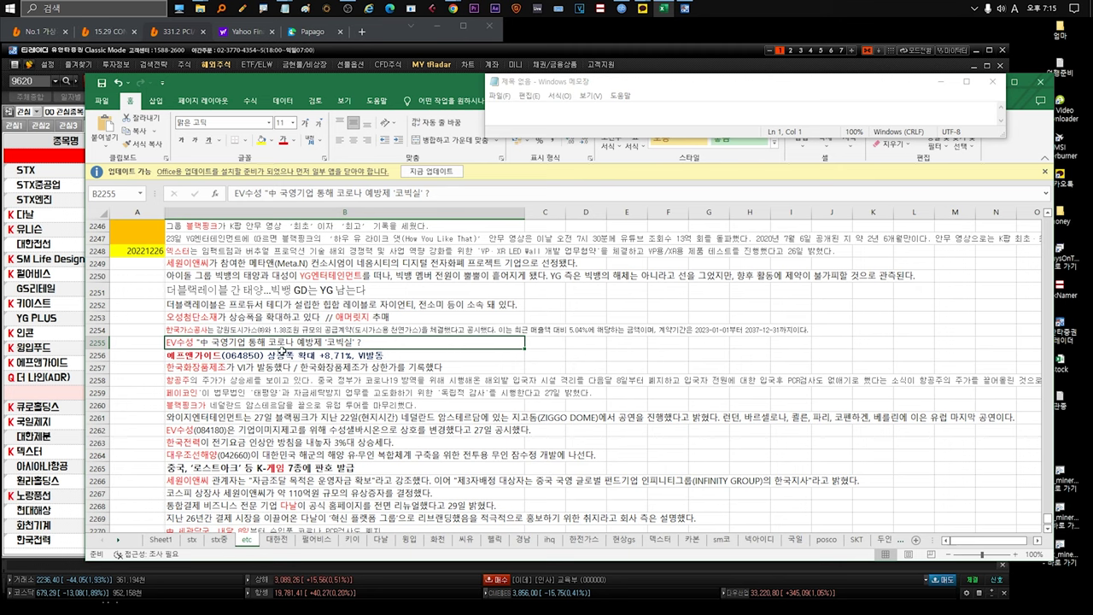
double_click(300, 343)
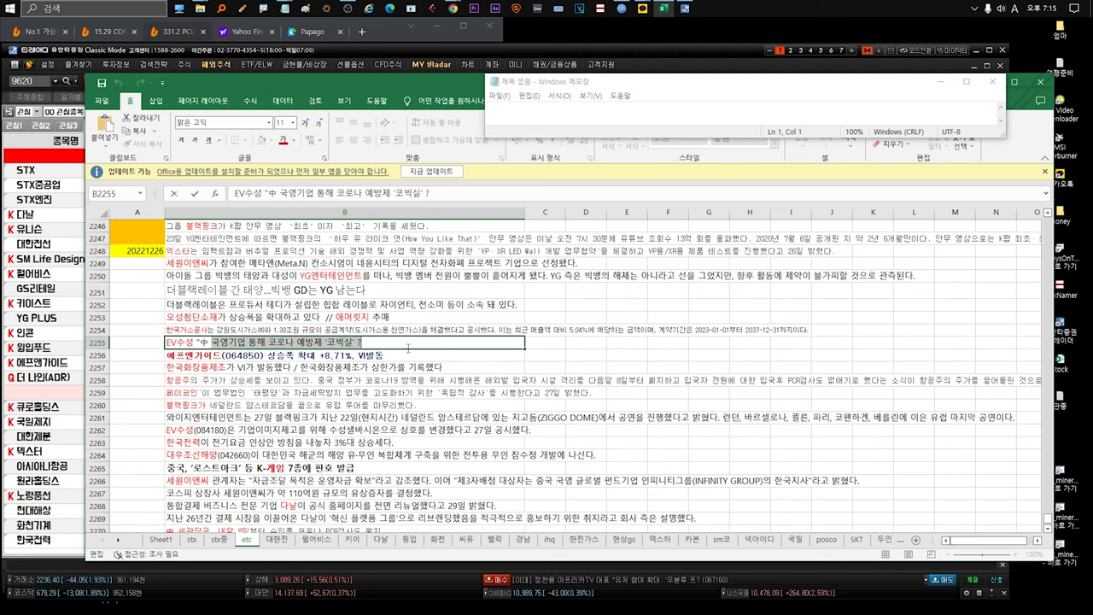
scroll(436, 324, "down", 1)
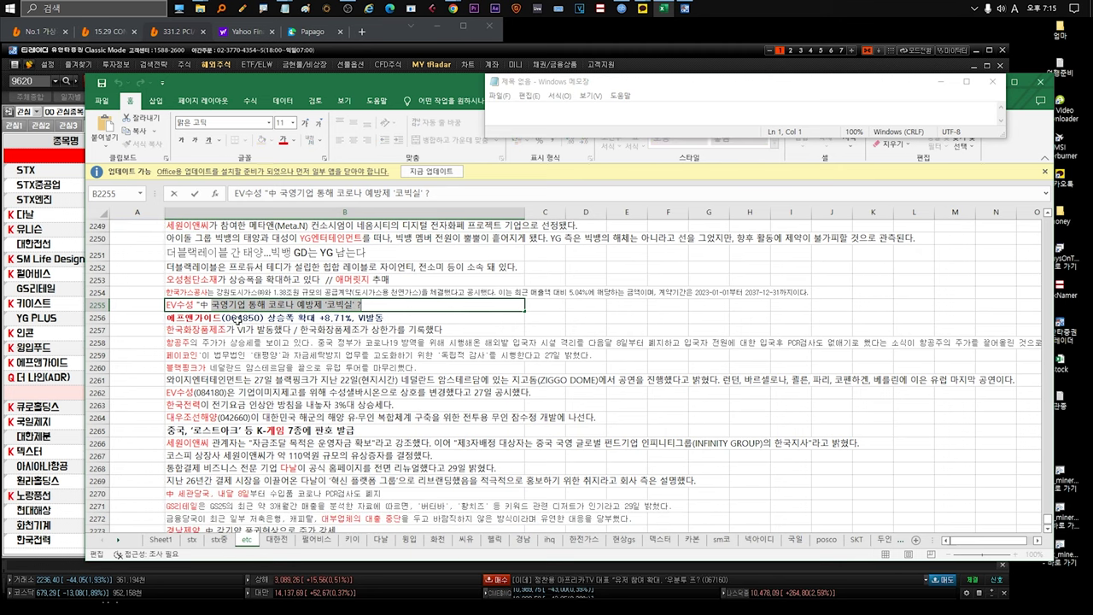
left_click(240, 321)
left_click(258, 308)
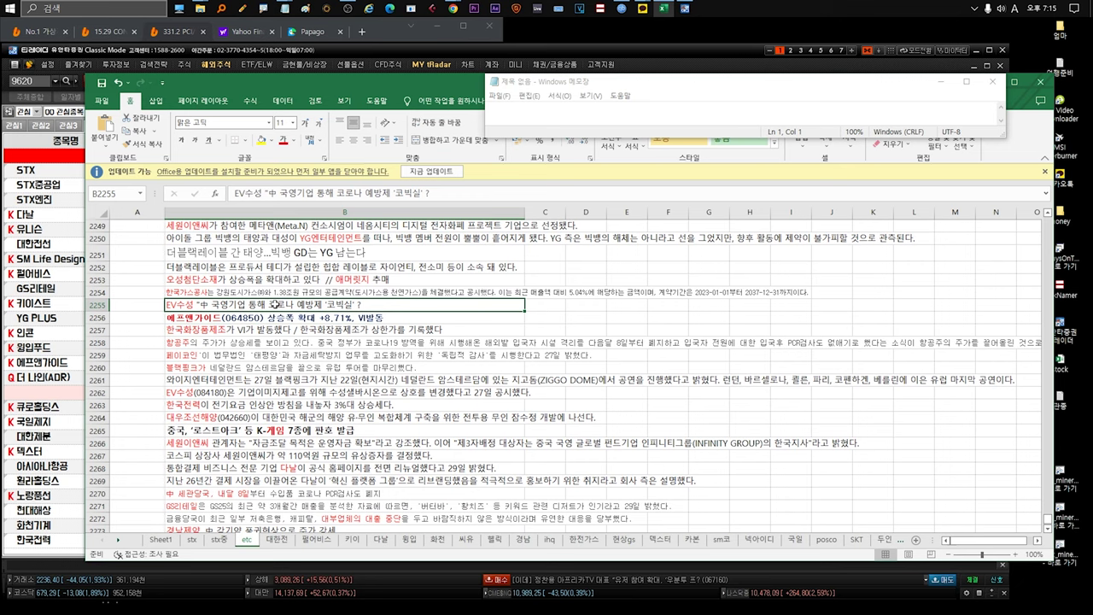
scroll(221, 317, "down", 1)
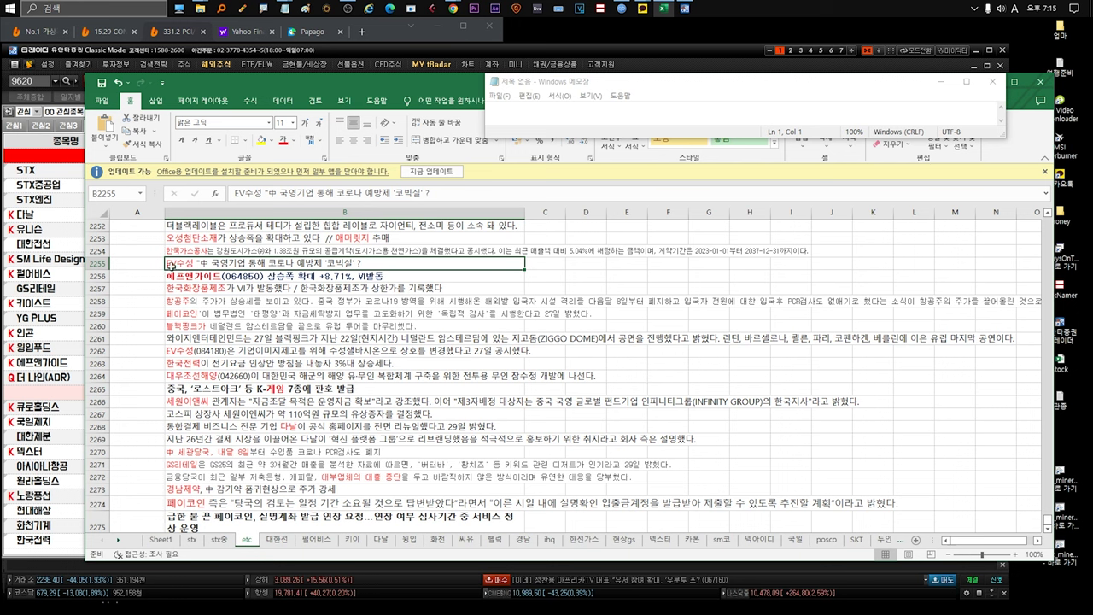
Read the 에프앤가이드 and 한국화장품제조 entries in cells B2256 and B2257
left_click(245, 277)
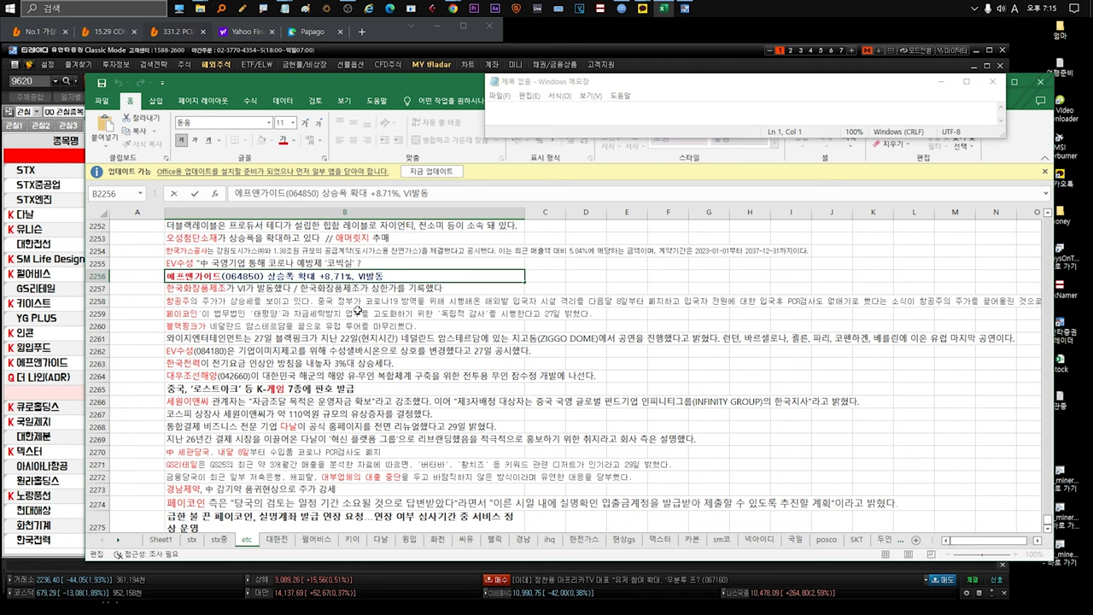
double_click(279, 288)
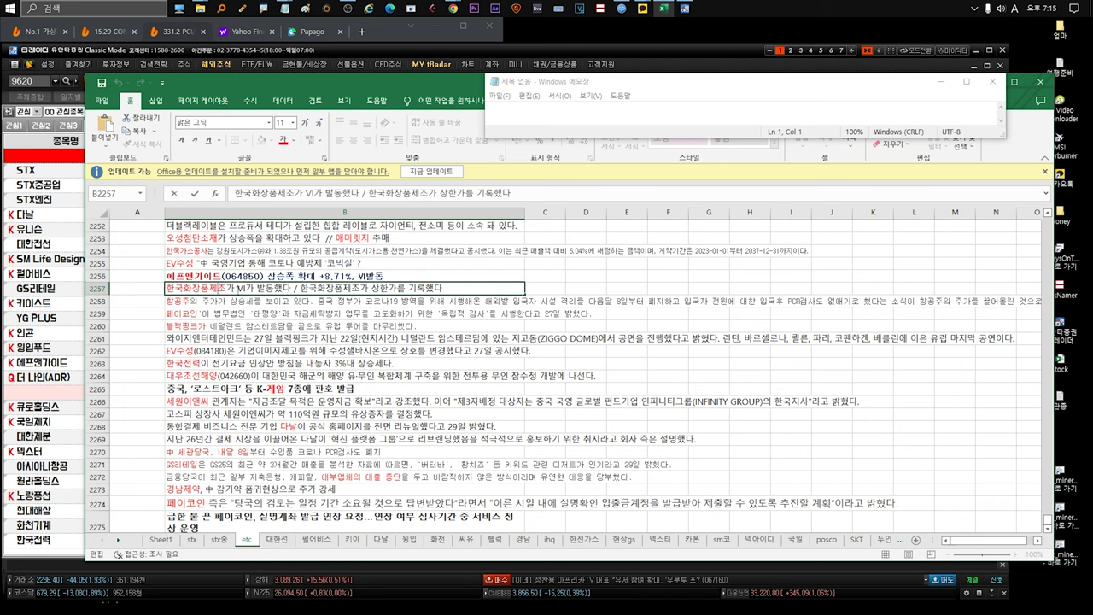
left_click_drag(235, 289, 159, 290)
left_click_drag(359, 289, 486, 289)
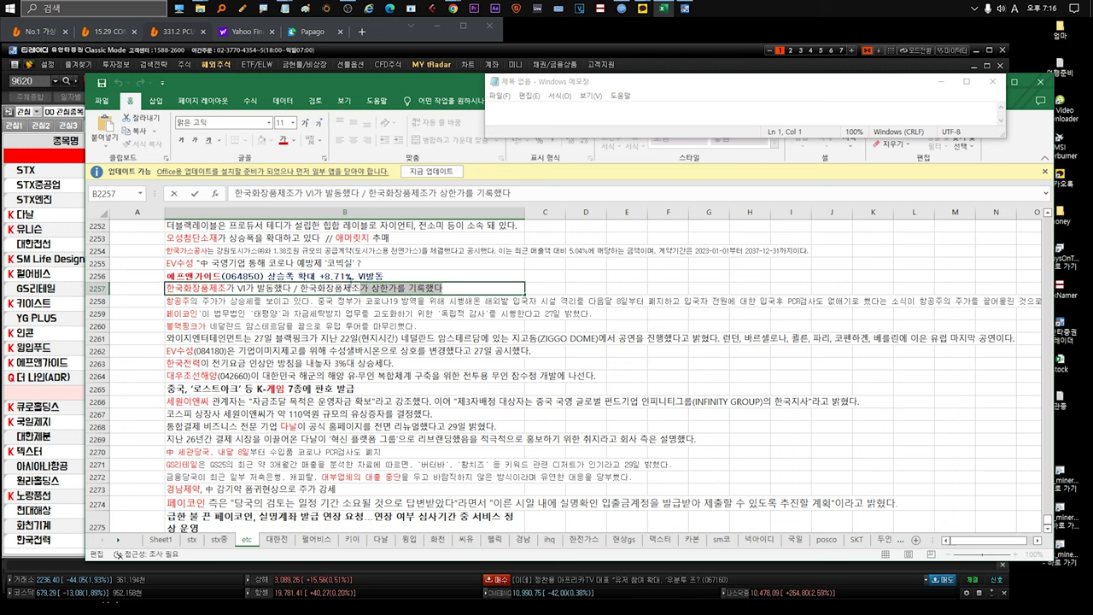
Add the note "중국인 입국 나갈때 pcr검사.." in cell B2276, the first empty cell below the news list
scroll(485, 302, "down", 3)
left_click(229, 427)
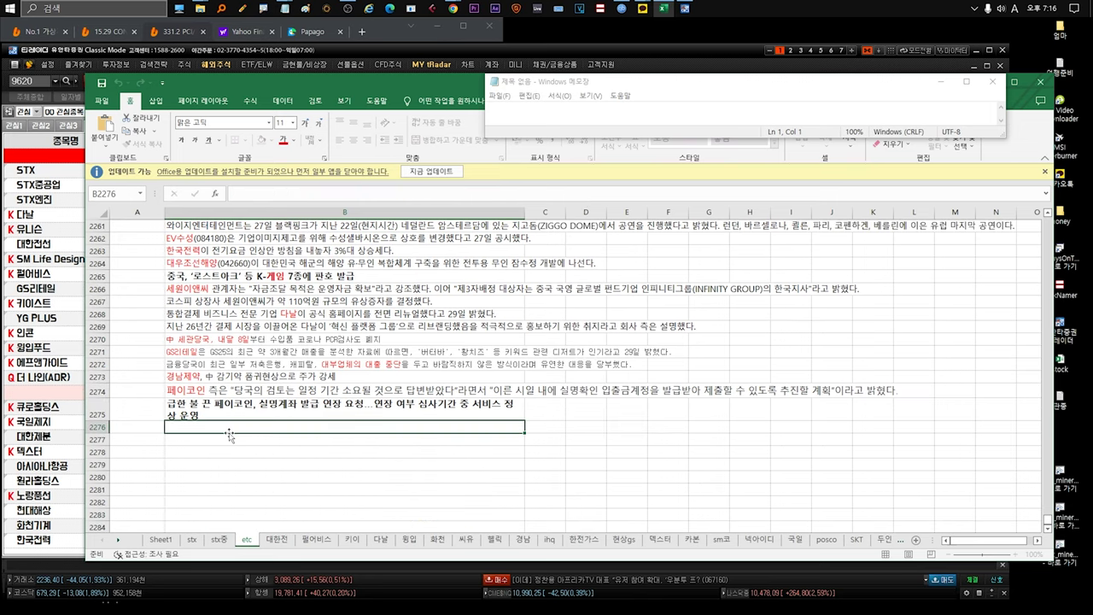
type("d")
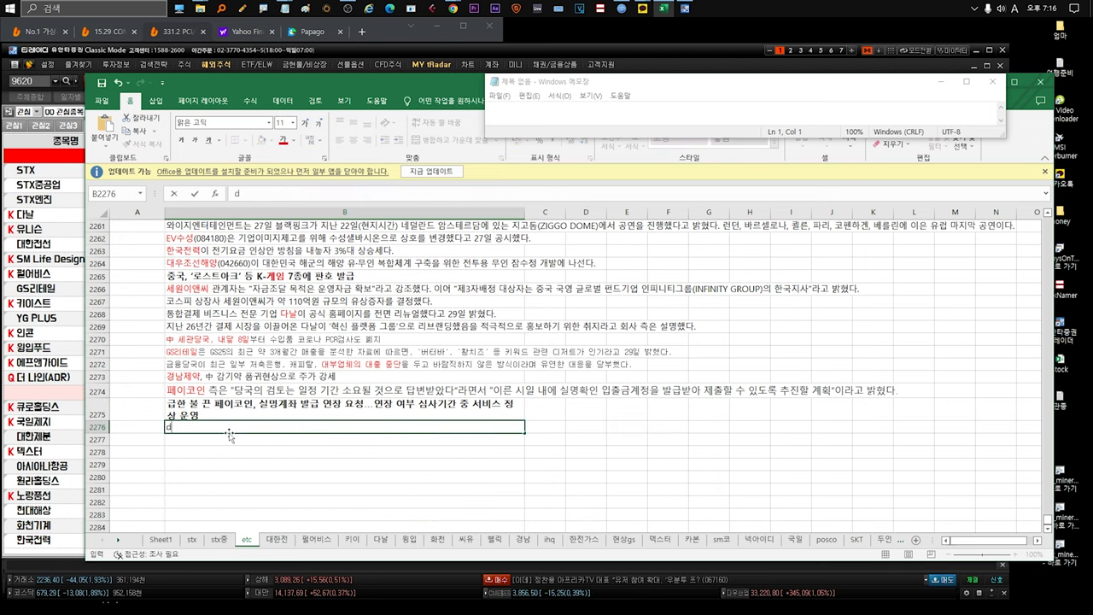
type("중국인 입구")
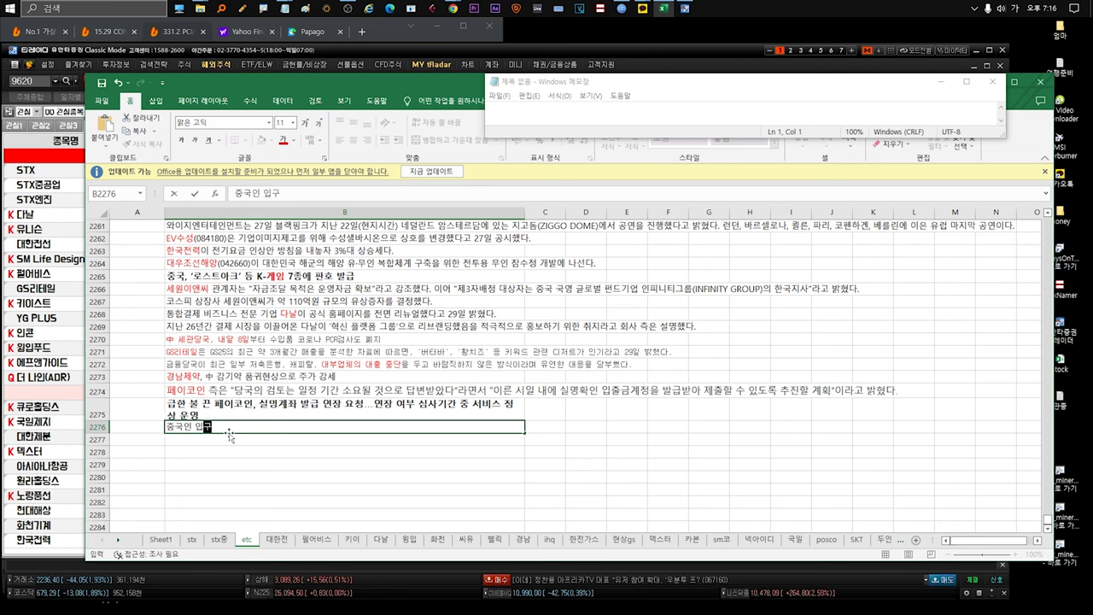
type(" 나갈때 pcr검사..")
key("Return")
left_click(265, 427)
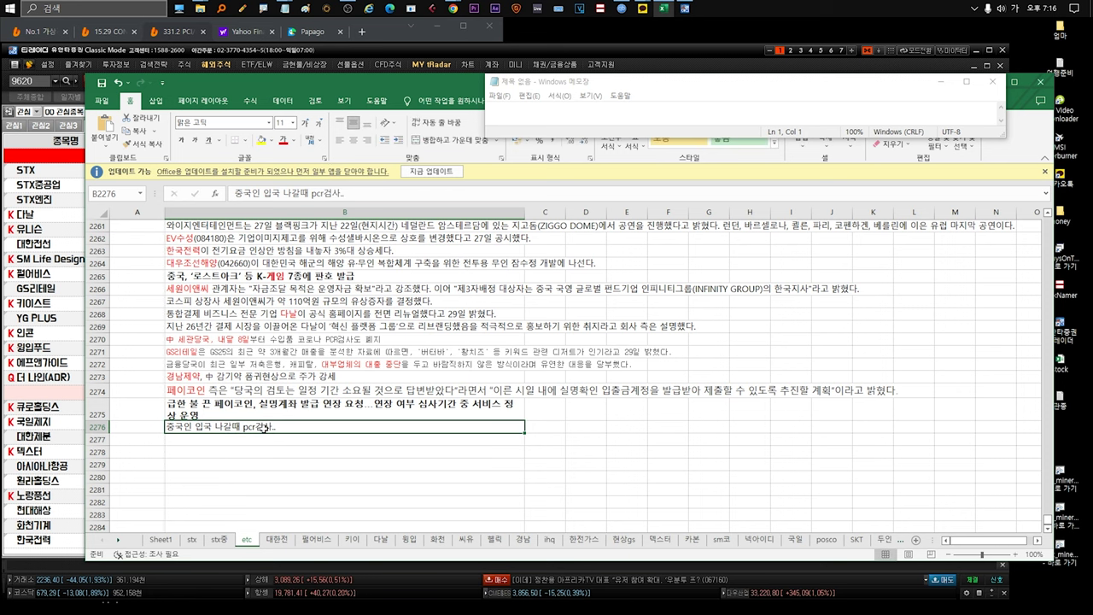
Review the news entries above the new note, back up to the ones dated 20221226
scroll(265, 427, "up", 3)
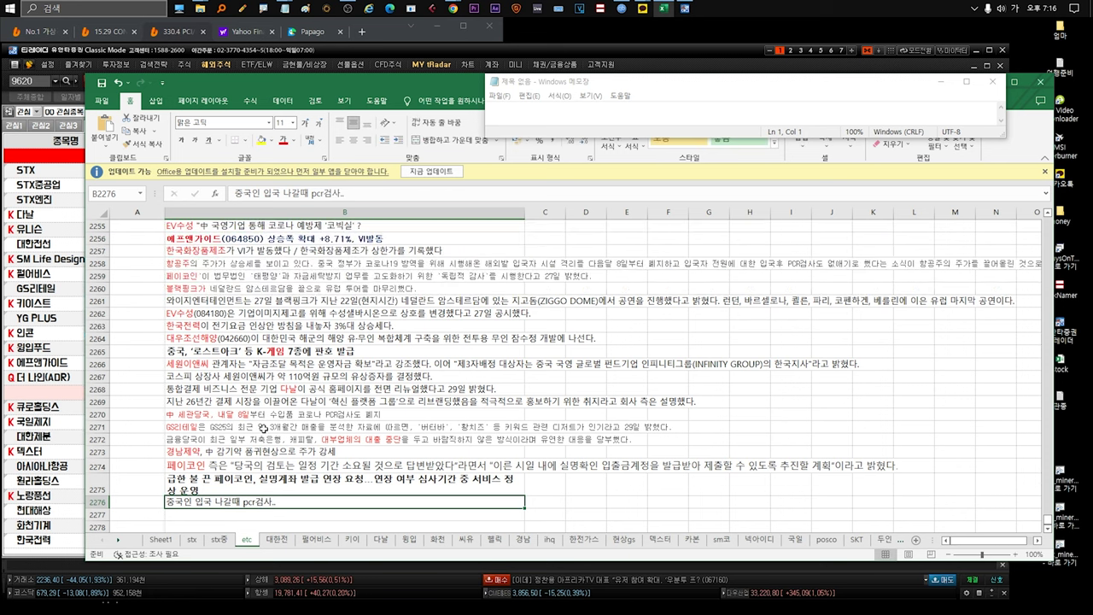
scroll(265, 427, "down", 1)
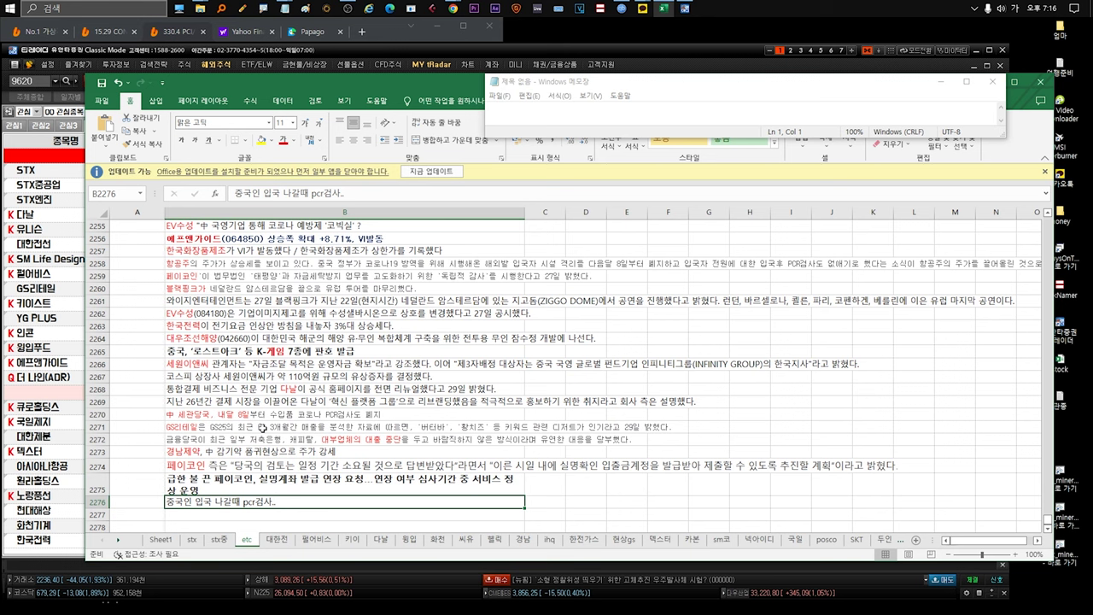
scroll(214, 433, "up", 3)
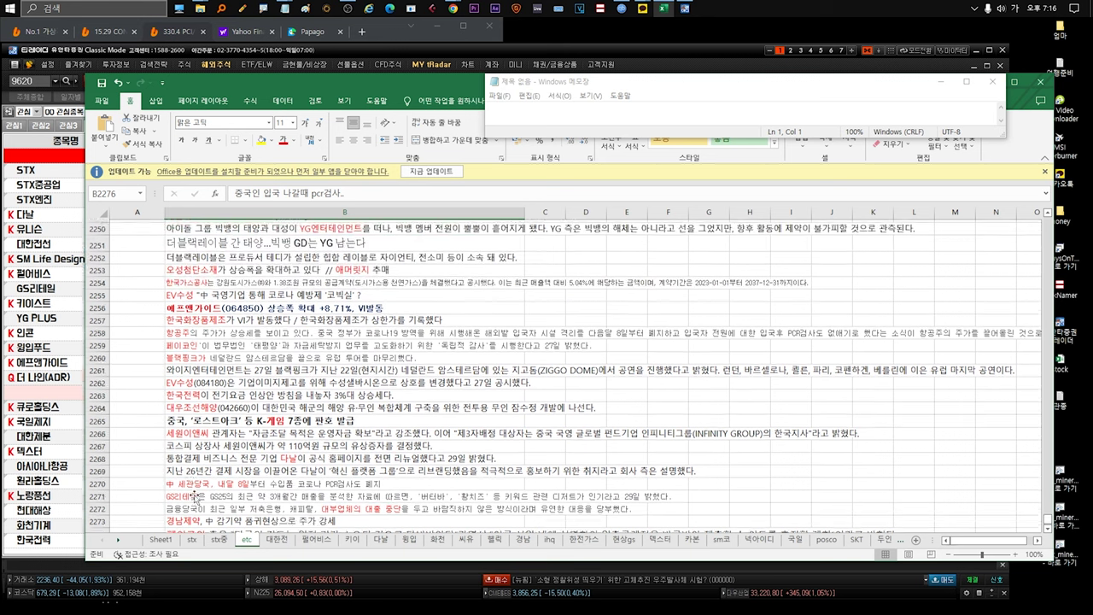
scroll(215, 434, "up", 2)
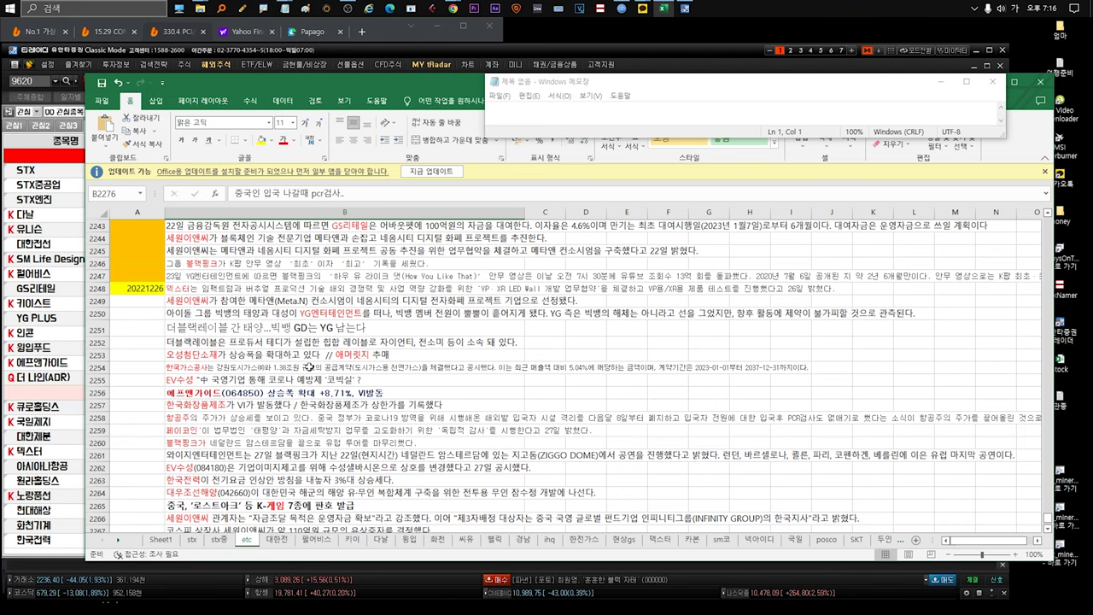
Read the 한국화장품제조 entry in cell B2257 and the airline stocks entry in cell B2258
scroll(309, 367, "down", 2)
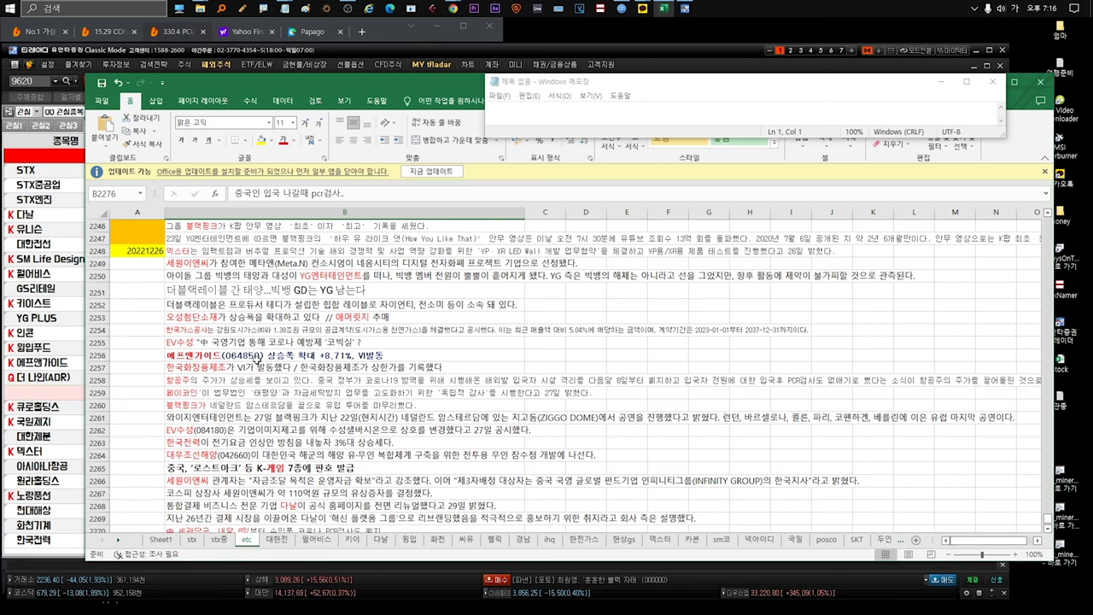
left_click(235, 381)
left_click(229, 367)
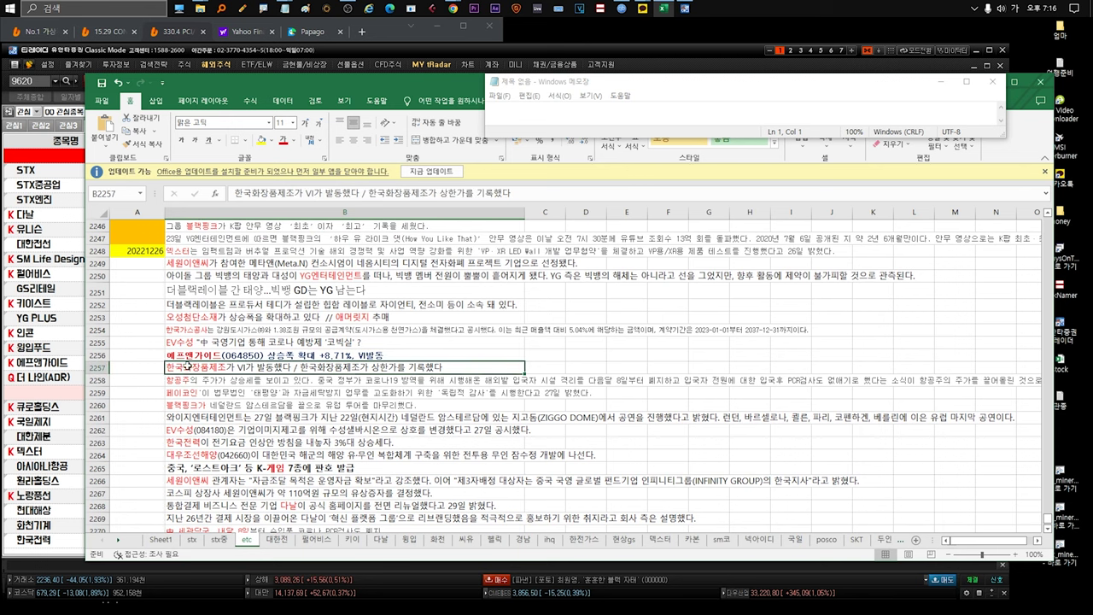
left_click(256, 381)
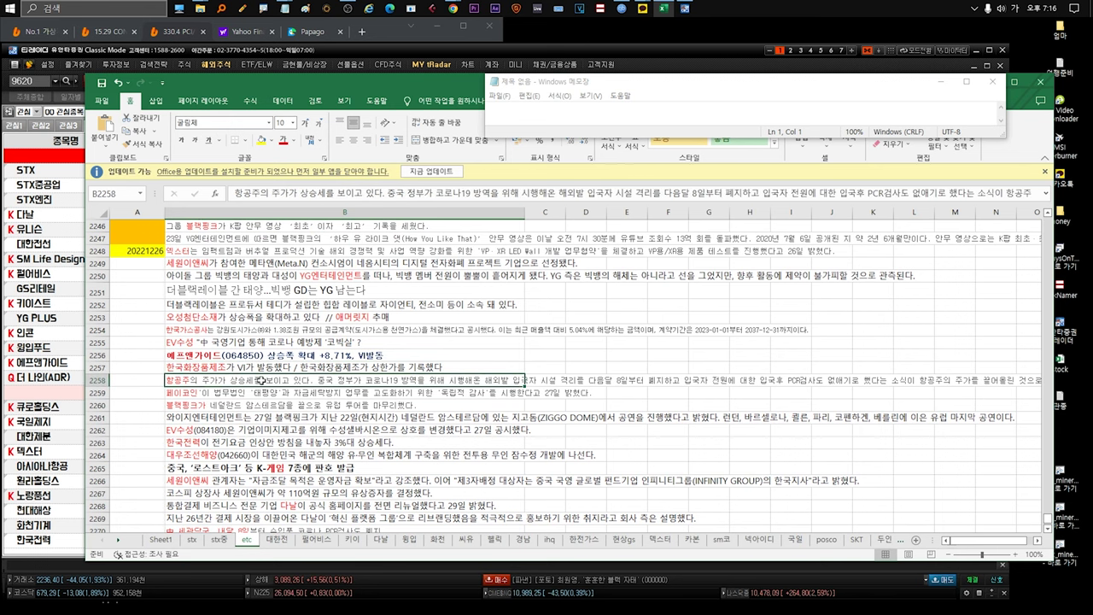
Read the 페이코인 entry about the independent audit in cell B2259, highlighting its text from 태평양 to the end
scroll(250, 383, "down", 1)
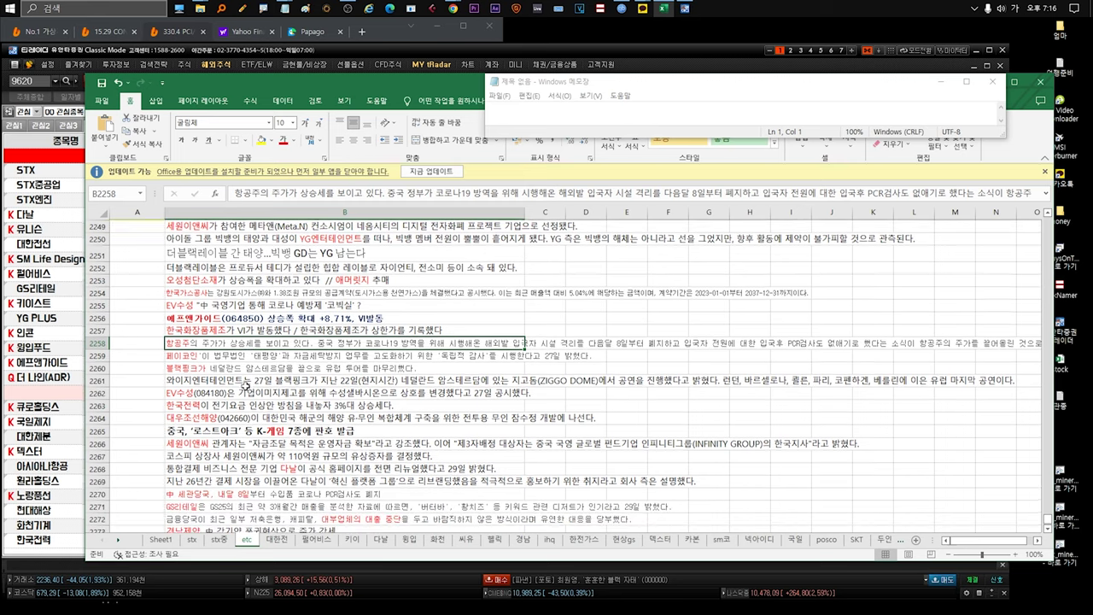
left_click(237, 356)
double_click(233, 357)
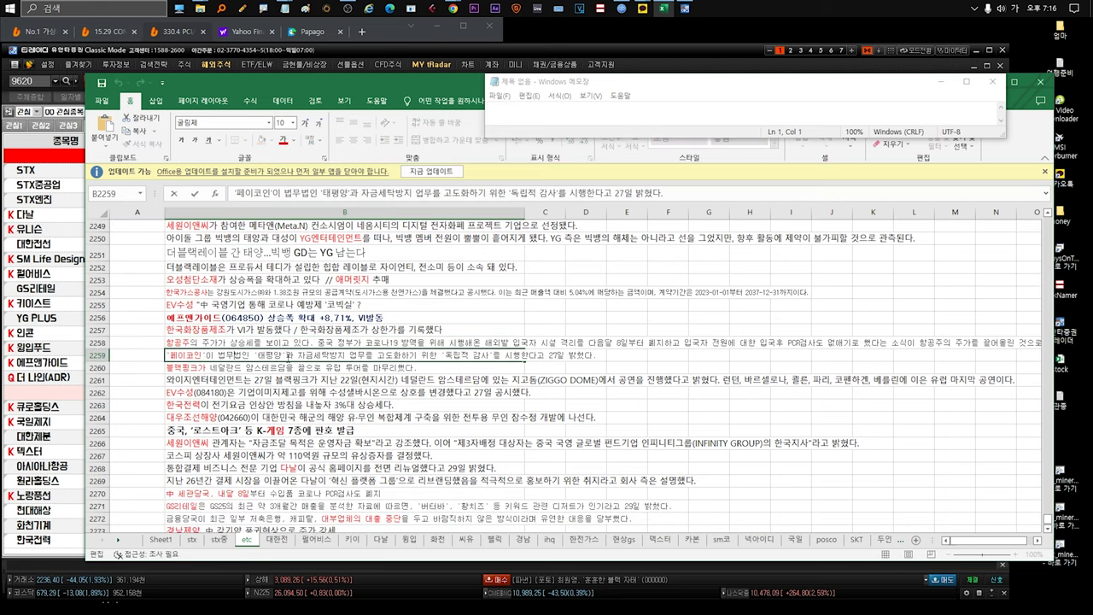
left_click_drag(258, 356, 597, 355)
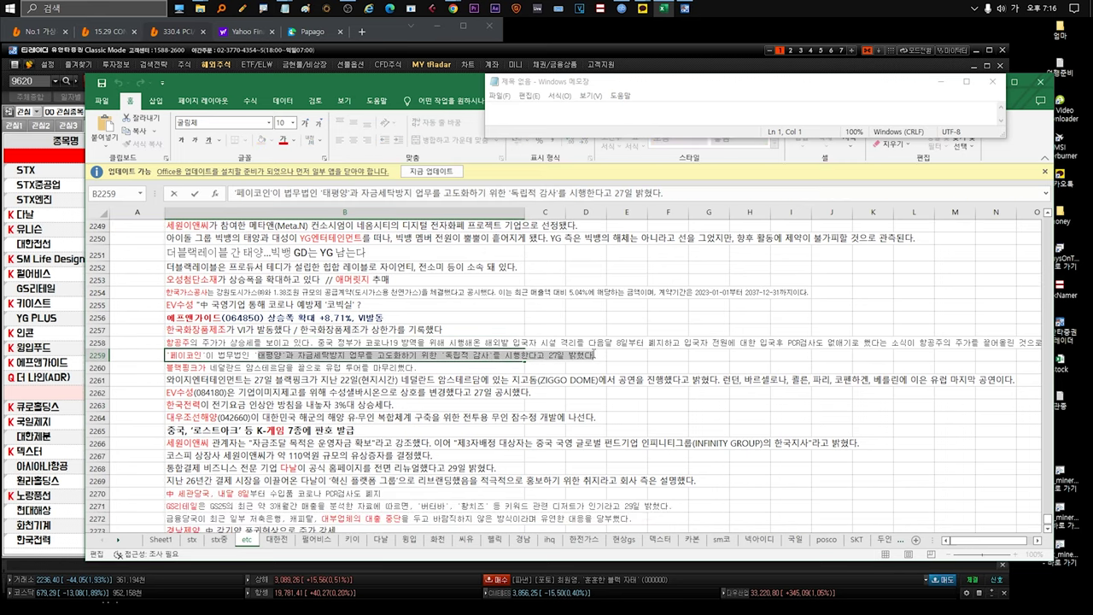
Read the 페이코인 real-name account extension headline in cell B2275, highlighting its two halves in turn
scroll(459, 362, "down", 2)
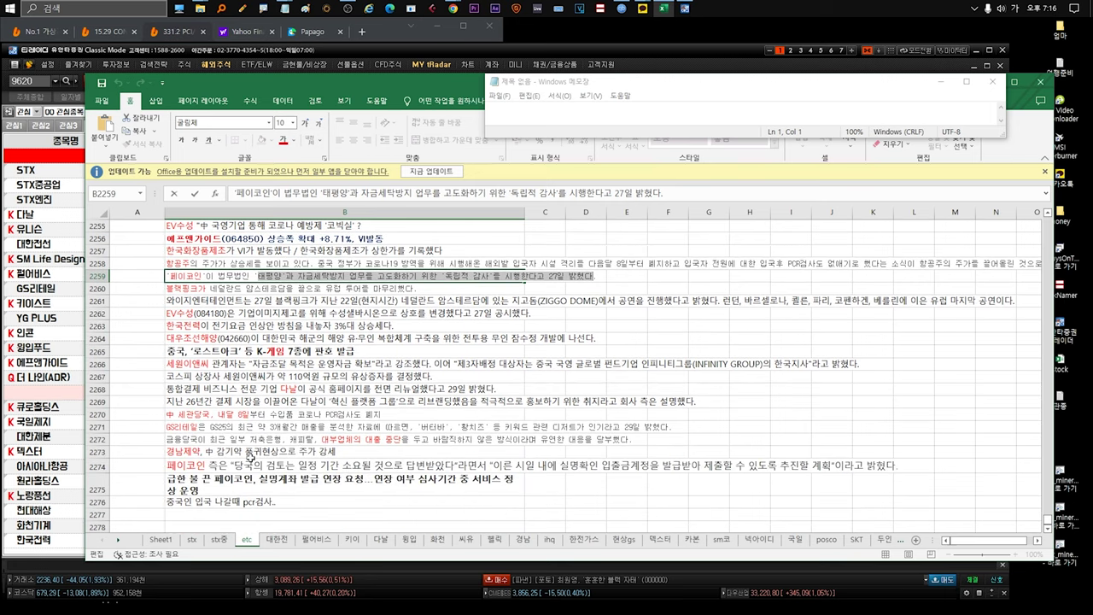
left_click(220, 483)
double_click(338, 483)
left_click_drag(309, 483, 219, 483)
left_click(364, 484)
left_click_drag(358, 483, 516, 485)
Read the 블랙핑크 European tour entry in cell B2260 and the 와이지엔터테인먼트 concert entry in cell B2261
scroll(479, 483, "up", 1)
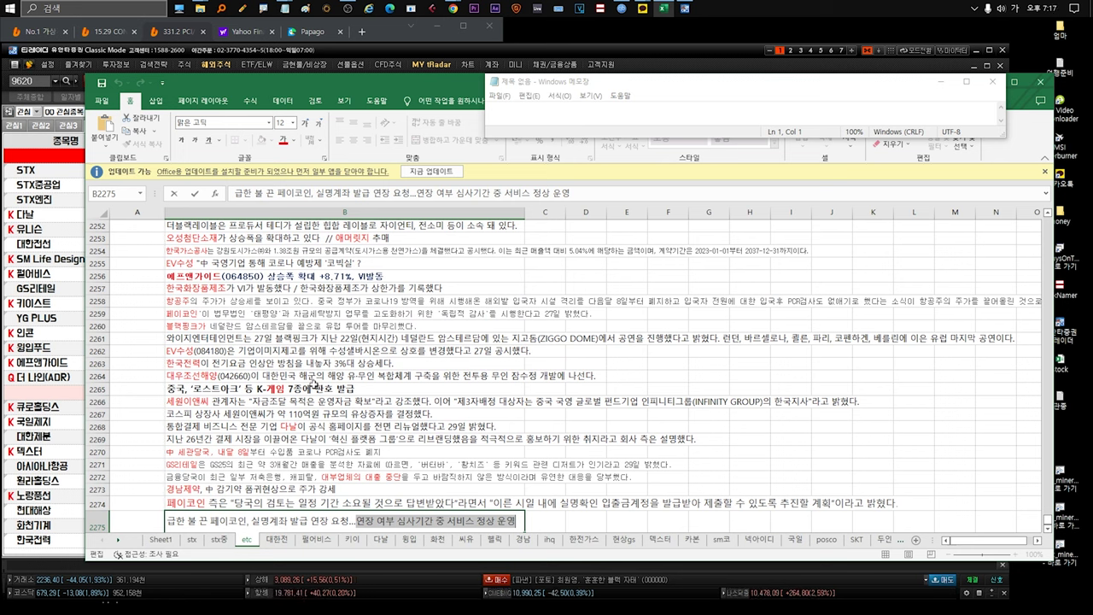
left_click(312, 385)
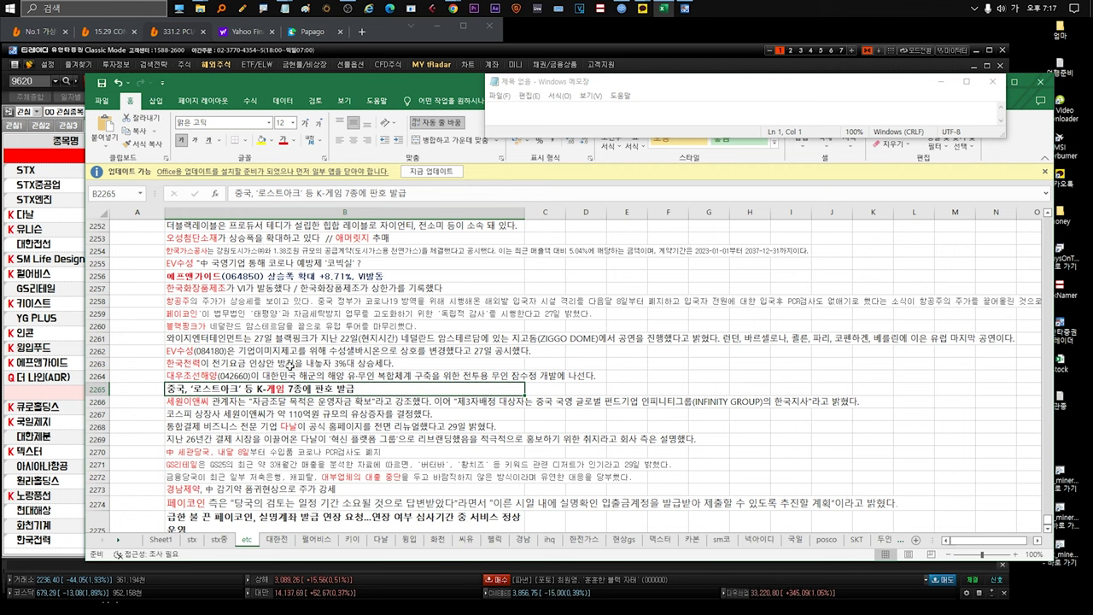
left_click(291, 327)
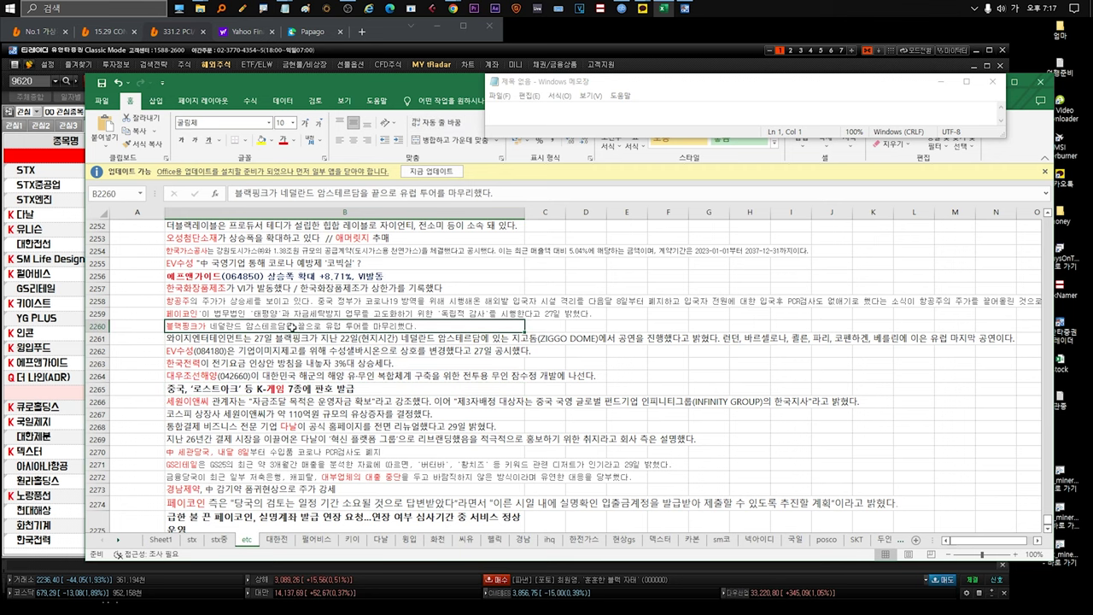
double_click(292, 327)
left_click_drag(417, 327, 225, 327)
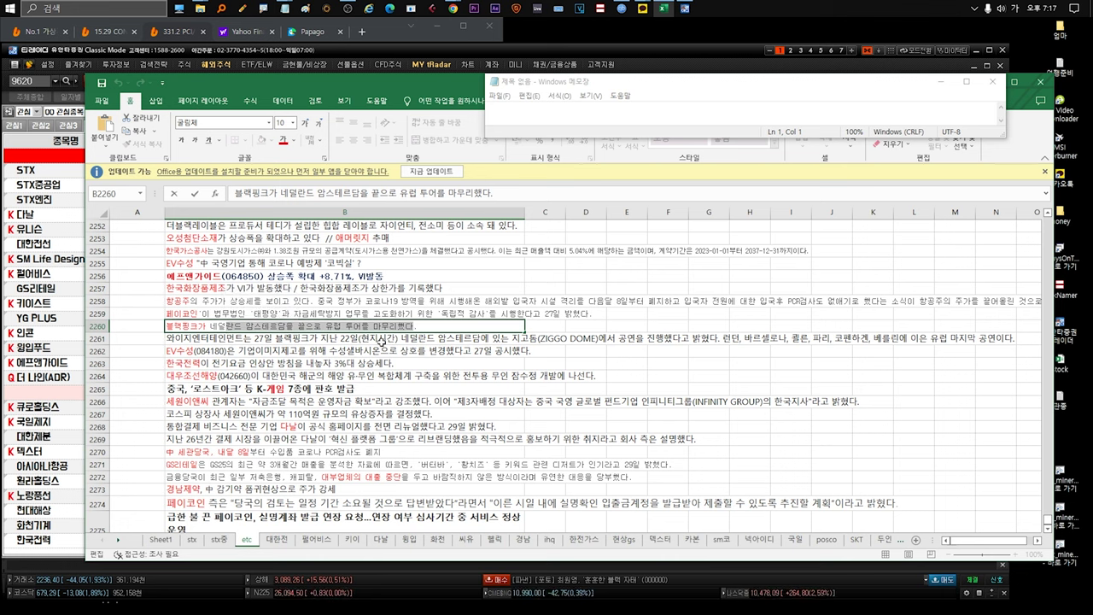
left_click(487, 339)
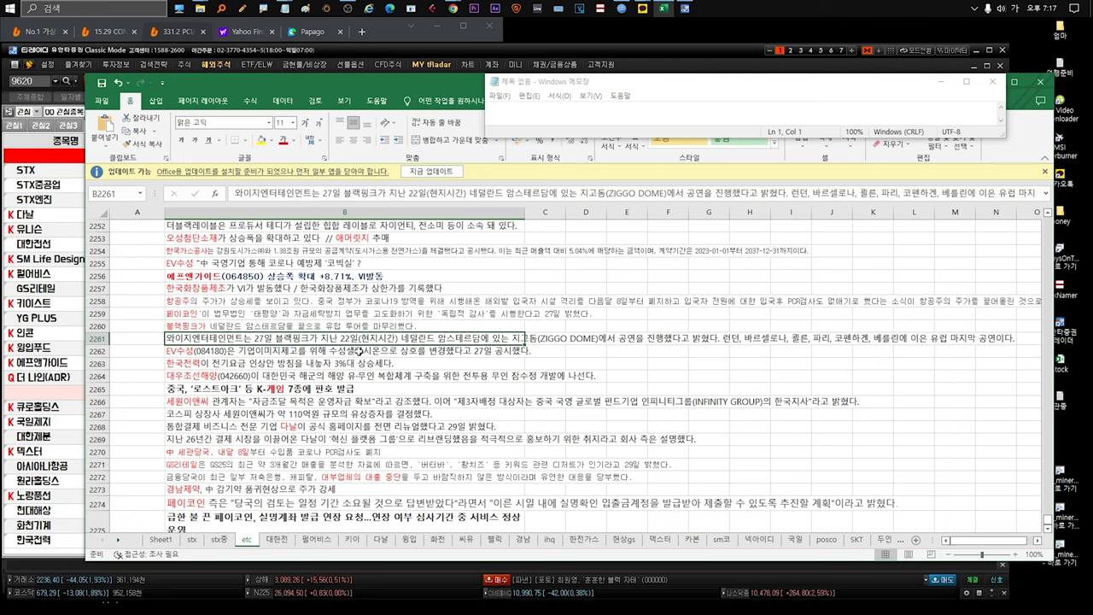
Read the EV수성 name-change entry in cell B2262 and the 한국전력 entry in cell B2263, highlighting their text
left_click(362, 350)
left_click_drag(327, 350, 551, 351)
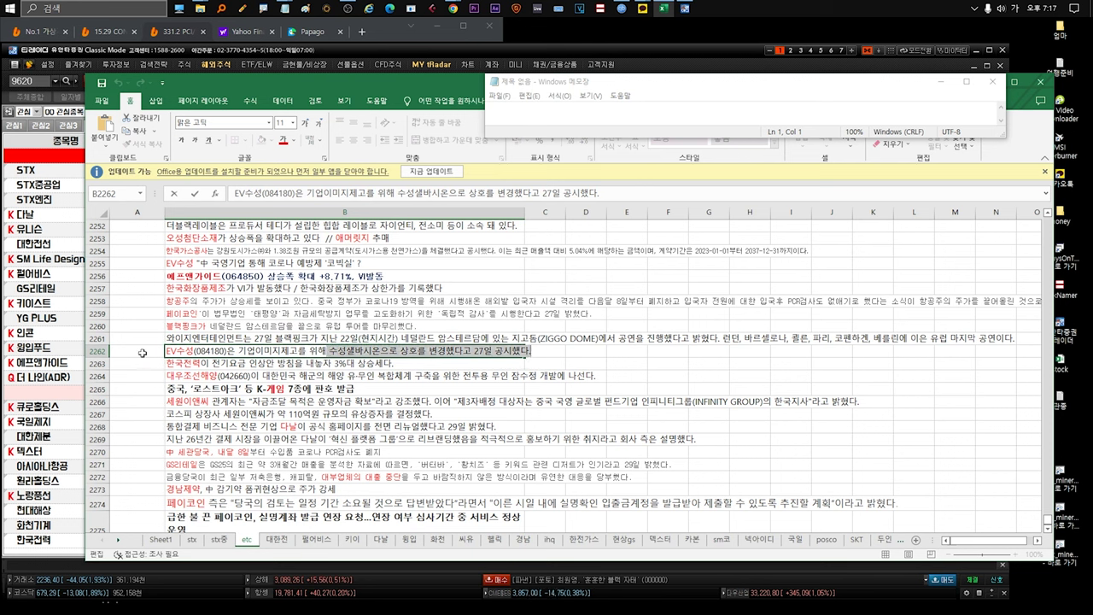
left_click(243, 365)
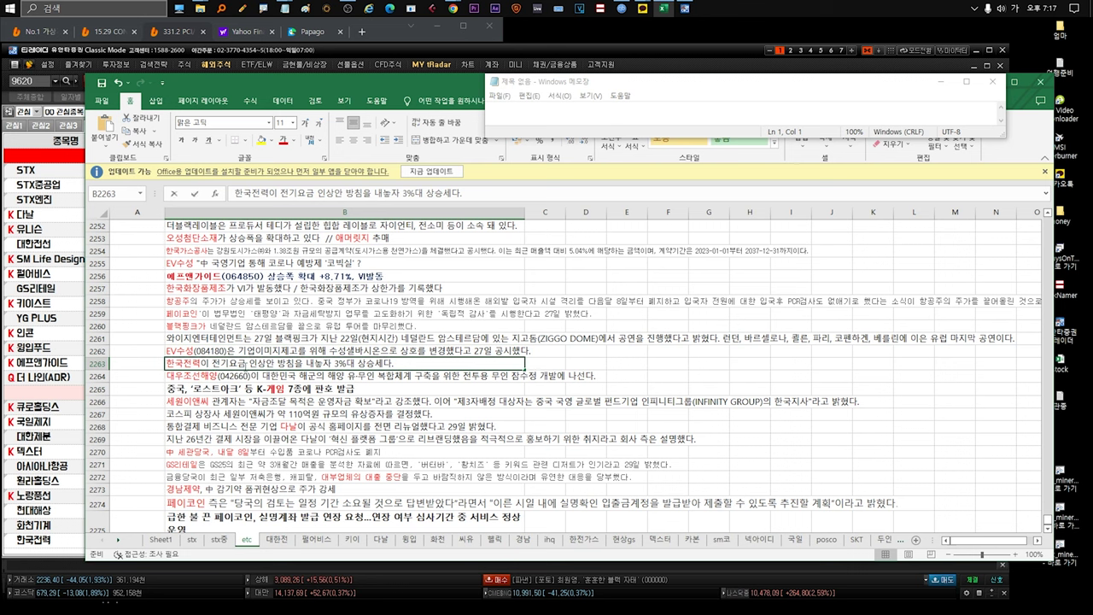
double_click(243, 365)
left_click_drag(421, 363, 169, 363)
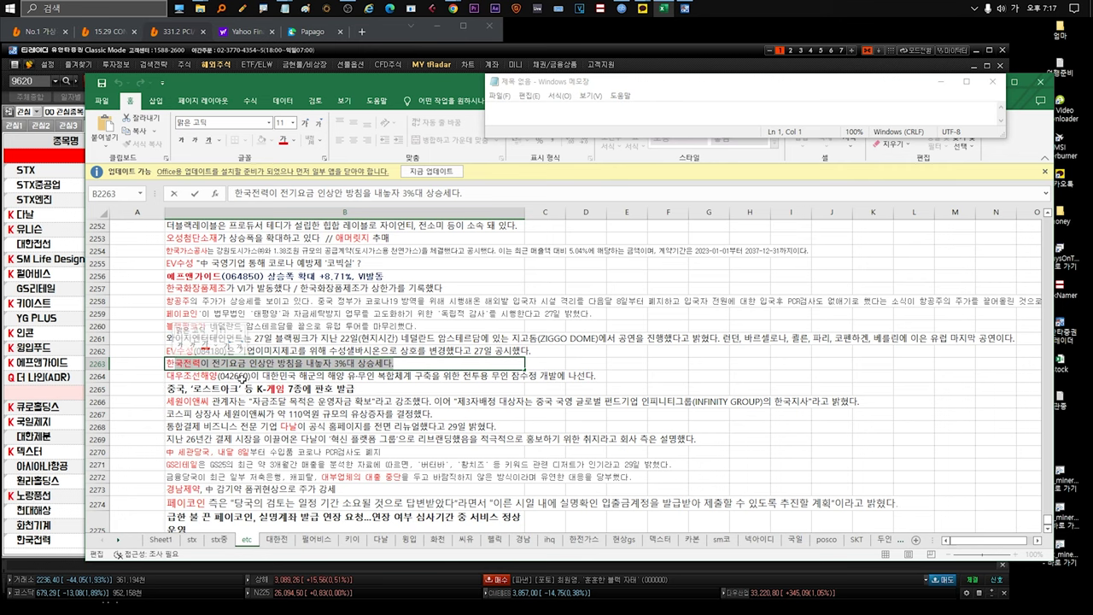
key("Return")
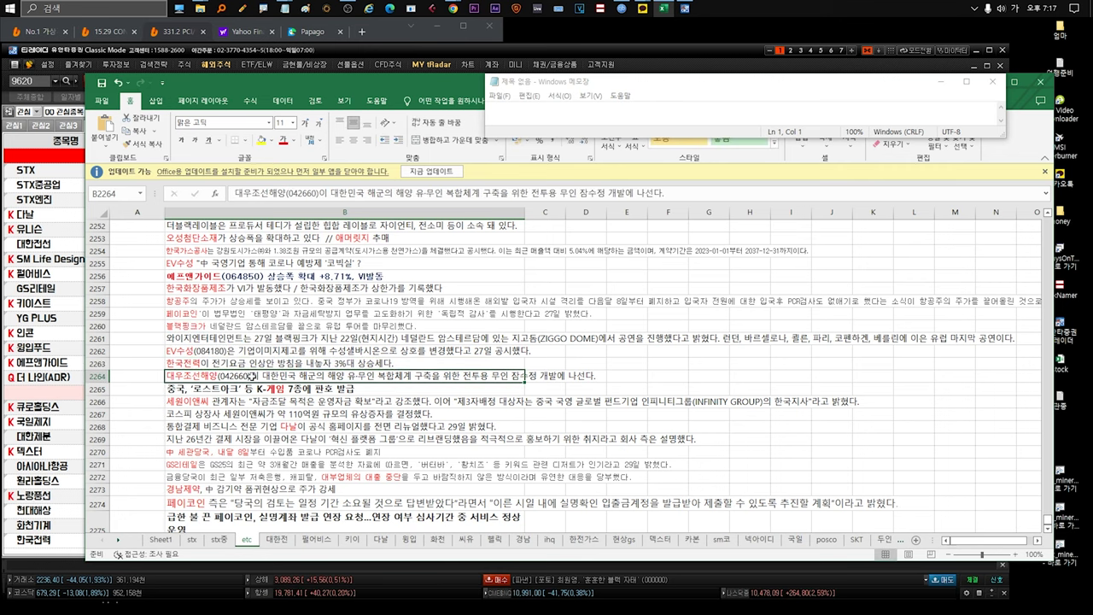
Reread the 한국전력 electricity rate entry in cell B2263 with its whole text highlighted
scroll(253, 375, "down", 1)
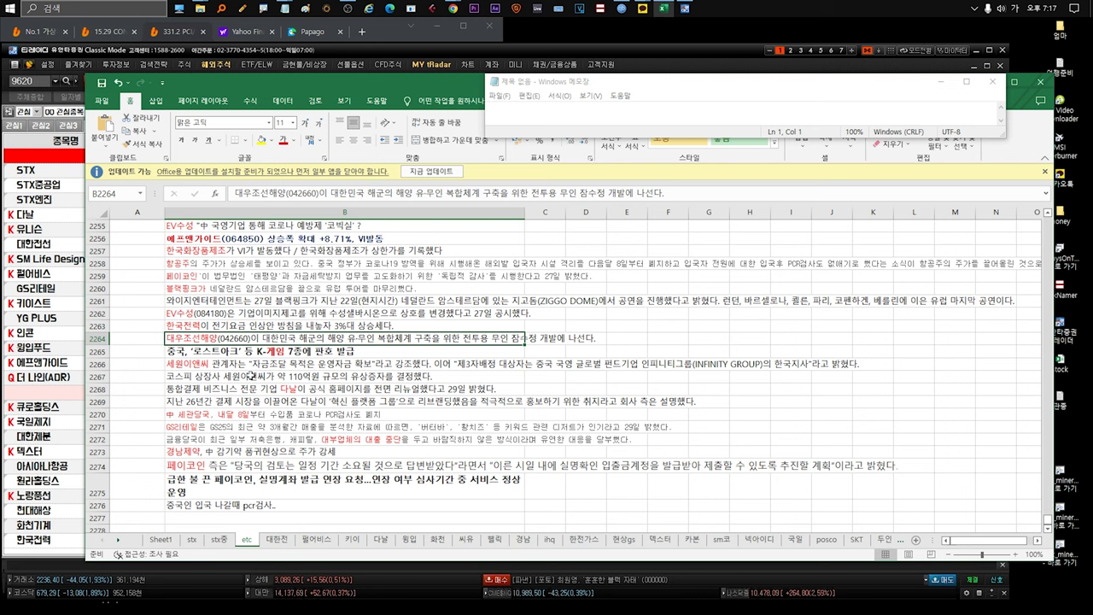
left_click(229, 328)
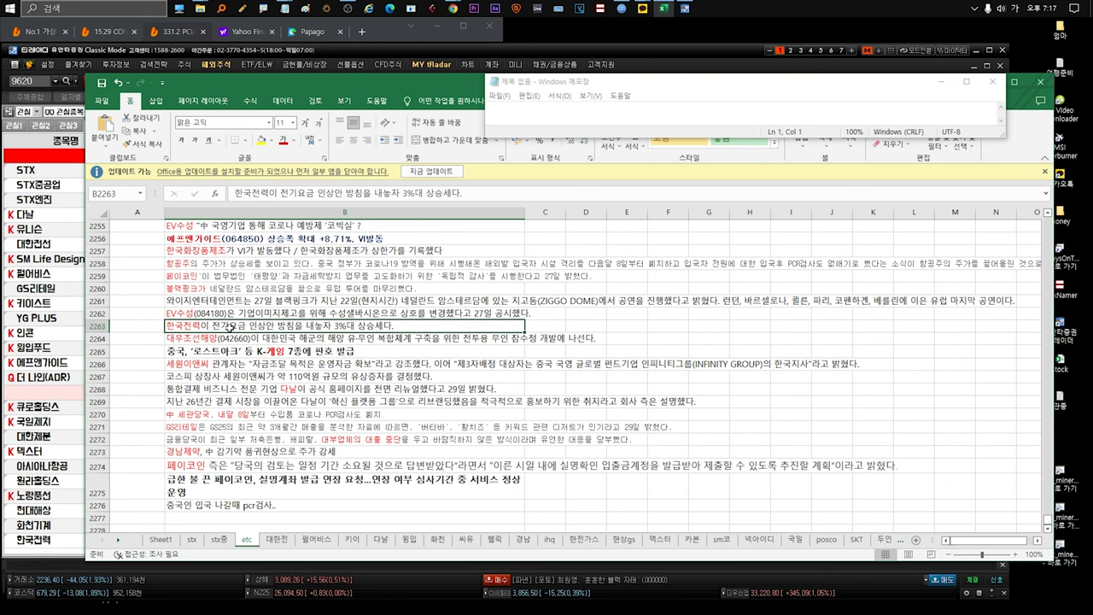
double_click(229, 328)
left_click_drag(405, 325, 165, 326)
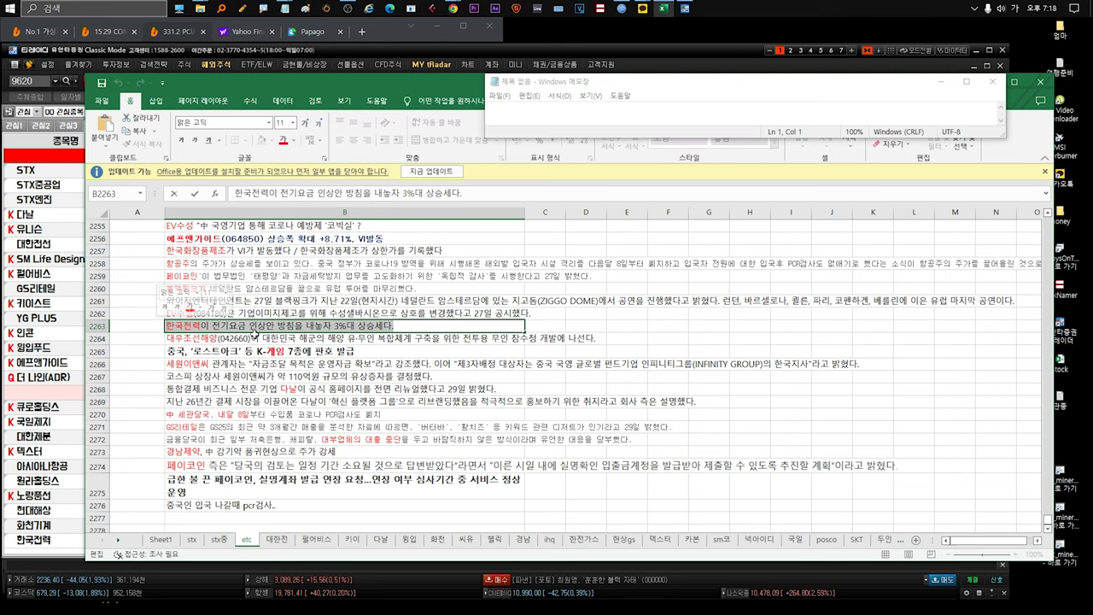
key("Return")
Read the 대우조선해양 unmanned submersible entry in cell B2264, highlighting the part about the naval system
scroll(254, 333, "down", 1)
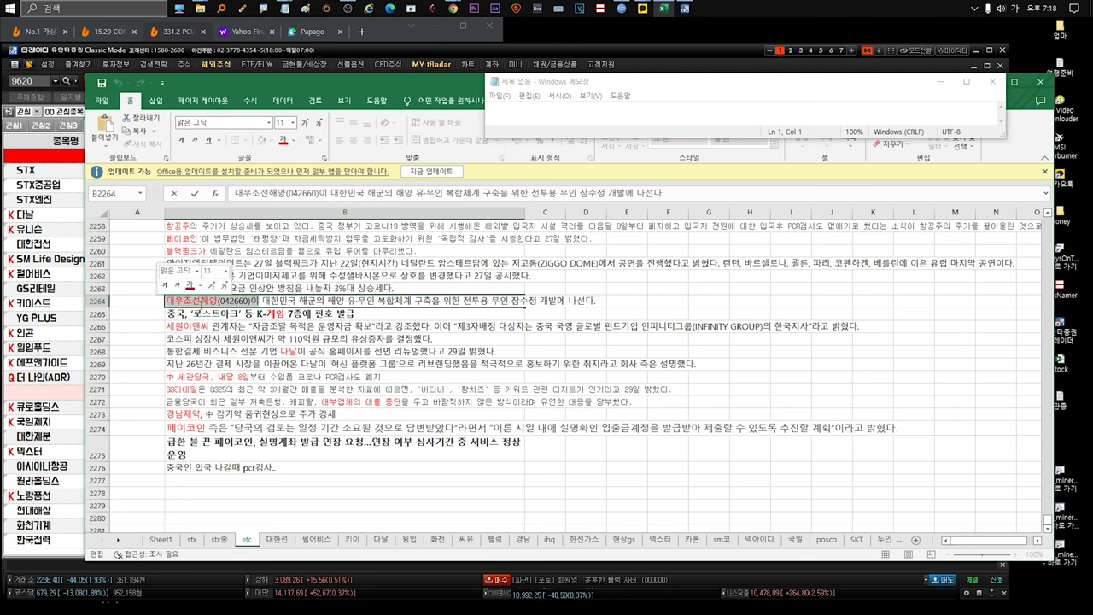
left_click_drag(316, 301, 631, 300)
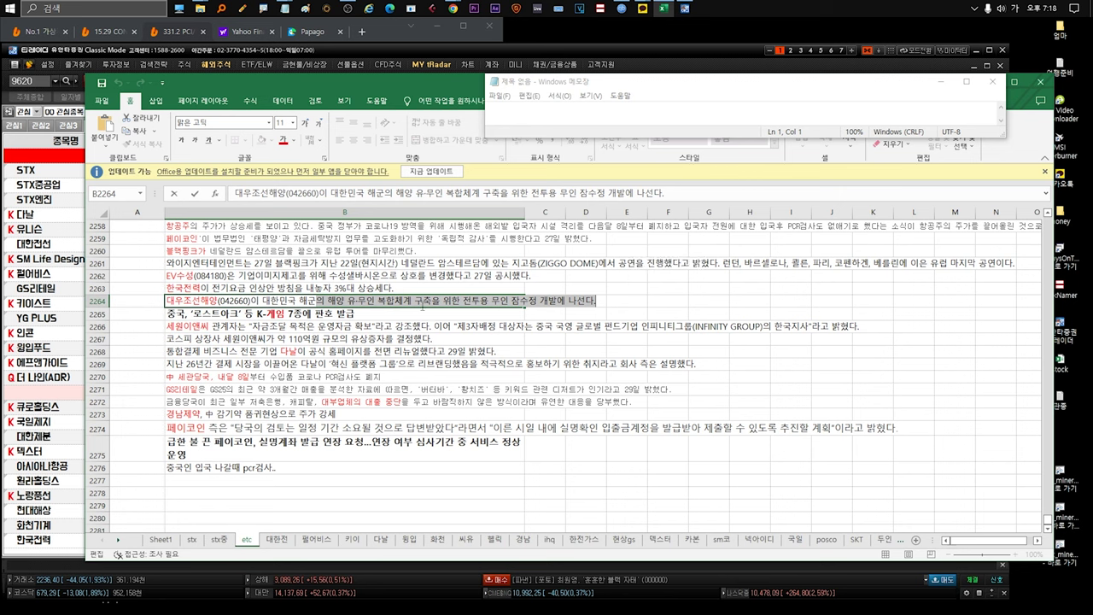
left_click(258, 301)
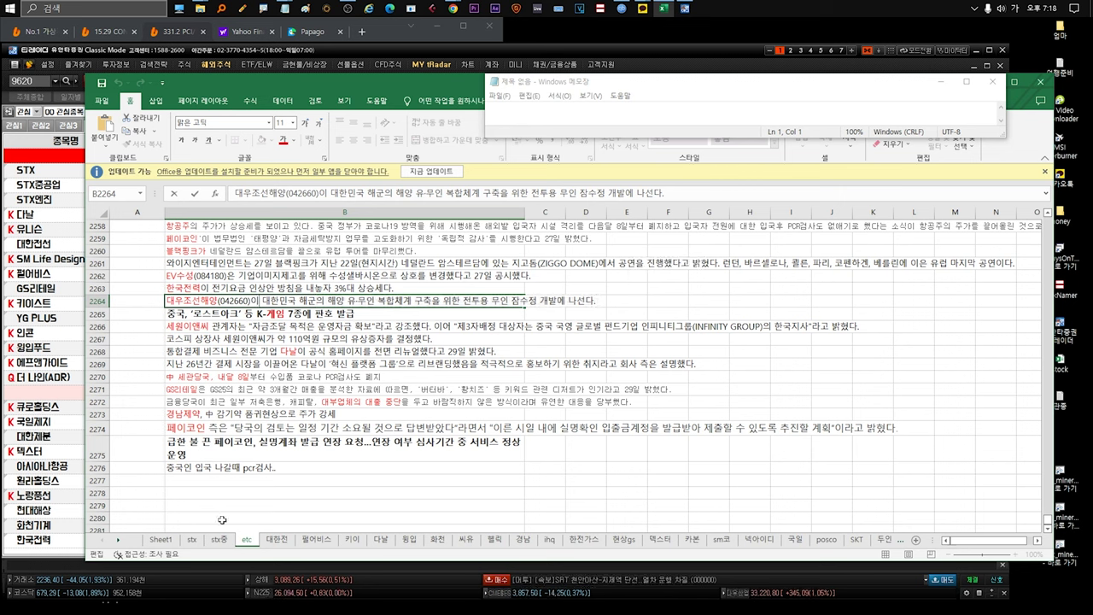
left_click(244, 314)
left_click(330, 301)
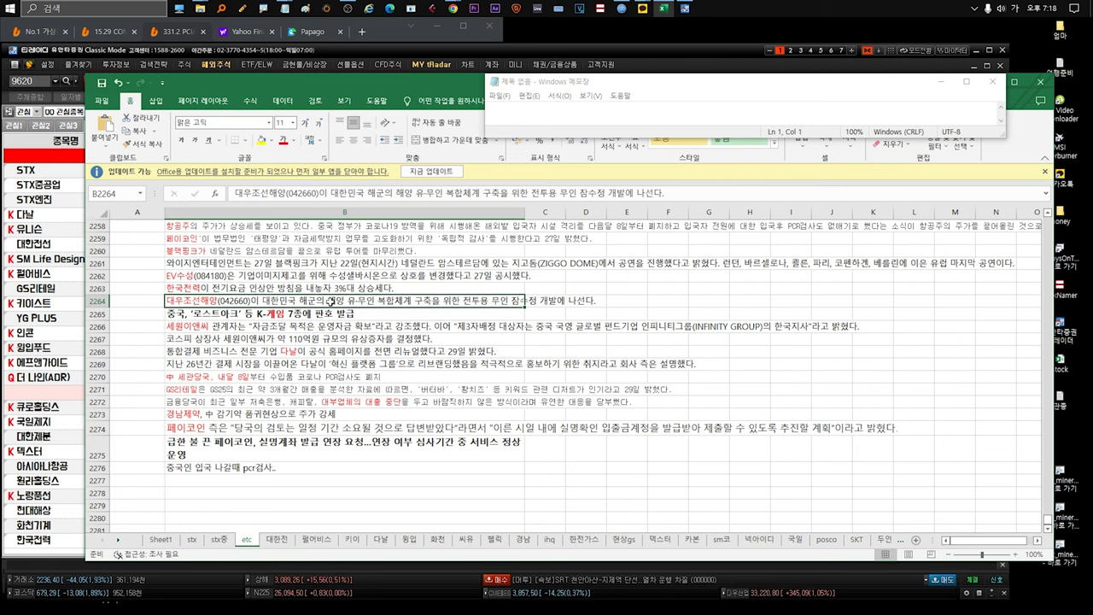
Read the K-게임 licence headline in cell B2265 and the 세원이앤씨 funding entry in cell B2266
left_click(279, 313)
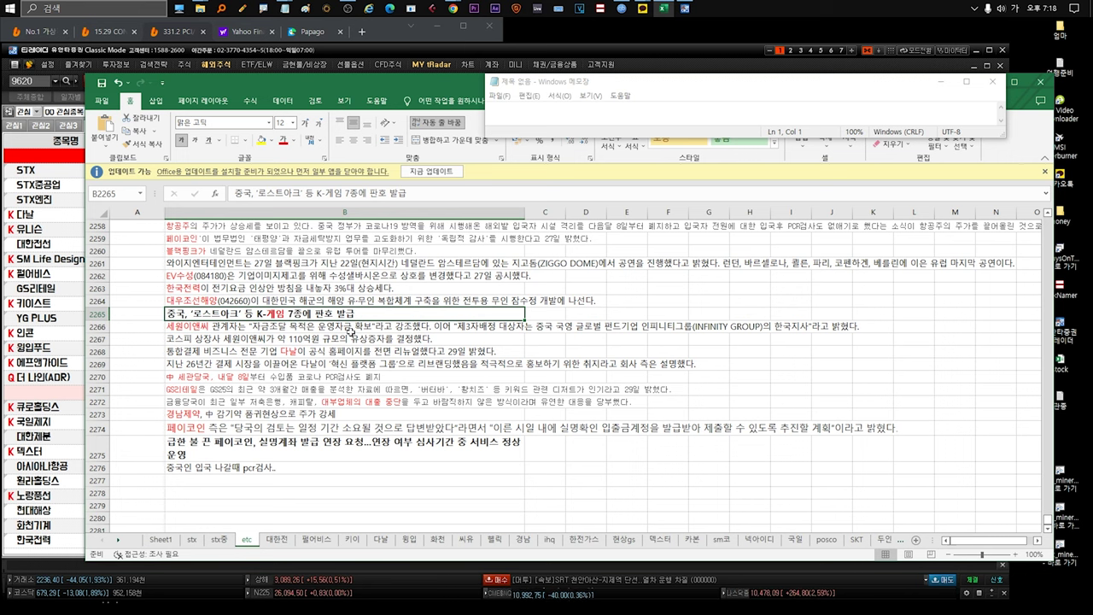
double_click(380, 315)
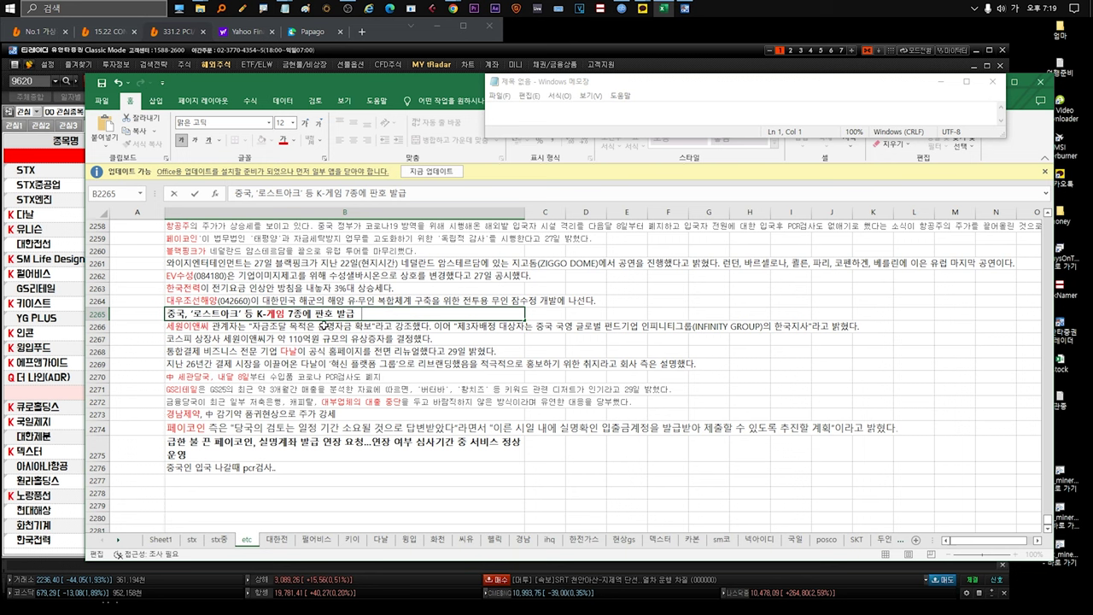
left_click(323, 325)
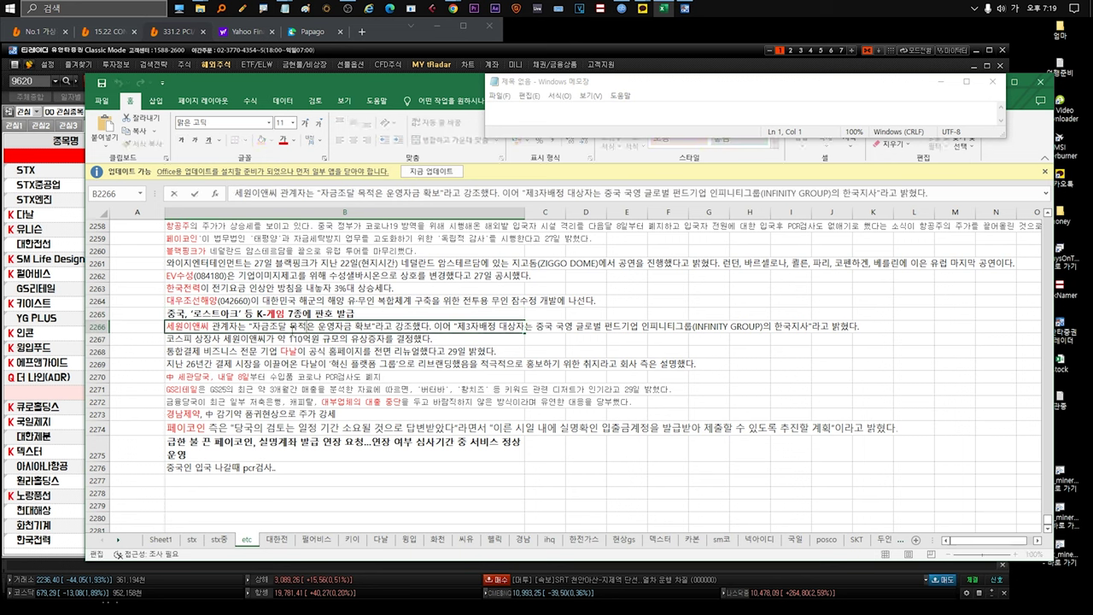
left_click_drag(213, 325, 861, 325)
Read the 세원이앤씨 paid-in capital increase entry in cell B2267, leaving its text unedited
left_click(377, 341)
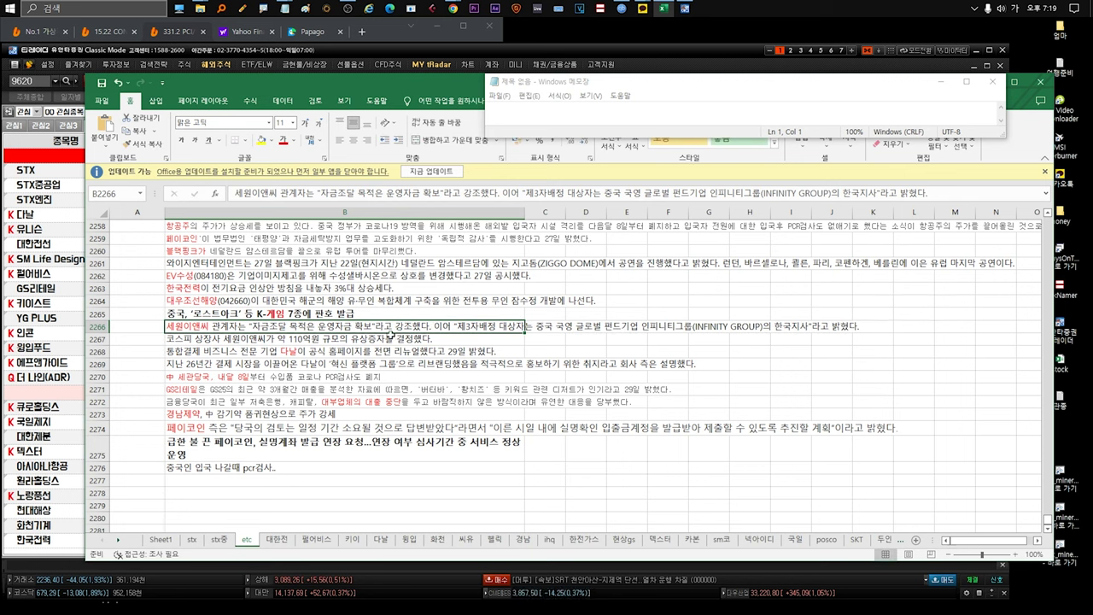
double_click(377, 341)
left_click_drag(433, 340, 190, 347)
key("Escape")
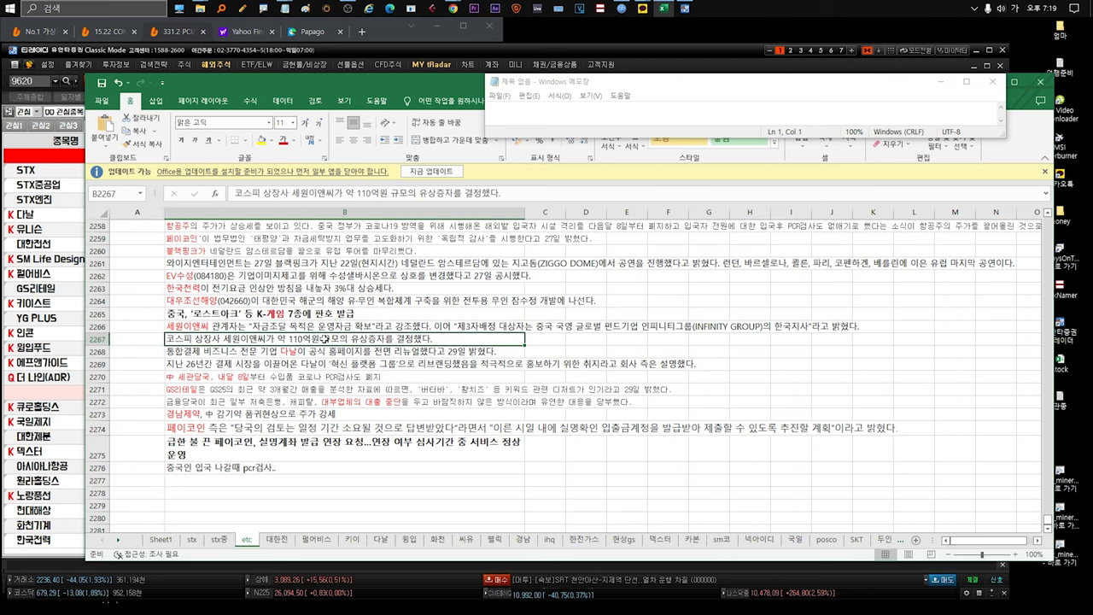
Reread the 세원이앤씨 entry in cell B2266, highlighting the part about the INFINITY GROUP fund's Korean branch
left_click(520, 326)
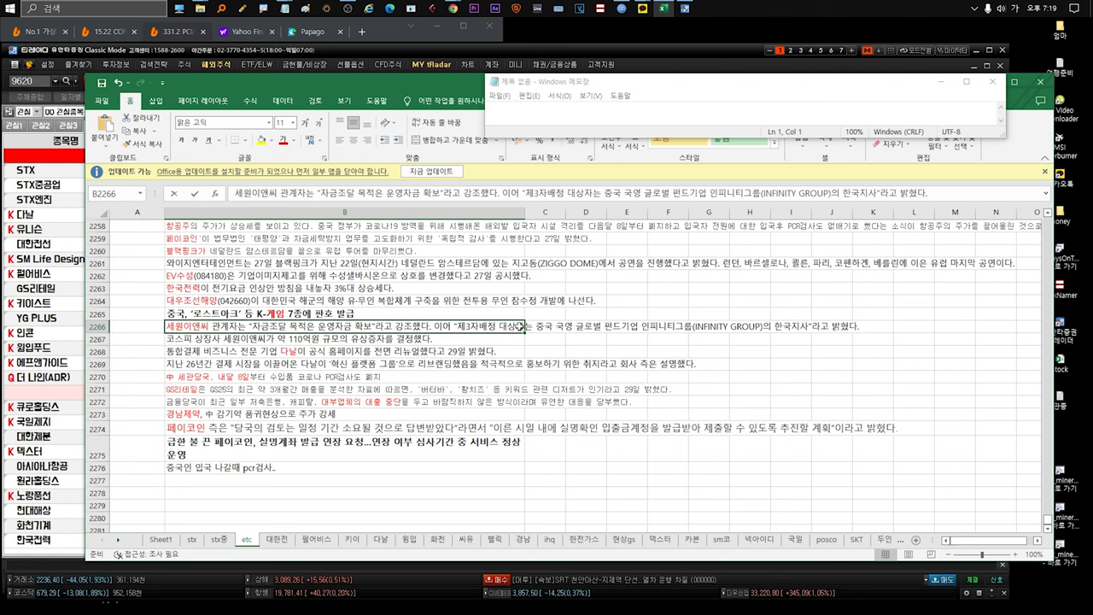
double_click(521, 326)
left_click_drag(576, 326, 805, 334)
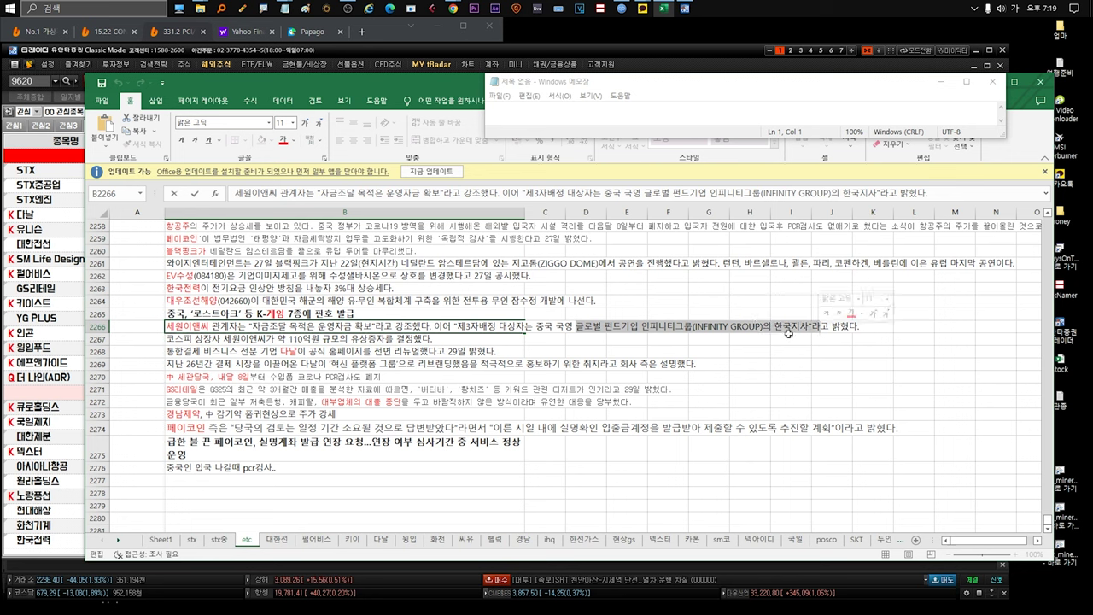
left_click(627, 326)
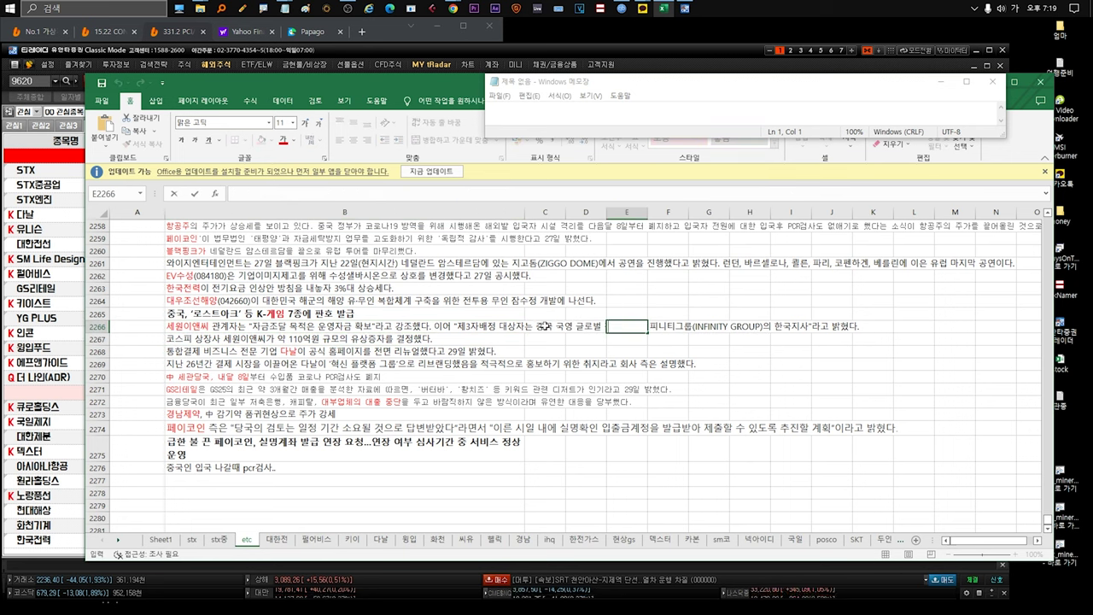
left_click(530, 326)
double_click(529, 326)
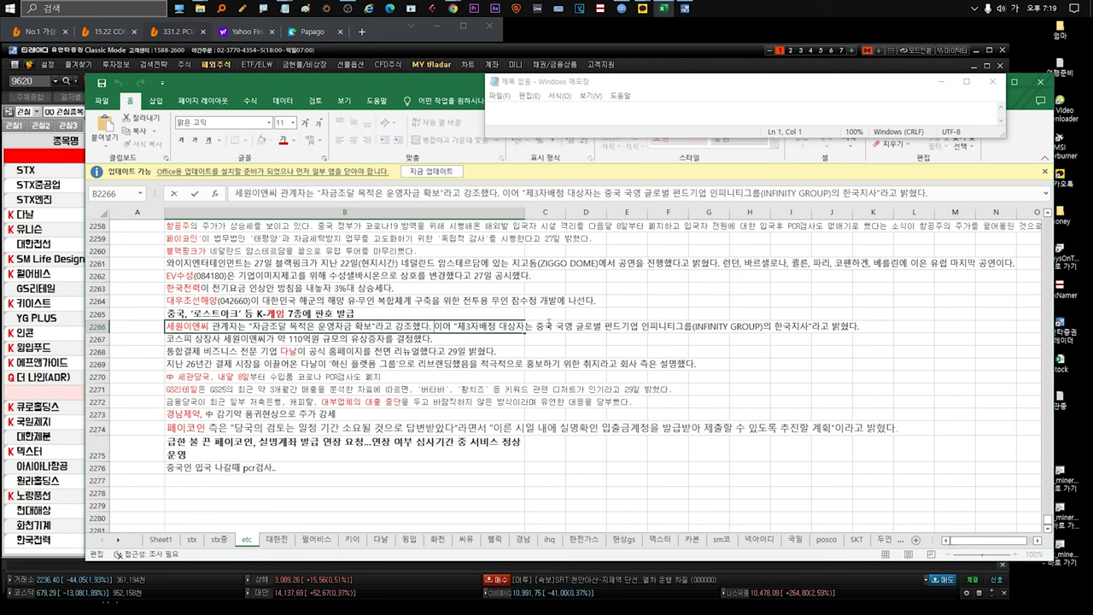
Compare the 세원이앤씨 entries in cells B2267 and B2266, and read the 다날 homepage renewal entry in cell B2268
left_click(296, 342)
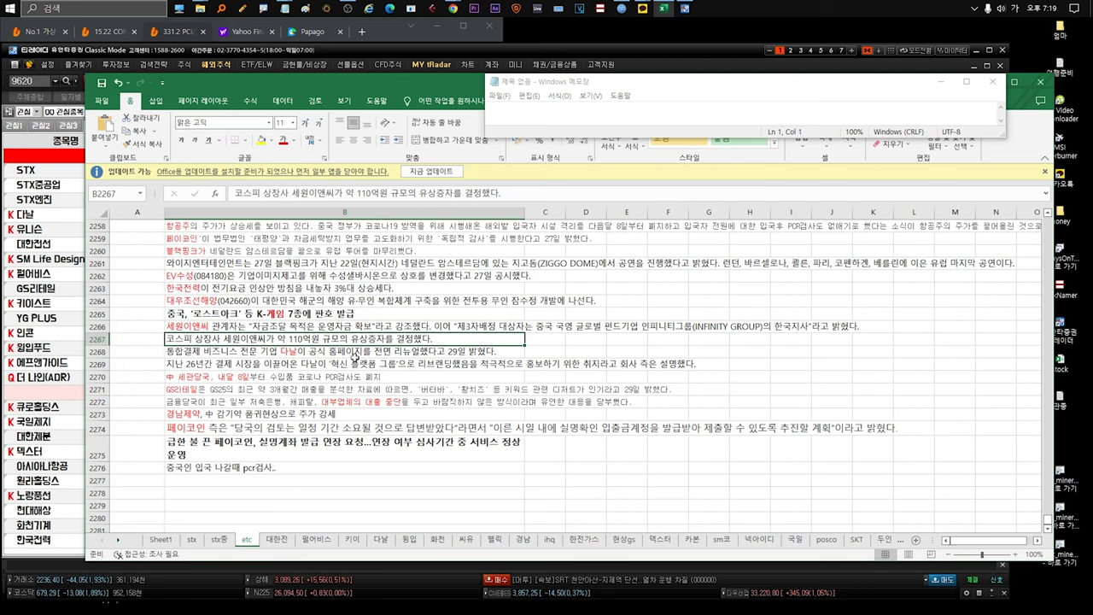
left_click(267, 330)
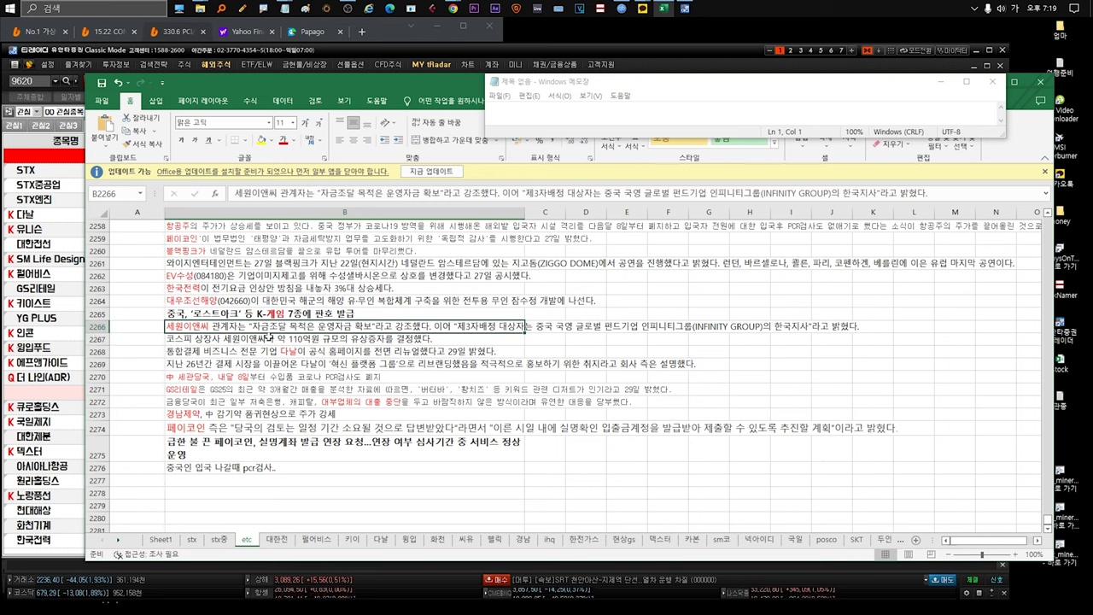
left_click(270, 350)
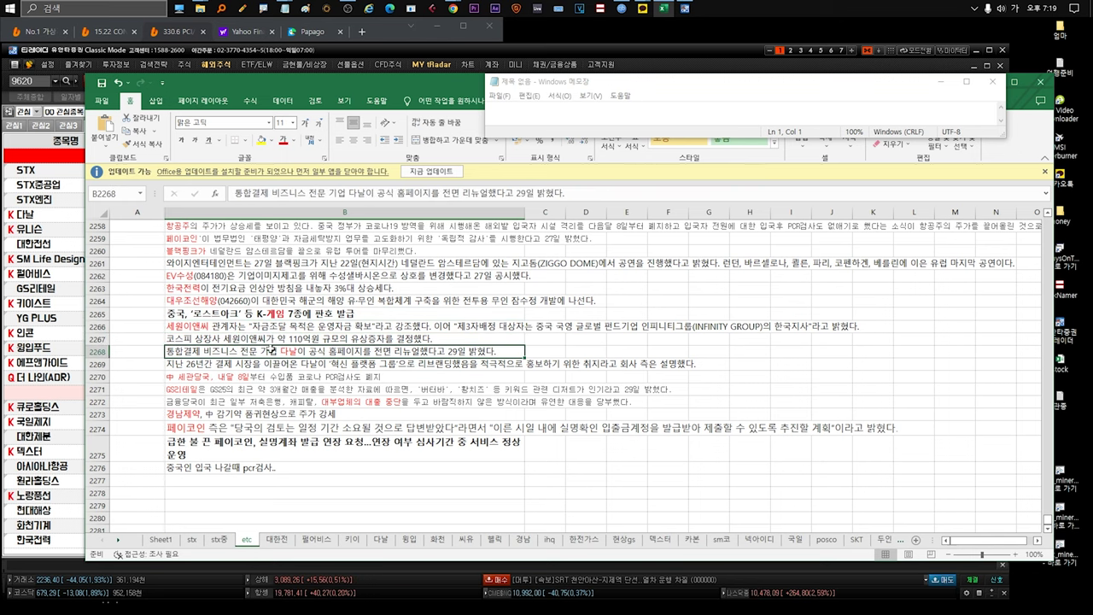
Read the 다날 homepage renewal entry in cell B2268, highlighting its closing part, and the 다날 rebranding entry in cell B2269
scroll(273, 353, "down", 3)
double_click(301, 313)
left_click_drag(362, 314, 523, 316)
left_click(346, 329)
key("Down")
Read the Chinese customs PCR testing entry in cell B2270, highlighting its text, and the GS리테일 dessert entry in cell B2271
double_click(240, 340)
left_click_drag(262, 340, 176, 340)
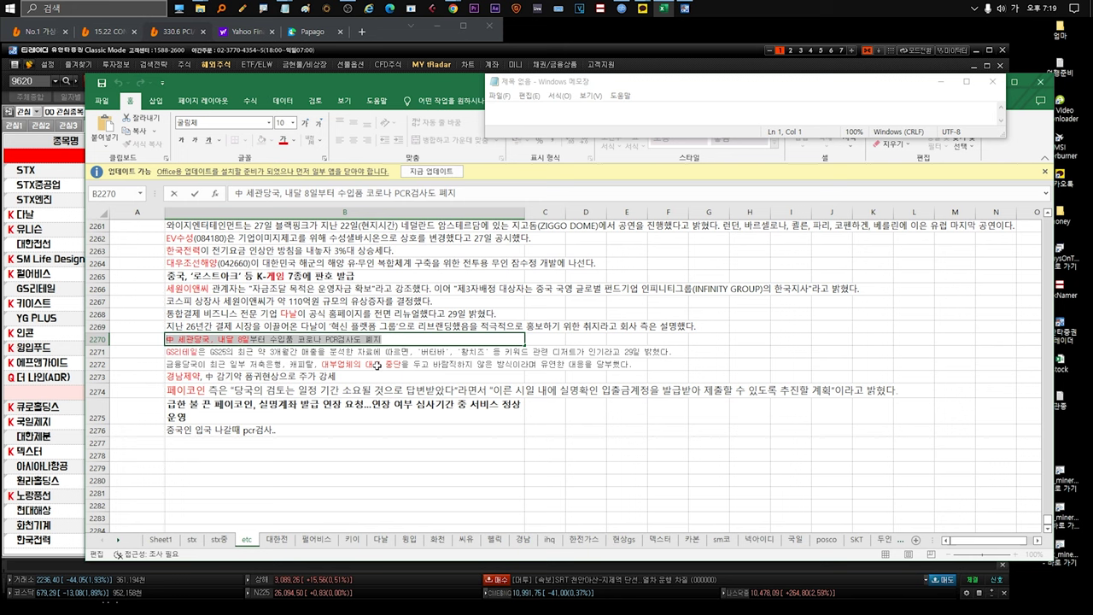
left_click(390, 341)
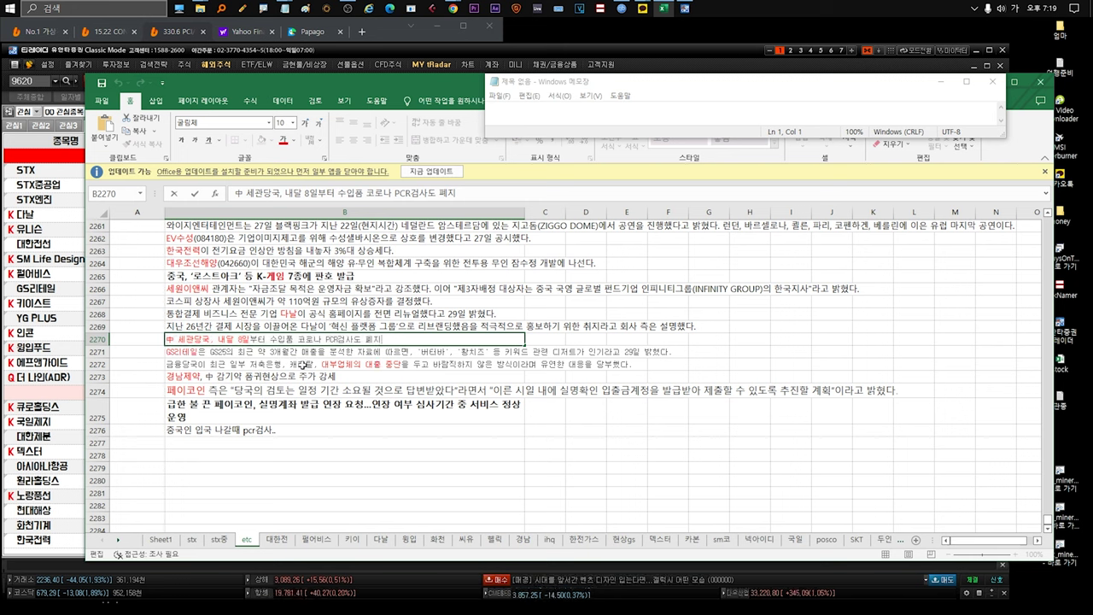
left_click(318, 353)
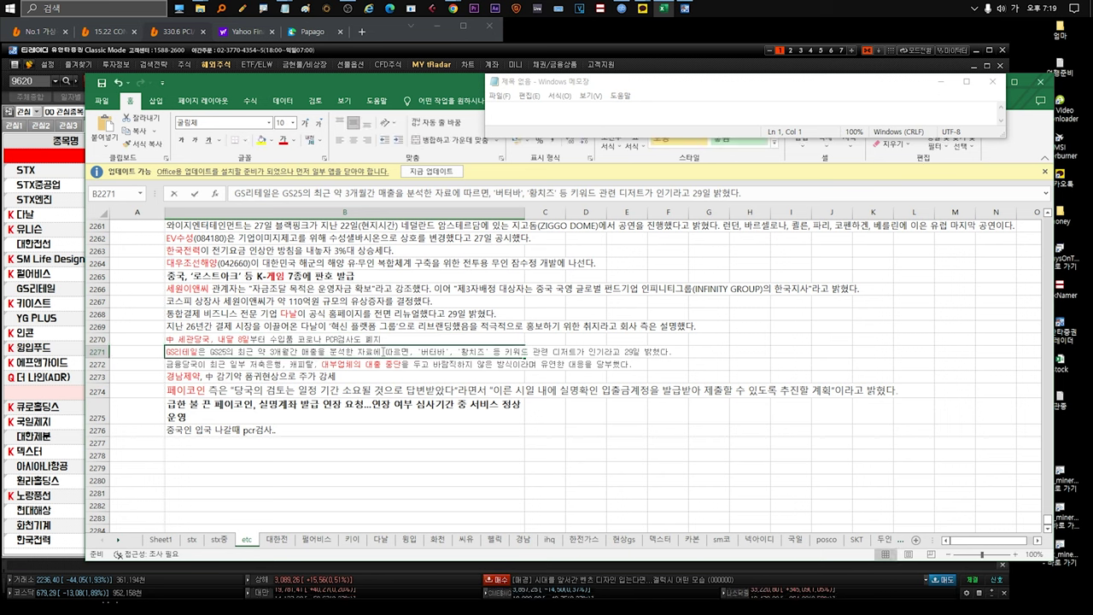
Read the financial authority entry in cell B2272, highlighting the part about 캐피탈 and 대부업체의 대출 중단
left_click(367, 363)
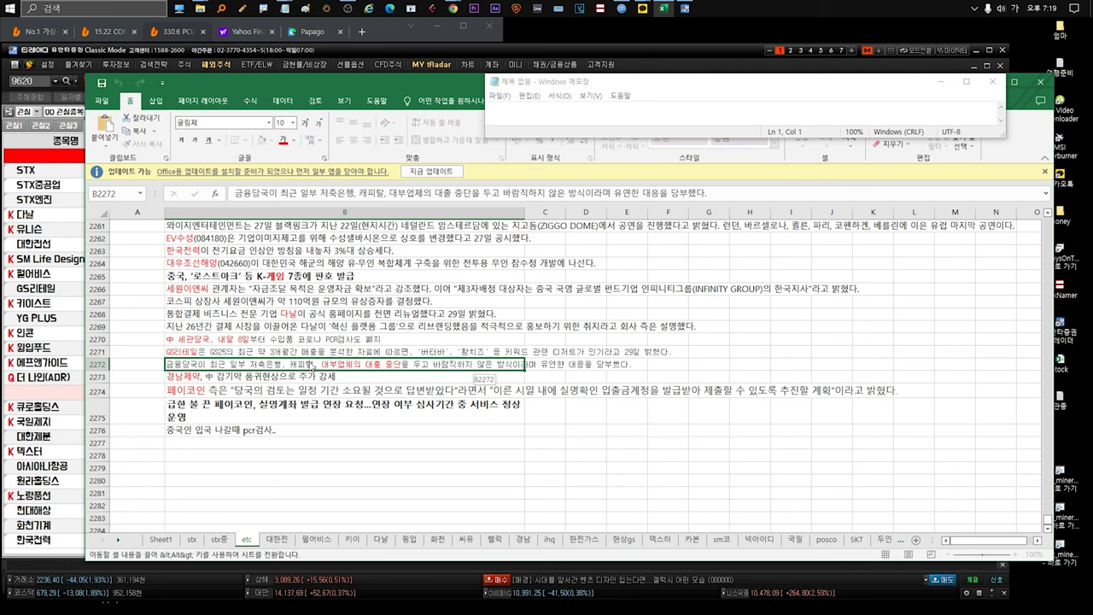
left_click(413, 374)
double_click(441, 364)
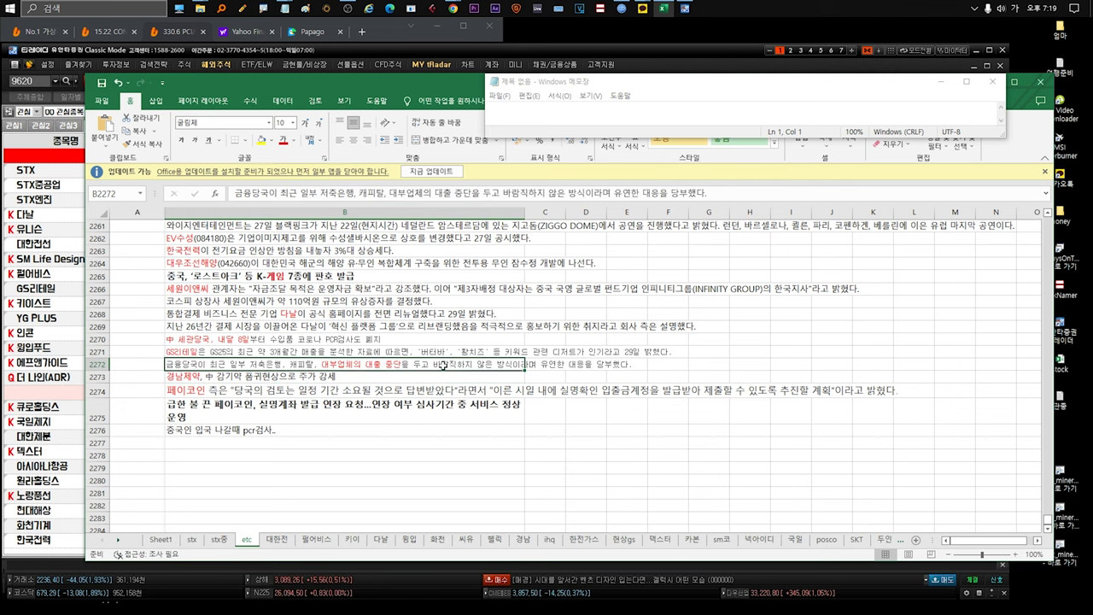
left_click_drag(268, 365, 403, 371)
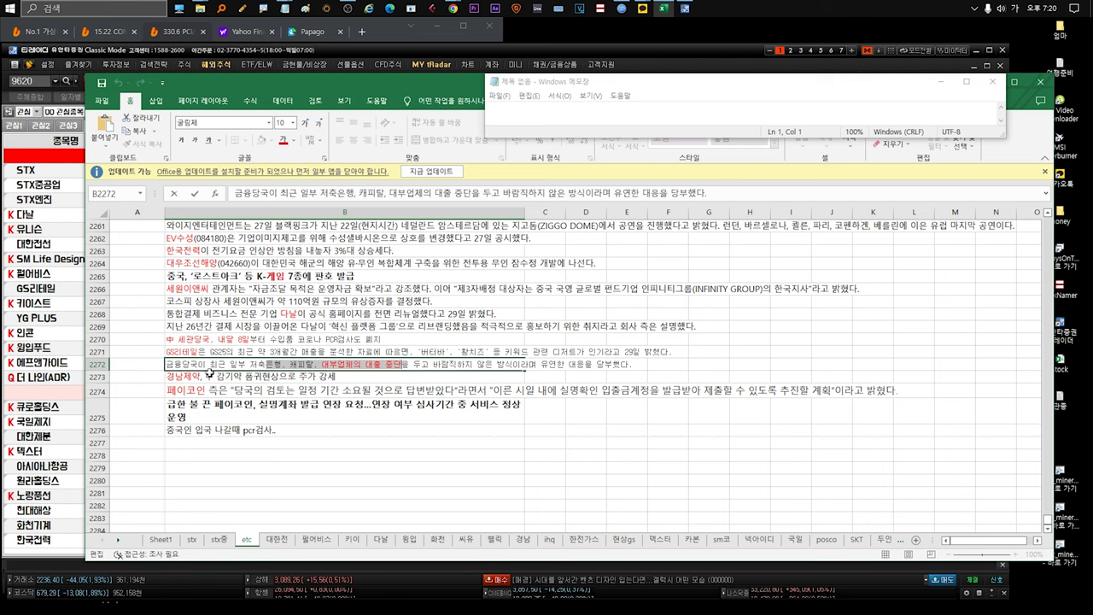
Read the 경남제약 cold-medicine entry in cell B2273, highlighting its text, and the 페이코인 entries in cells B2274 and B2275
scroll(353, 371, "down", 1)
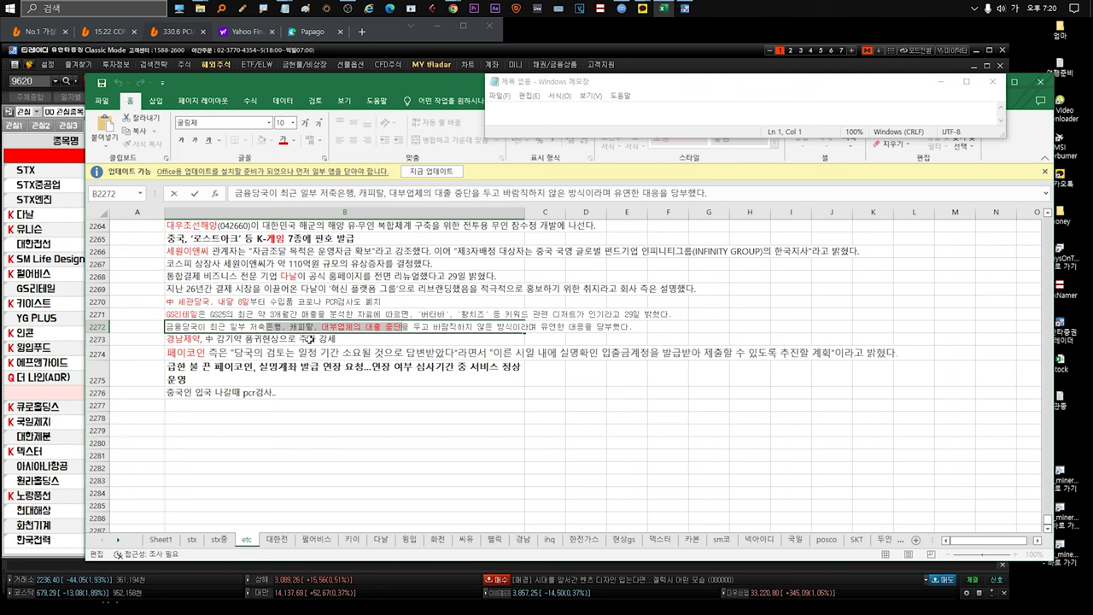
double_click(309, 339)
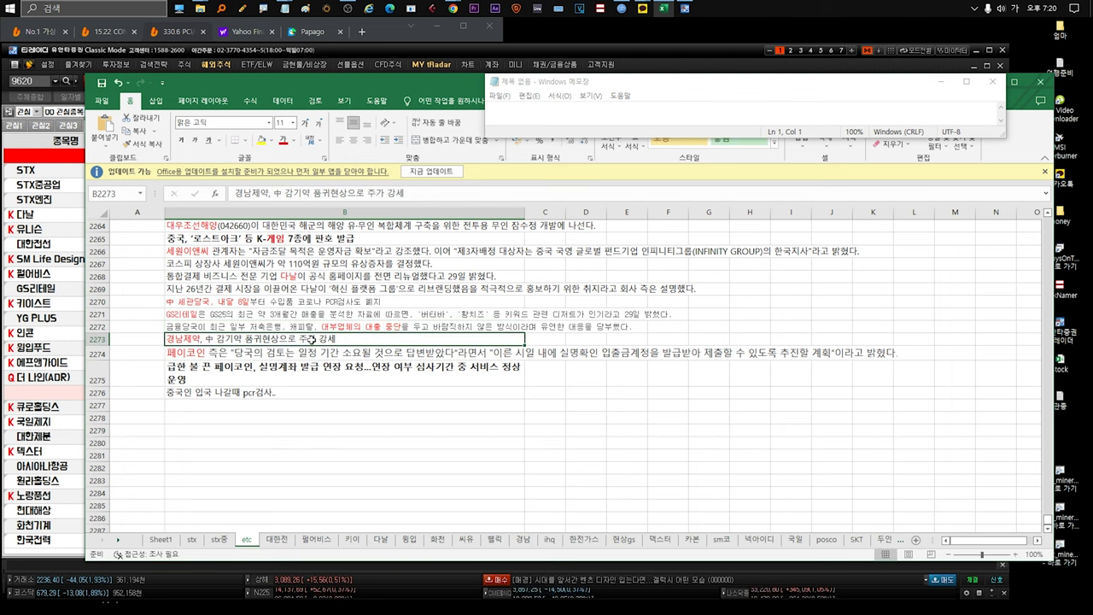
left_click_drag(346, 339, 216, 339)
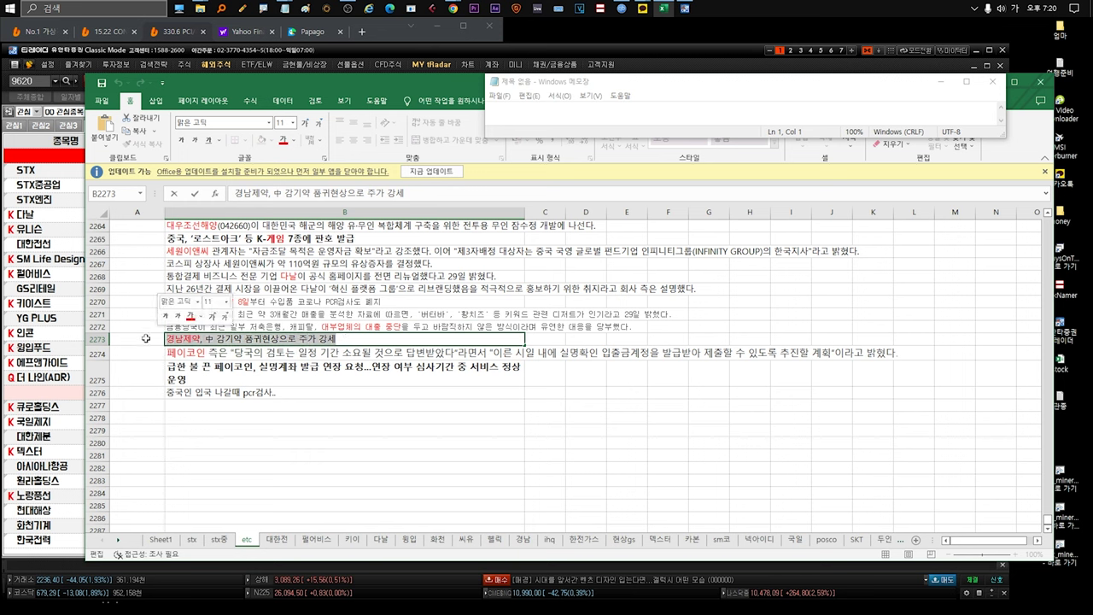
key("shift+Tab")
left_click(215, 339)
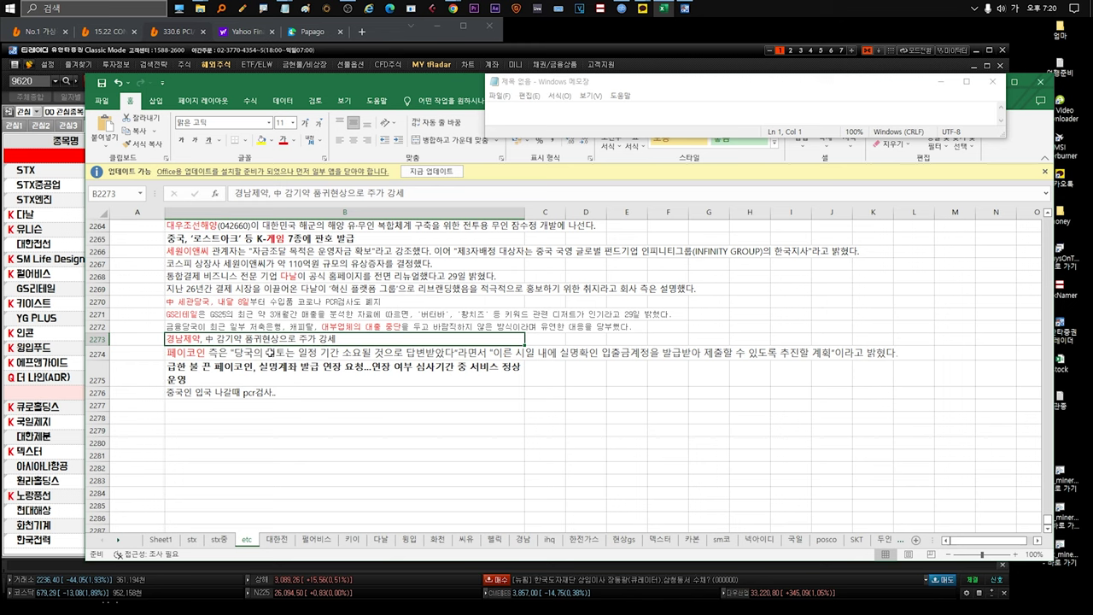
left_click(268, 352)
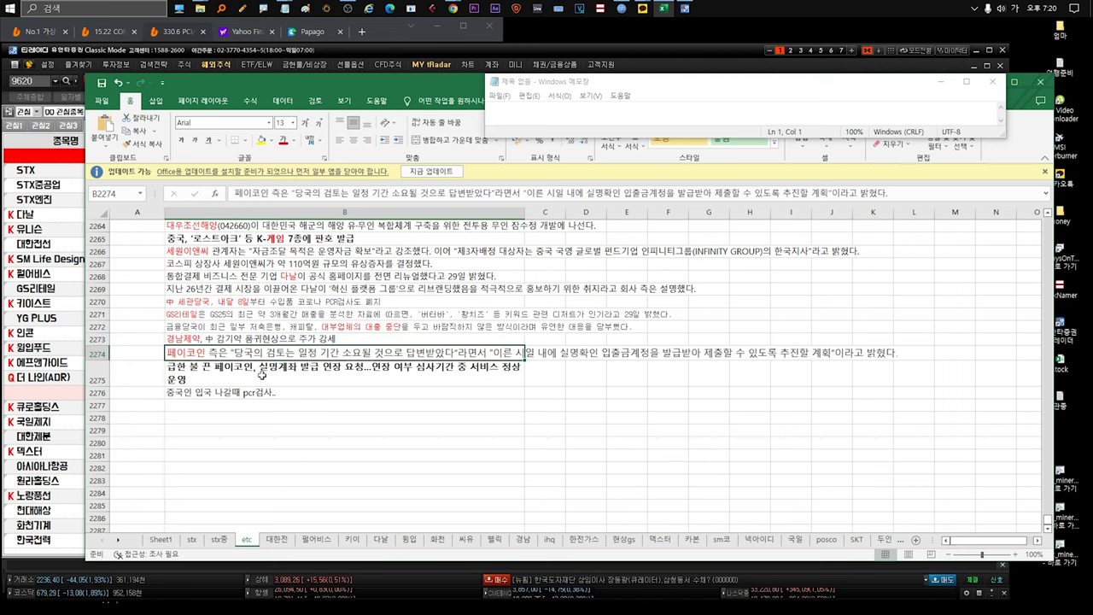
left_click(200, 379)
Switch to the stx sheet and read the 포스텍 sale entry in cell B649
key("ctrl+Page_Up")
key("ctrl+Page_Up")
key("ctrl+Page_Up")
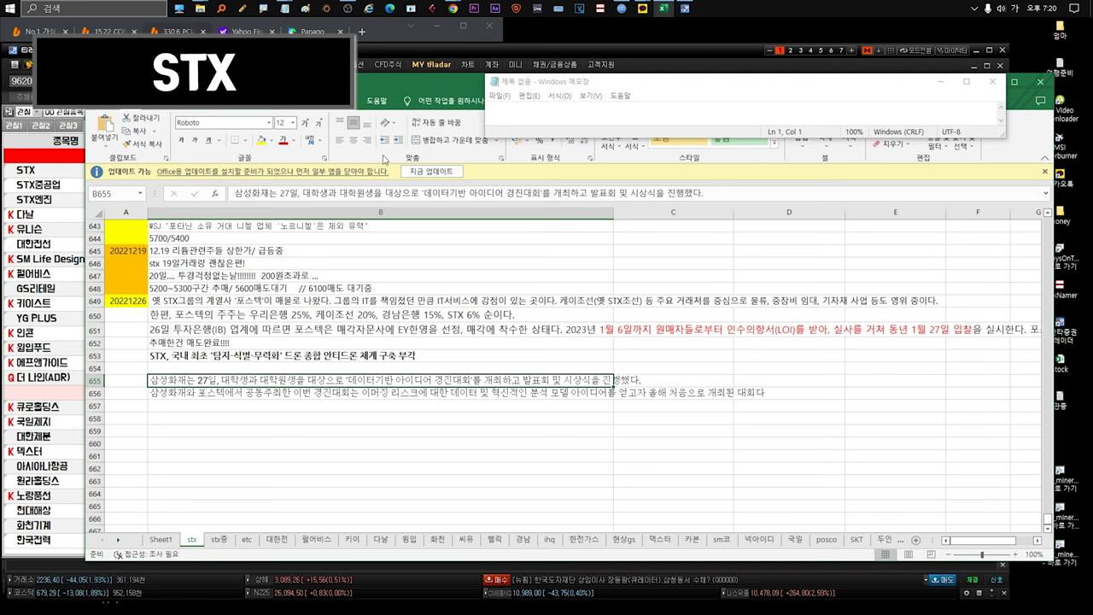
left_click(197, 314)
left_click(298, 301)
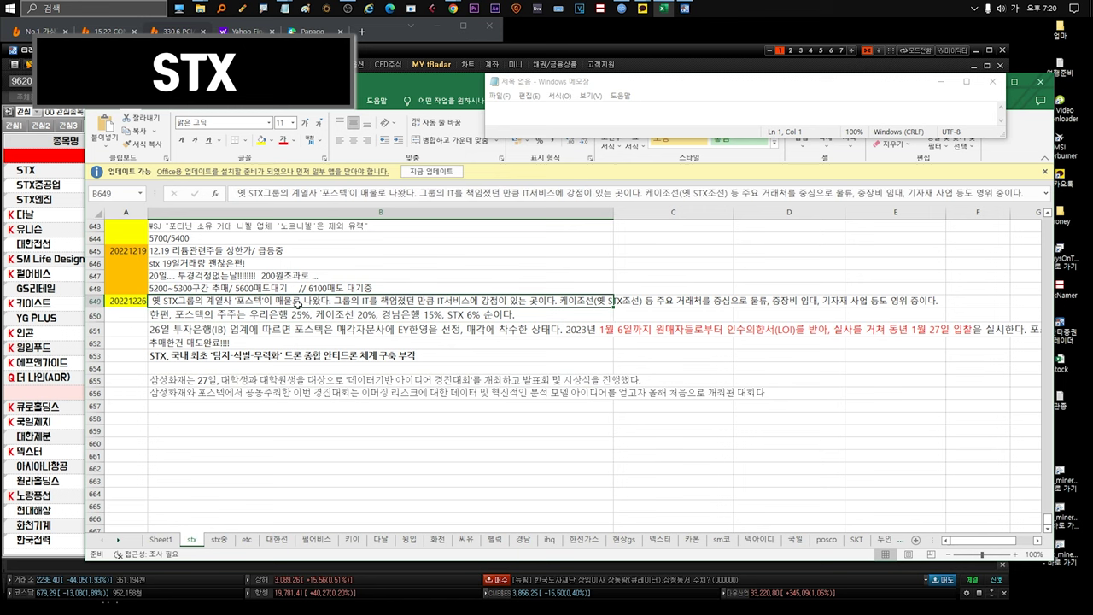
double_click(298, 304)
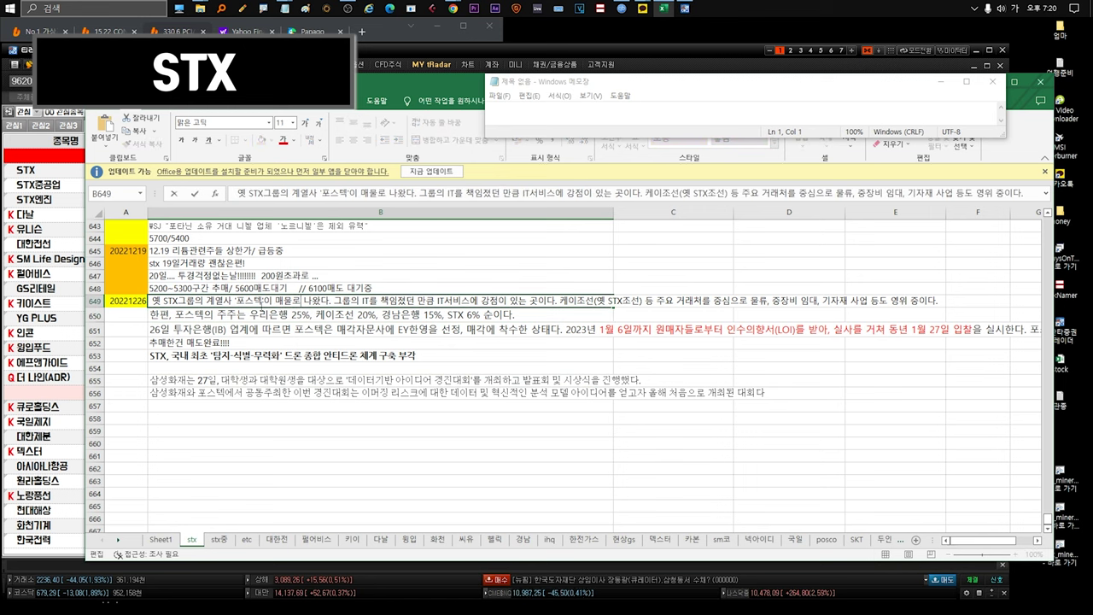
Read the 포스텍 shareholder entry in cell B650, highlighting the full shareholder list and the STX 6% stake
left_click(237, 315)
double_click(249, 314)
left_click_drag(251, 314, 520, 318)
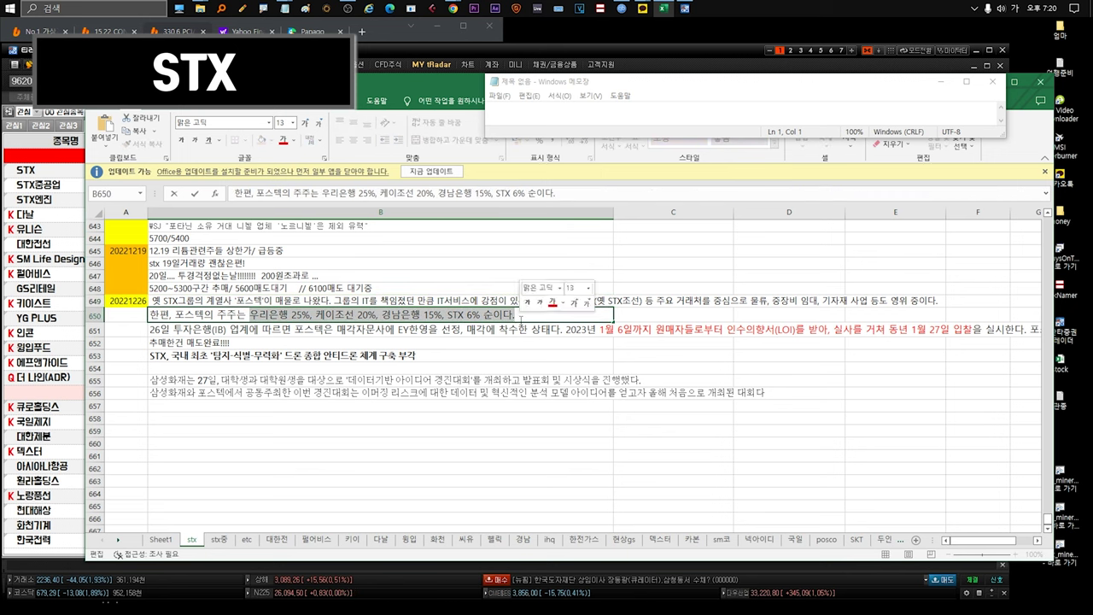
left_click(496, 314)
left_click_drag(519, 316, 481, 315)
double_click(335, 315)
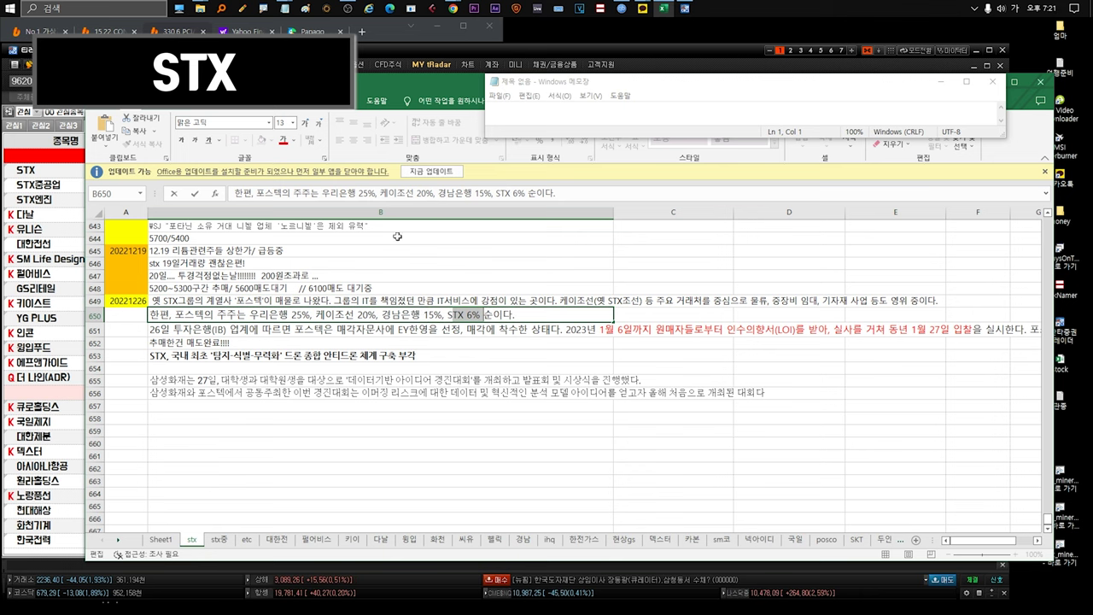
left_click_drag(248, 316, 313, 316)
left_click(246, 315)
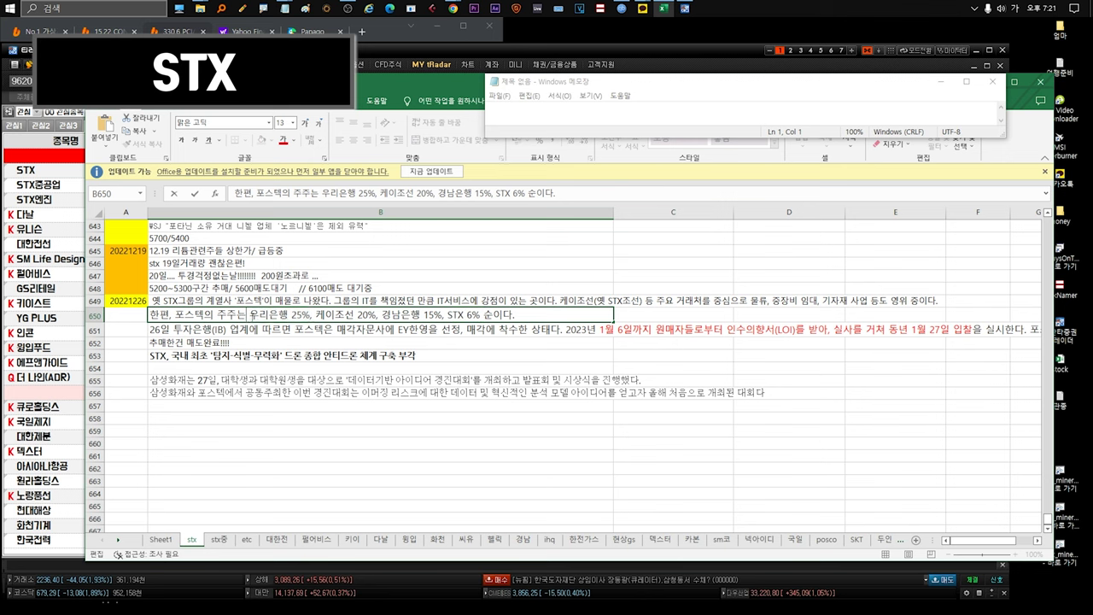
key("Return")
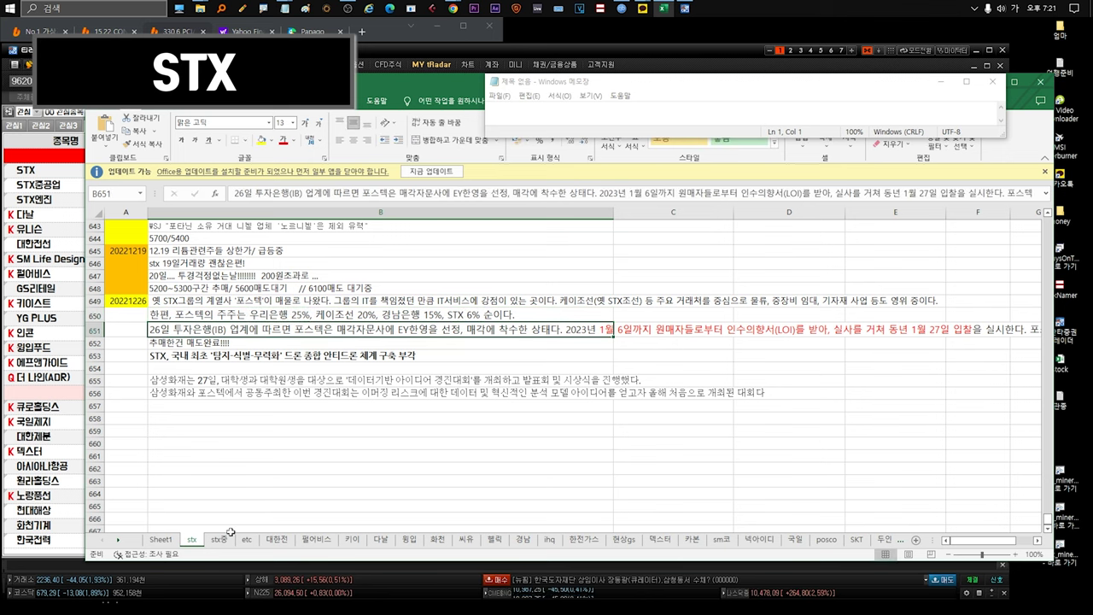
Expand the 포스텍 sale-schedule entry in cell B651 and highlight its full text, leaving it unedited
left_click(285, 409)
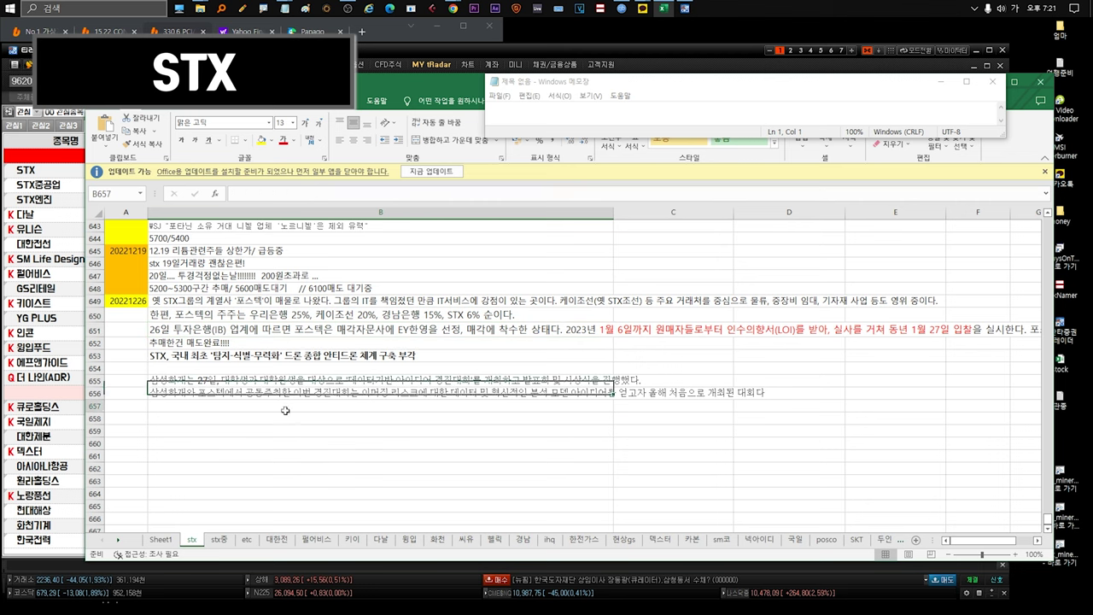
left_click(243, 418)
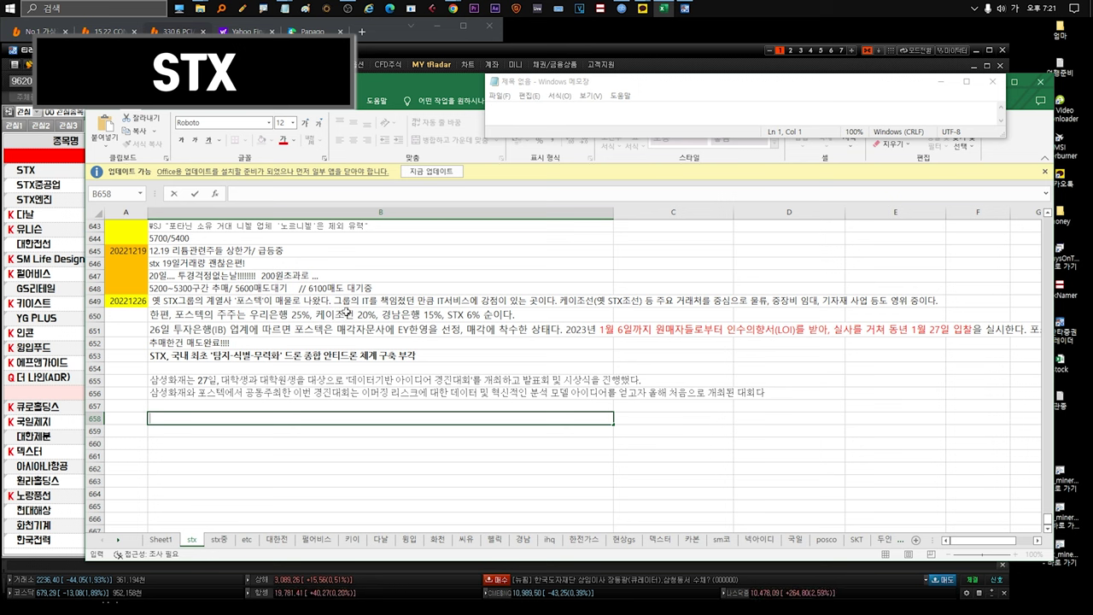
left_click(346, 313)
left_click(410, 340)
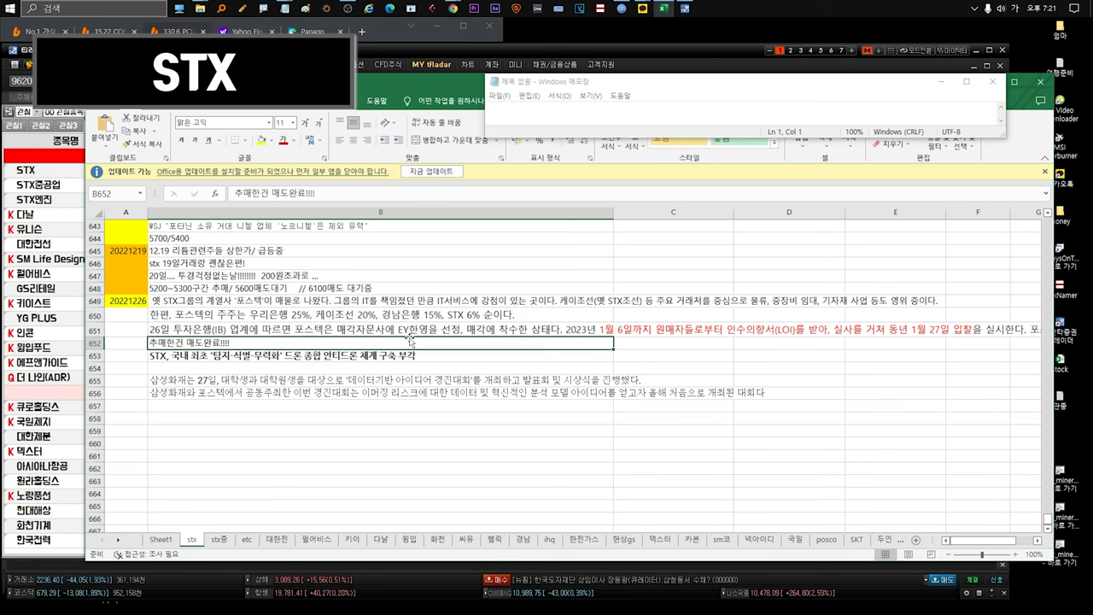
double_click(437, 330)
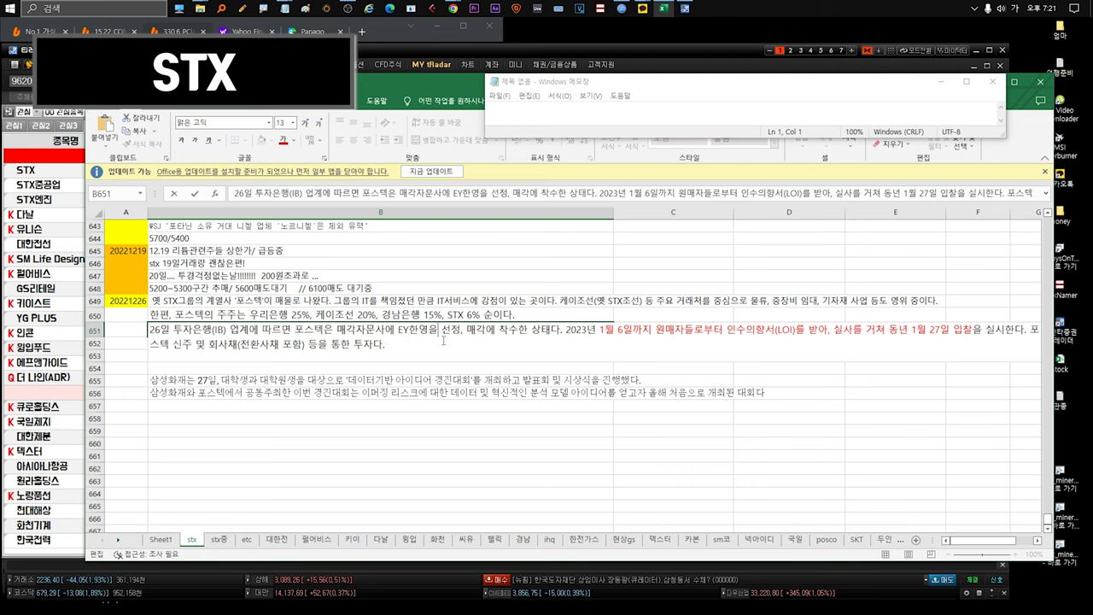
left_click_drag(409, 341, 146, 321)
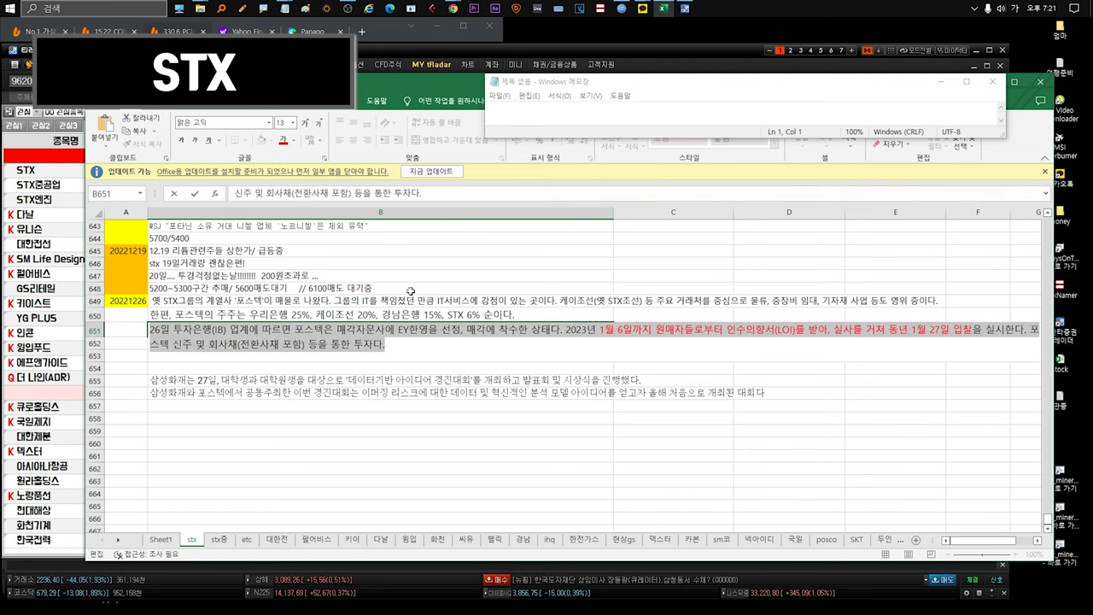
key("Escape")
Compare the 포스텍 shareholder entry in cell B650 with the sale-schedule entry in cell B651
left_click(487, 314)
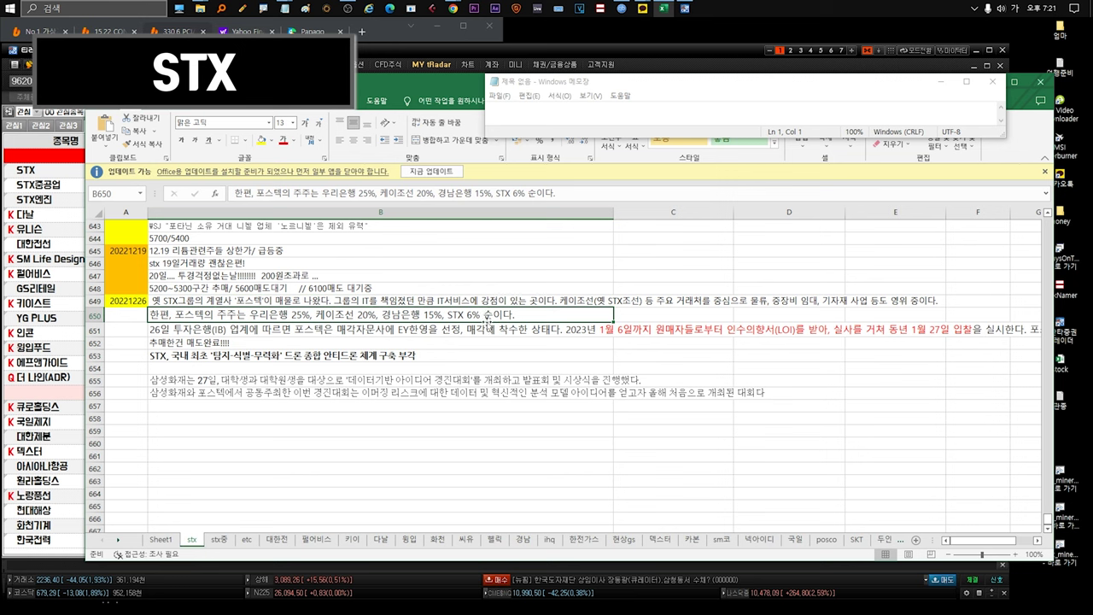
left_click(517, 332)
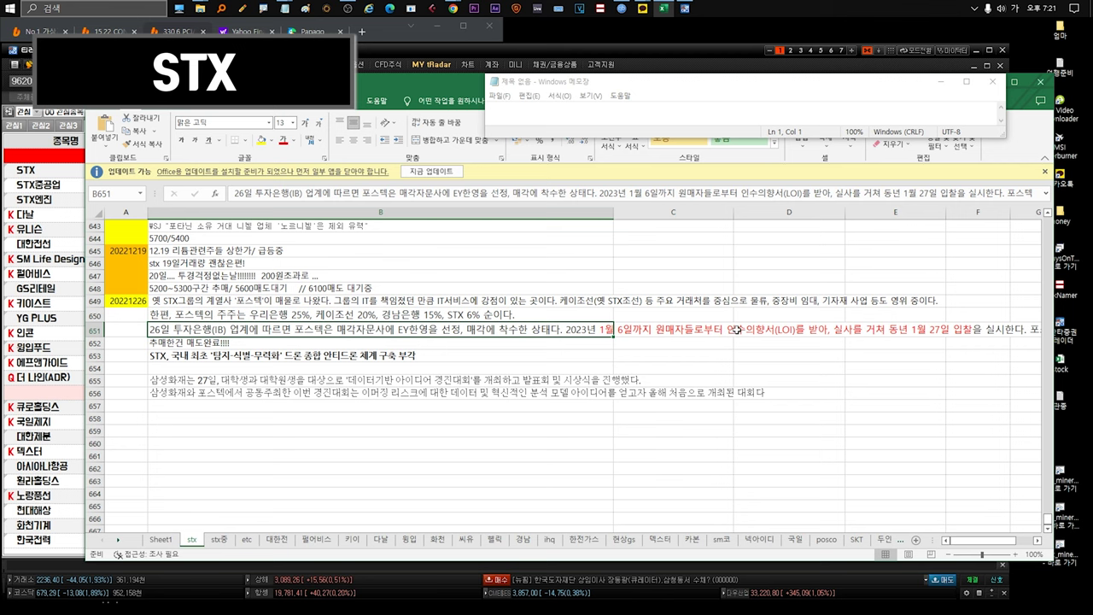
key("ctrl+Up")
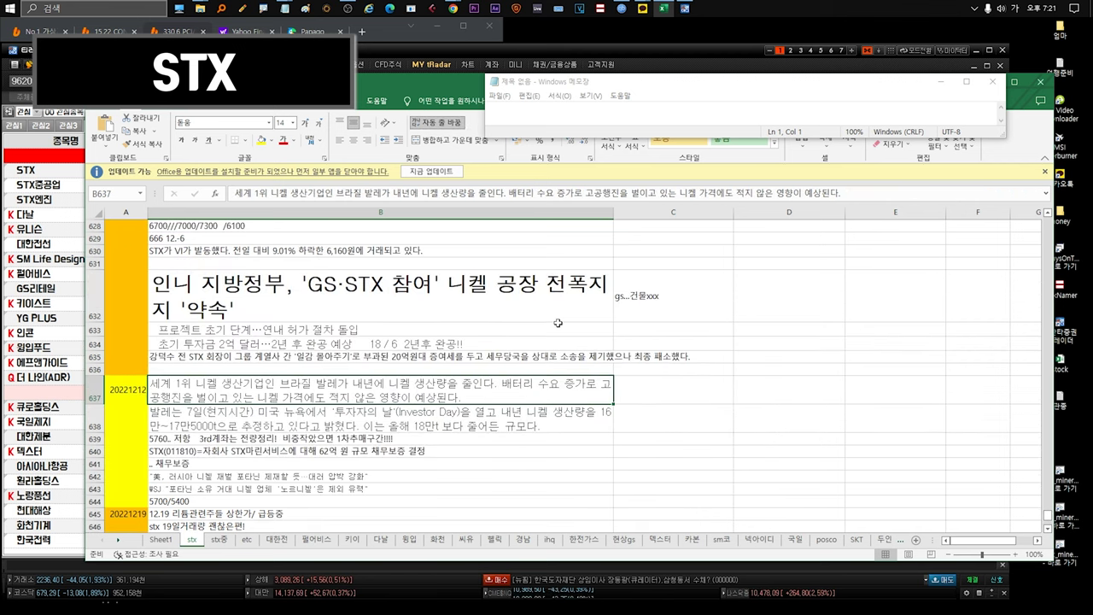
scroll(558, 323, "down", 4)
left_click(518, 365)
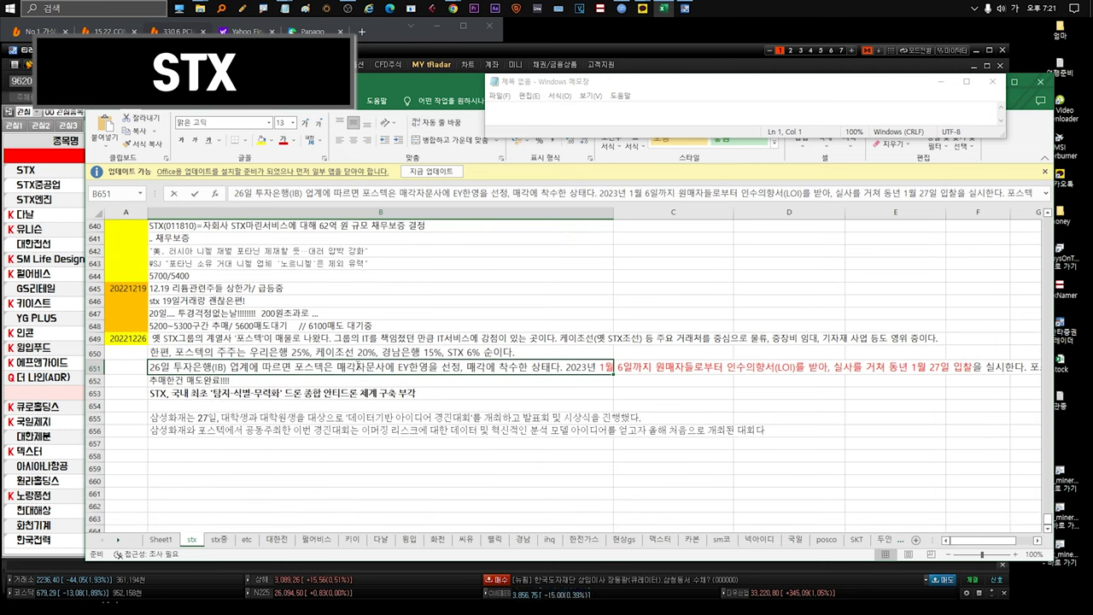
double_click(379, 368)
left_click(427, 351)
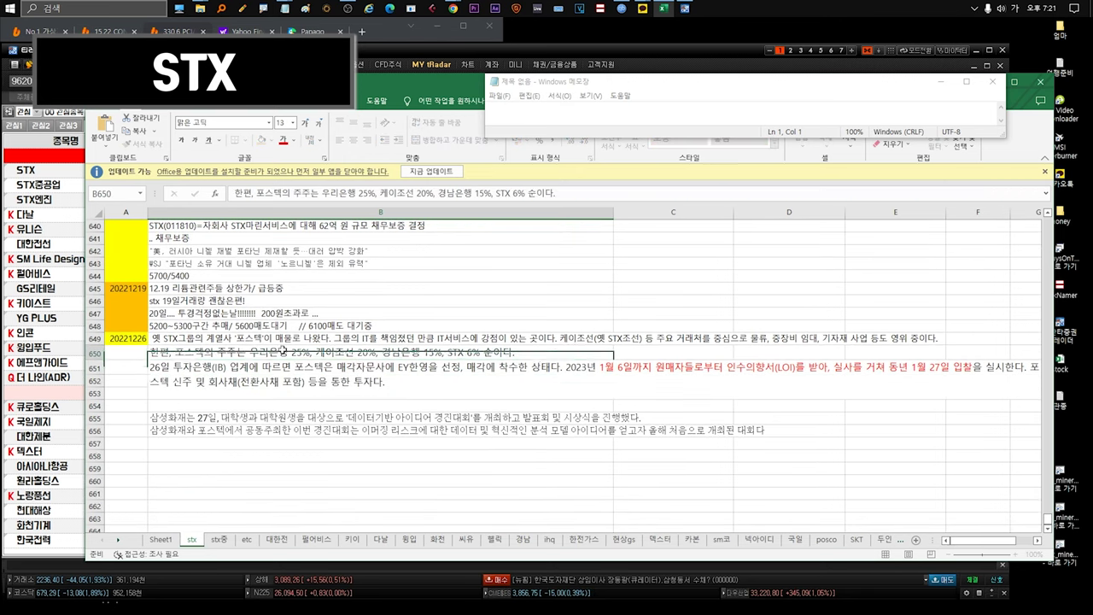
Reread the 포스텍 business lines in cell B649, highlighting the logistics and equipment part, and highlight 우리은행 25% in cell B650
double_click(359, 338)
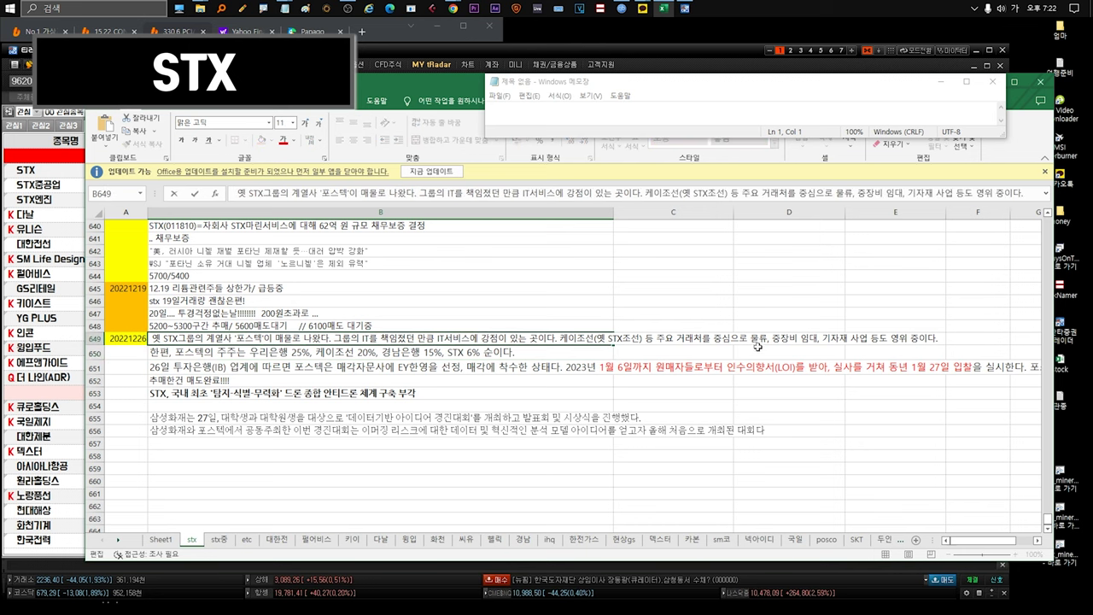
left_click_drag(772, 338, 801, 338)
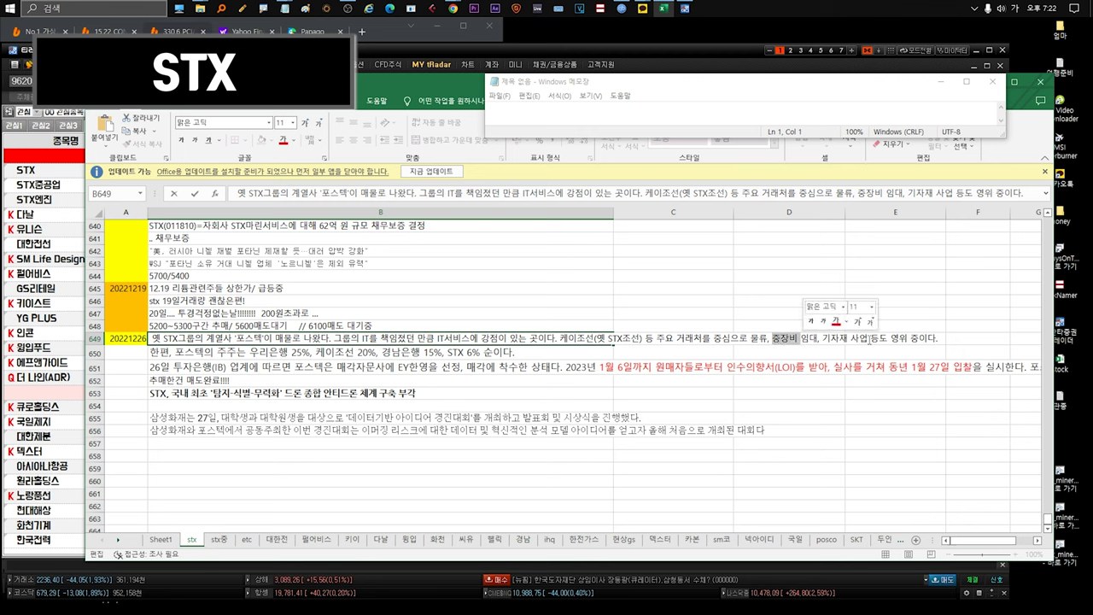
left_click_drag(867, 339, 663, 330)
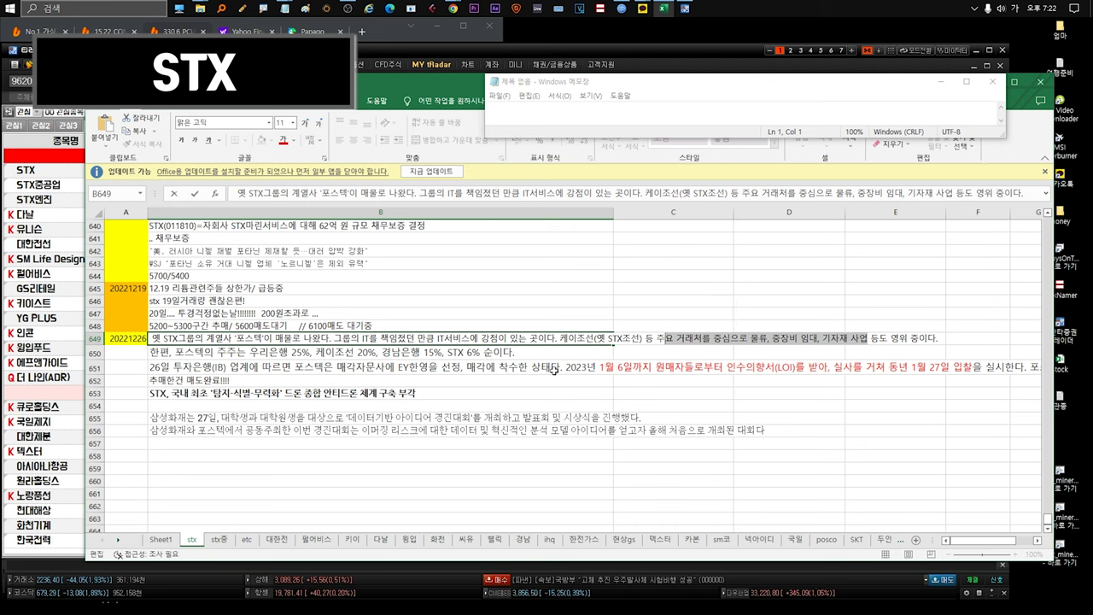
left_click(295, 352)
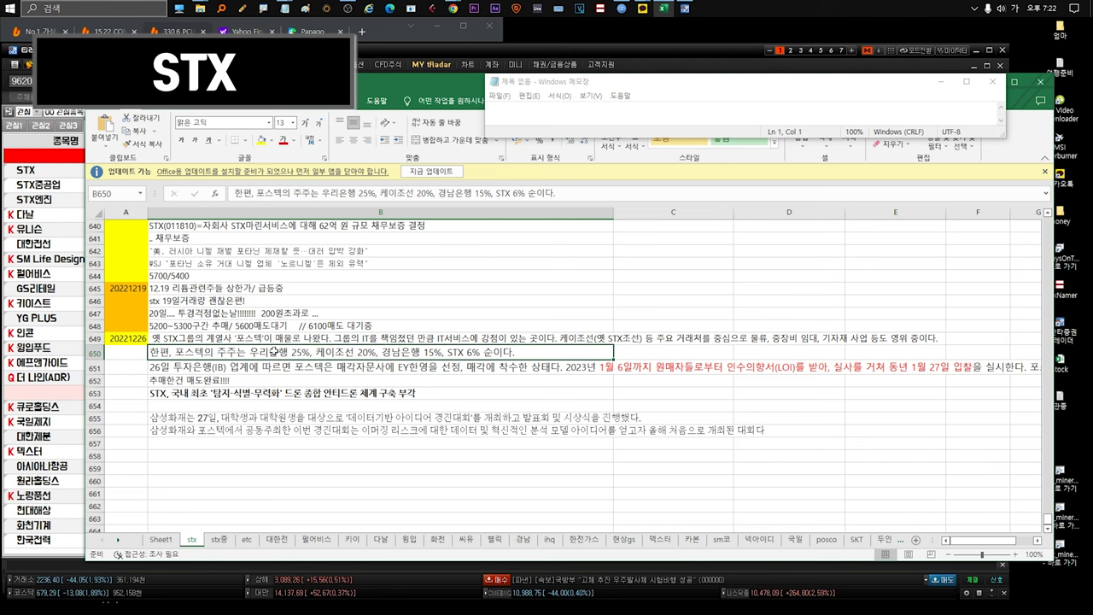
left_click_drag(250, 352, 314, 352)
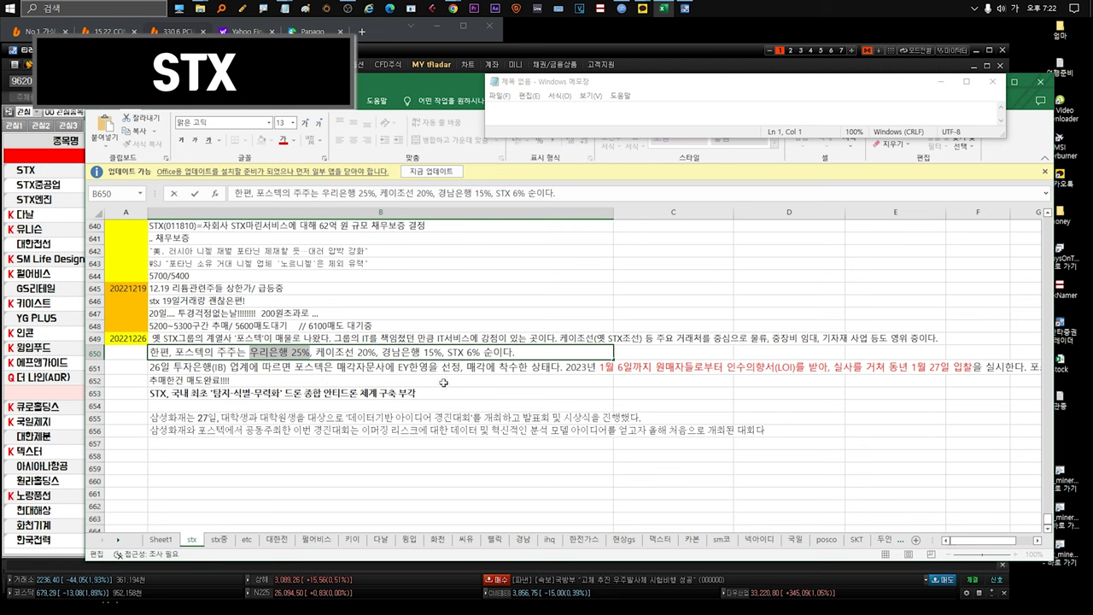
Reread the 포스텍 bidding dates in cell B651, and read the sell note in cell B652 and the anti-drone headline in cell B653
left_click(602, 369)
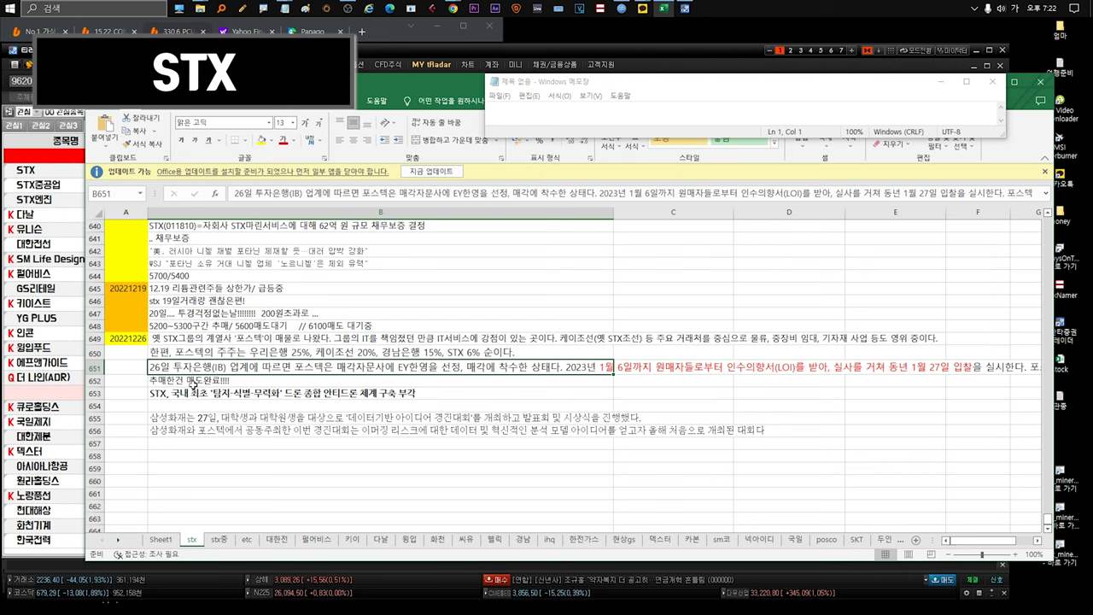
left_click(195, 386)
left_click(201, 395)
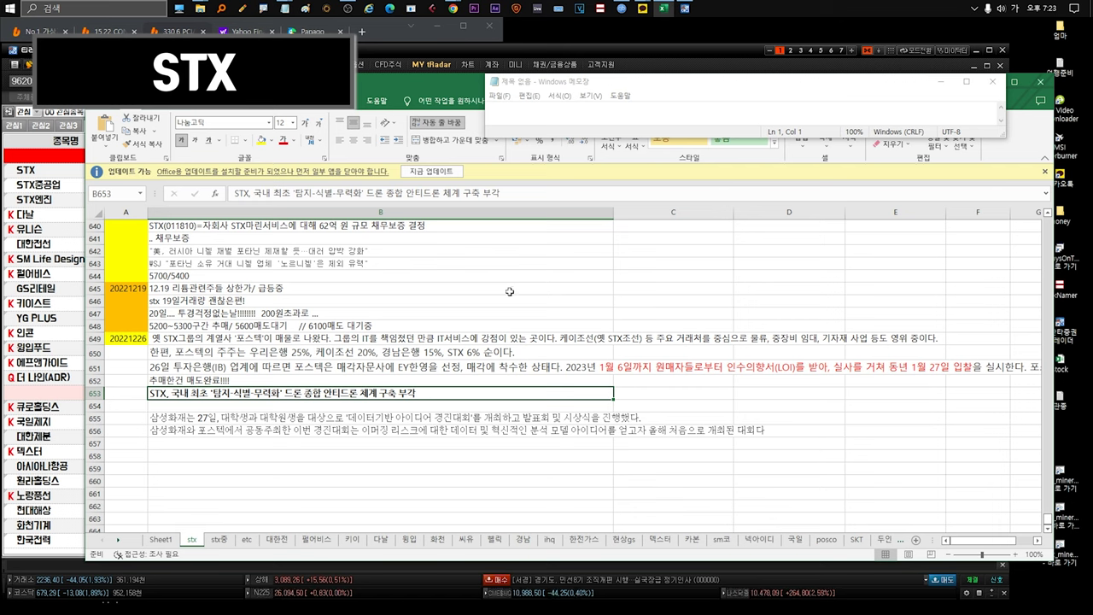
Reread the anti-drone headline in cell B653, highlighting its opening part, and check the buy and sell price plan in cell B648
double_click(202, 394)
left_click_drag(249, 394, 137, 392)
left_click(271, 326)
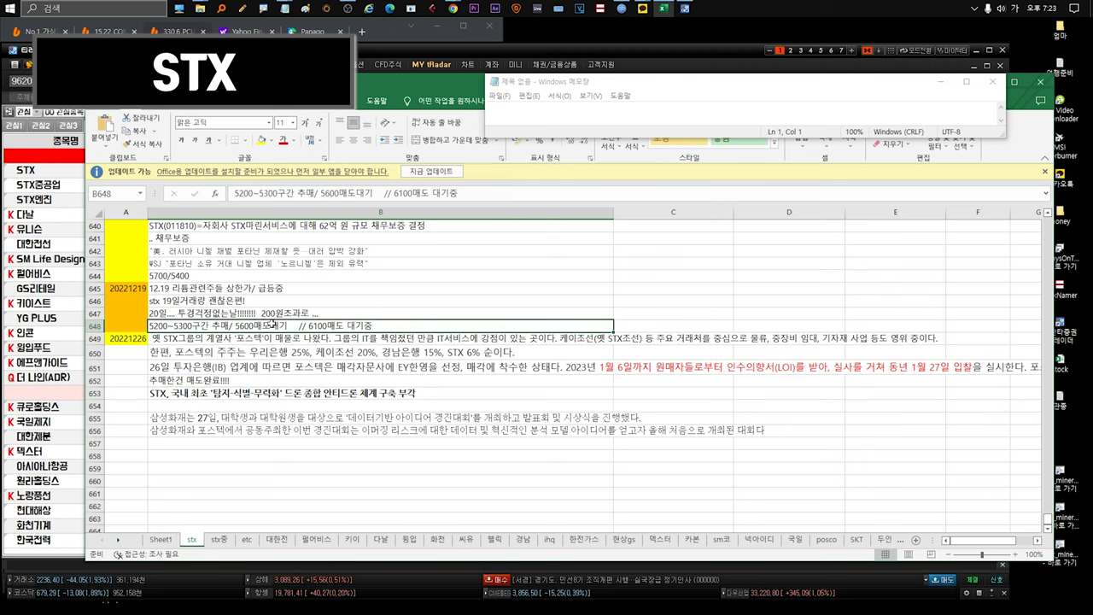
Reread the sell note in cell B652, and check STX's current quote in the trading program's watchlist before returning to the workbook
left_click(216, 382)
double_click(237, 382)
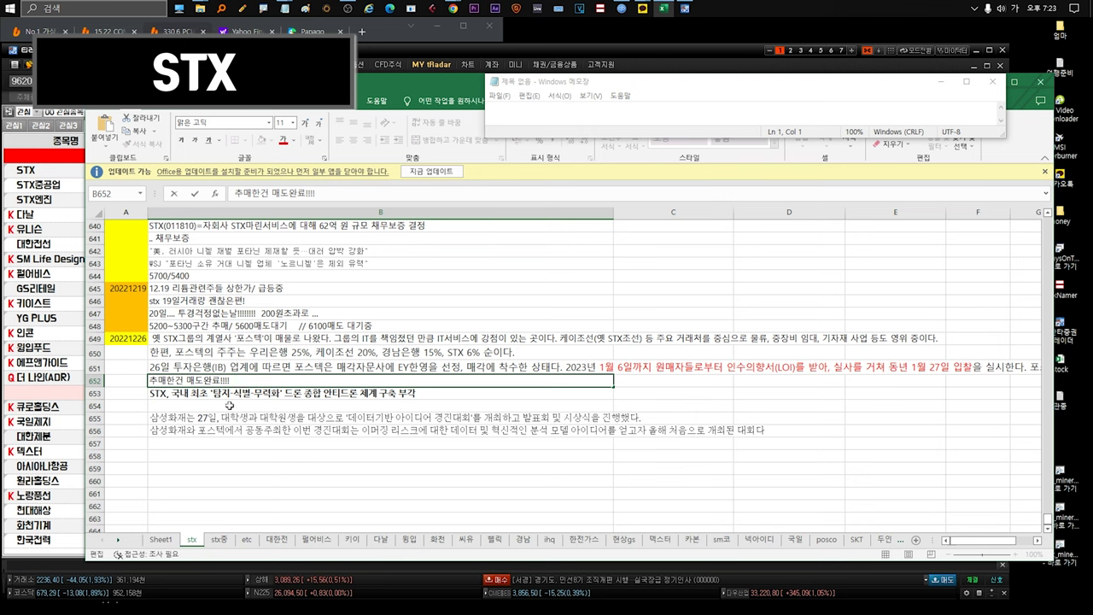
key("Return")
left_click(225, 455)
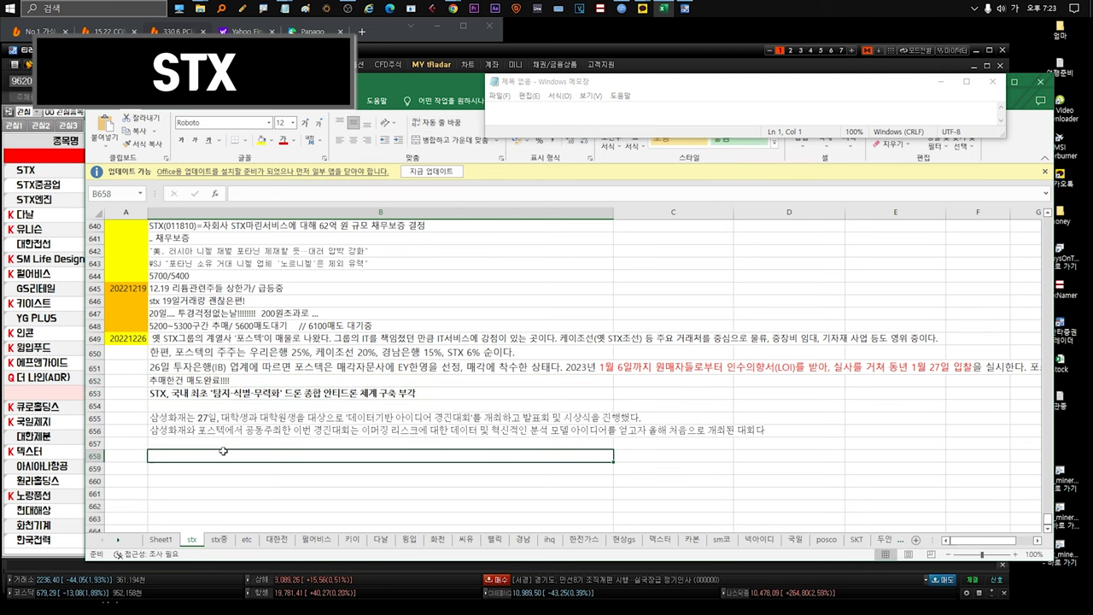
left_click(54, 175)
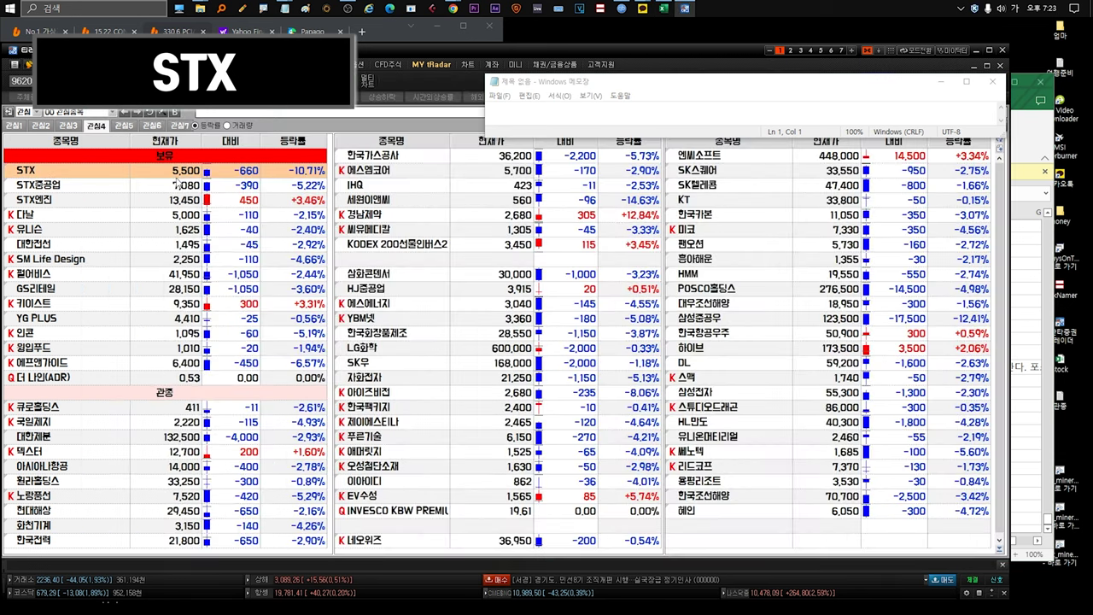
left_click(1019, 146)
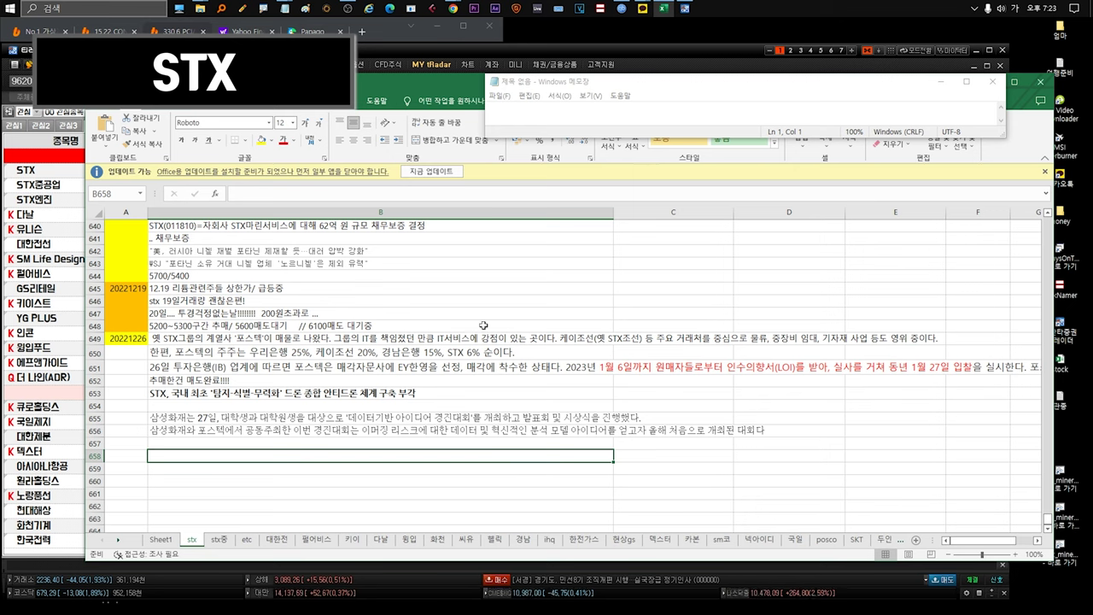
Read the 삼성화재 data-idea contest entries in cells B655 and B656, highlighting 포스텍 and the contest description in B656
left_click(379, 421)
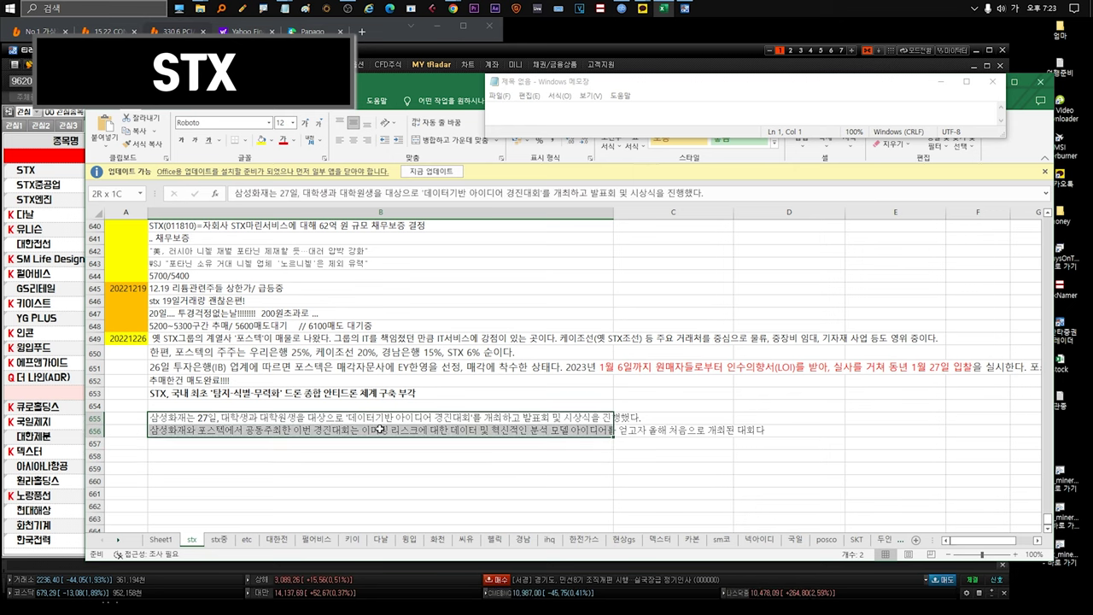
double_click(256, 421)
left_click(239, 429)
double_click(234, 430)
left_click_drag(228, 431, 196, 431)
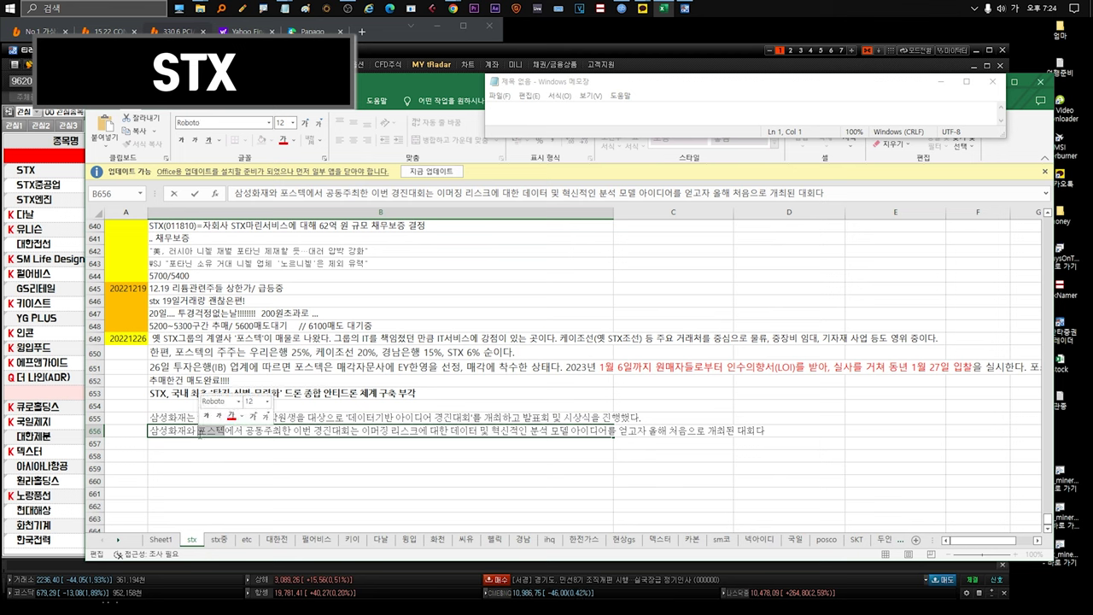
left_click_drag(314, 431, 770, 434)
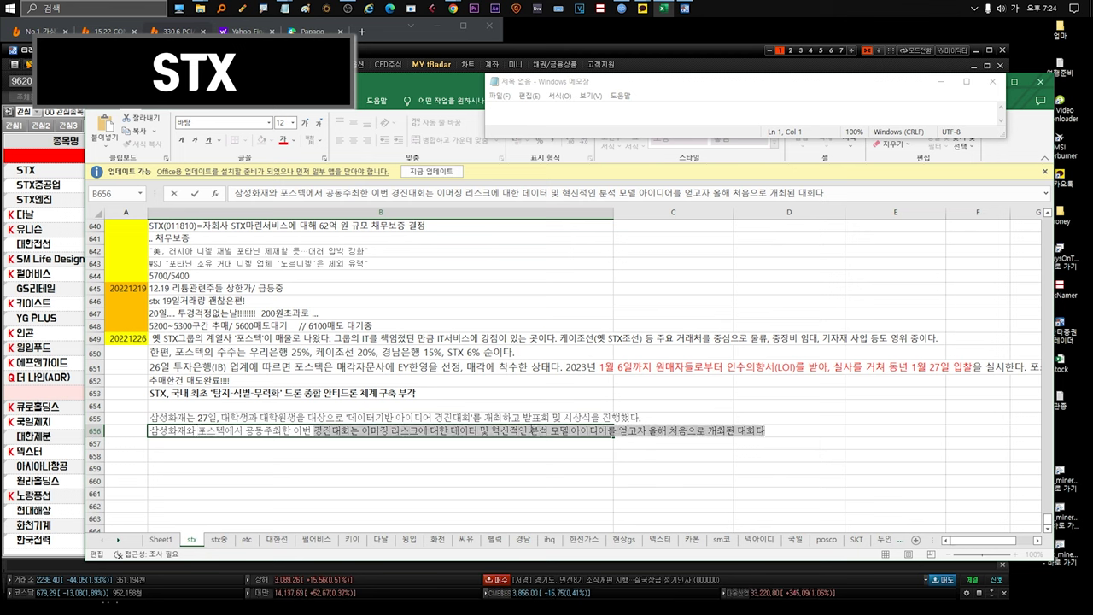
Reread the contest entries and highlight 포스텍 in cell B656 once more, leaving the cell unedited
left_click(499, 423)
left_click(388, 432)
scroll(385, 427, "down", 1)
left_click(202, 376)
left_click(194, 392)
double_click(218, 393)
left_click_drag(225, 393, 198, 394)
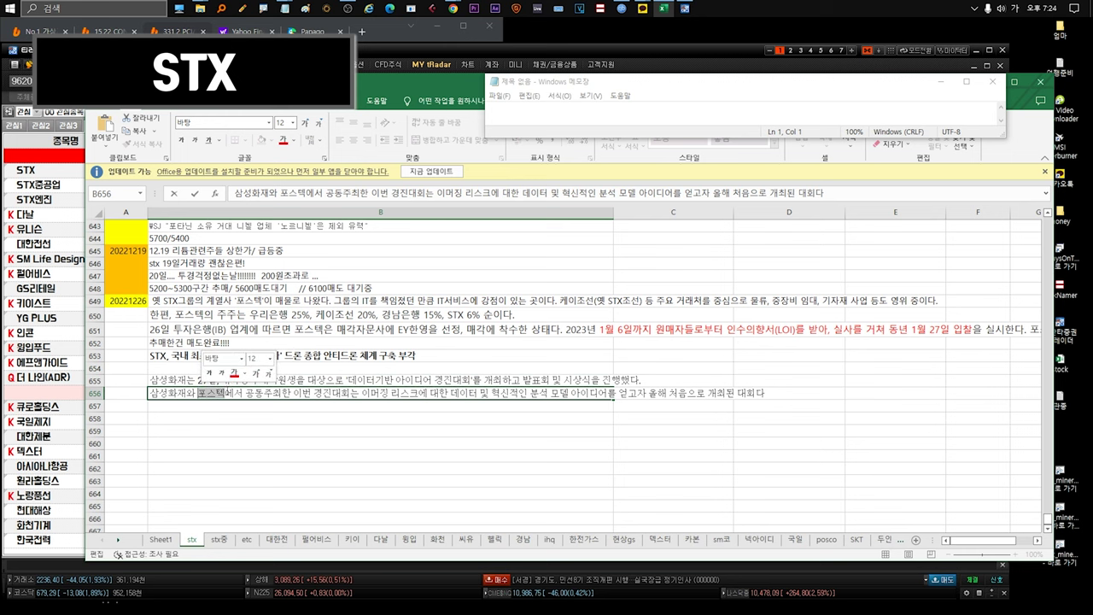
key("Escape")
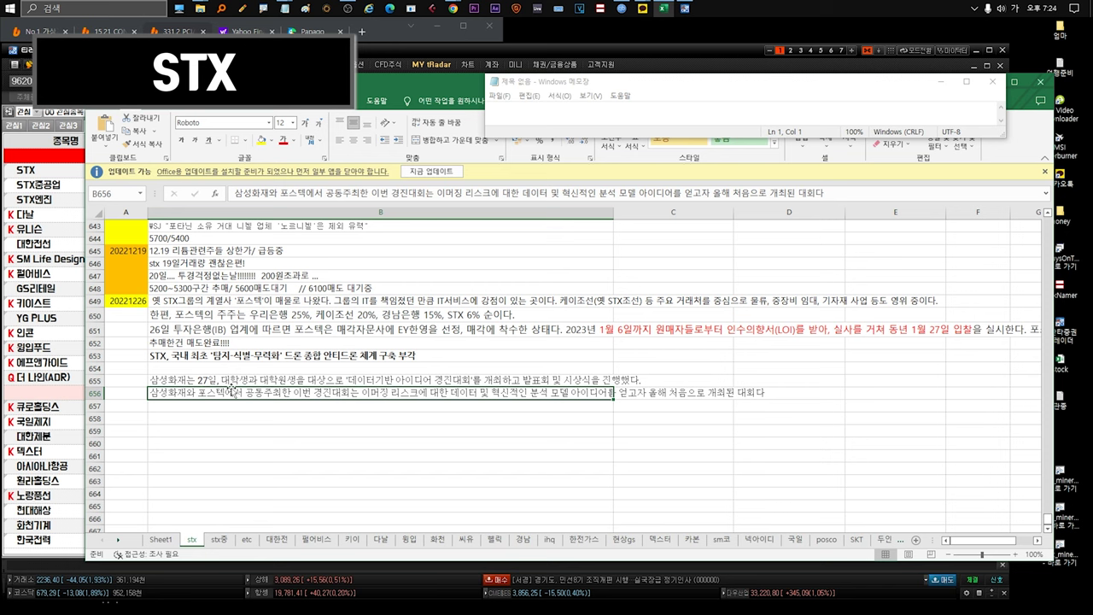
Switch to the trading program, open the STX chart from the watchlist and examine the latest candles
left_click(45, 175)
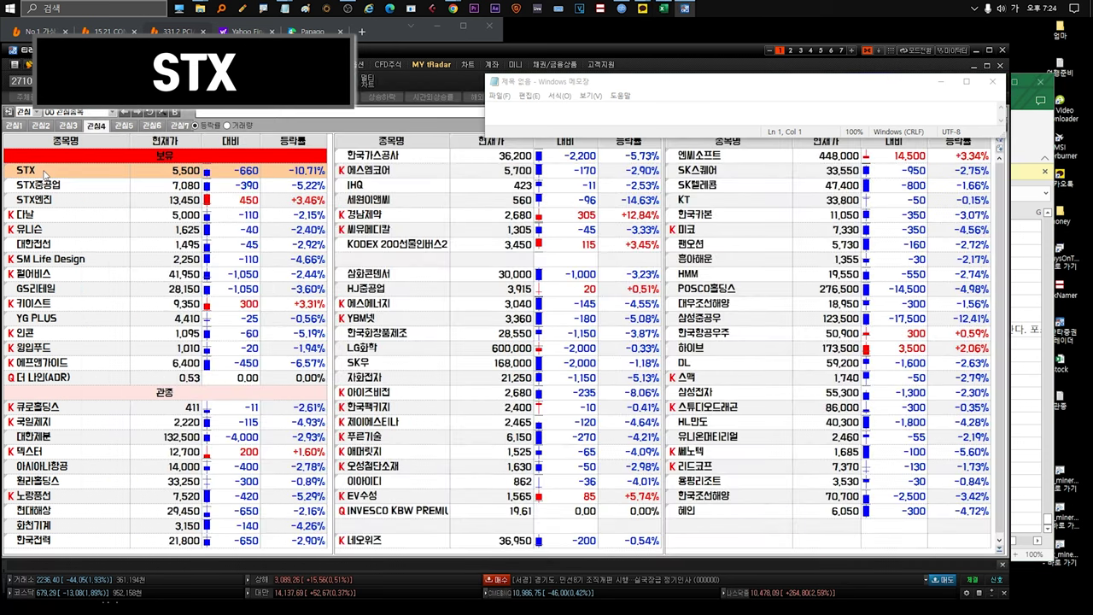
double_click(45, 175)
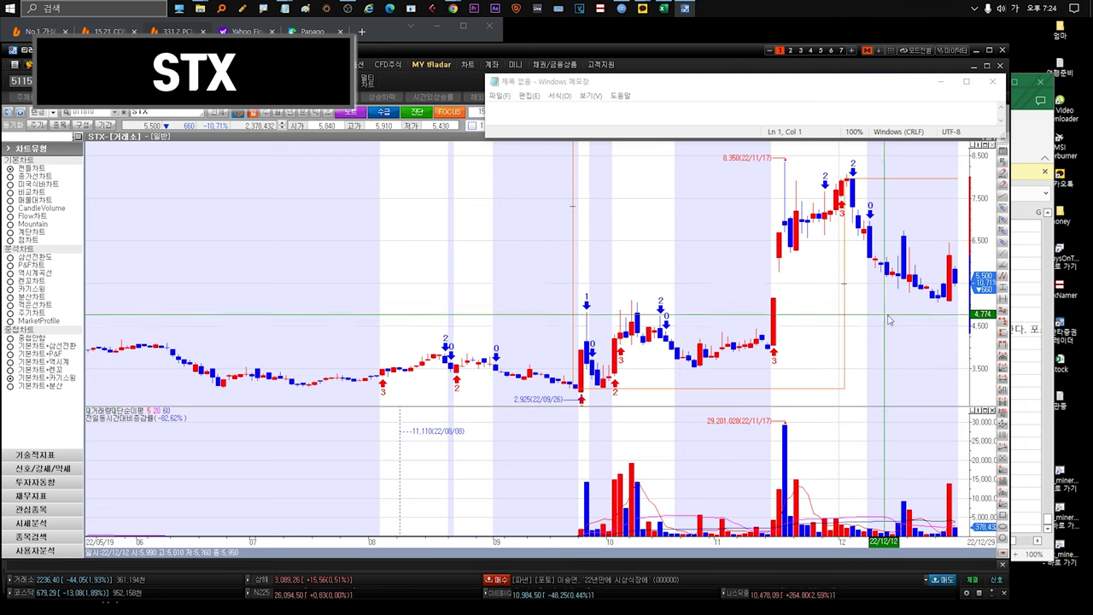
mouse_move(958, 309)
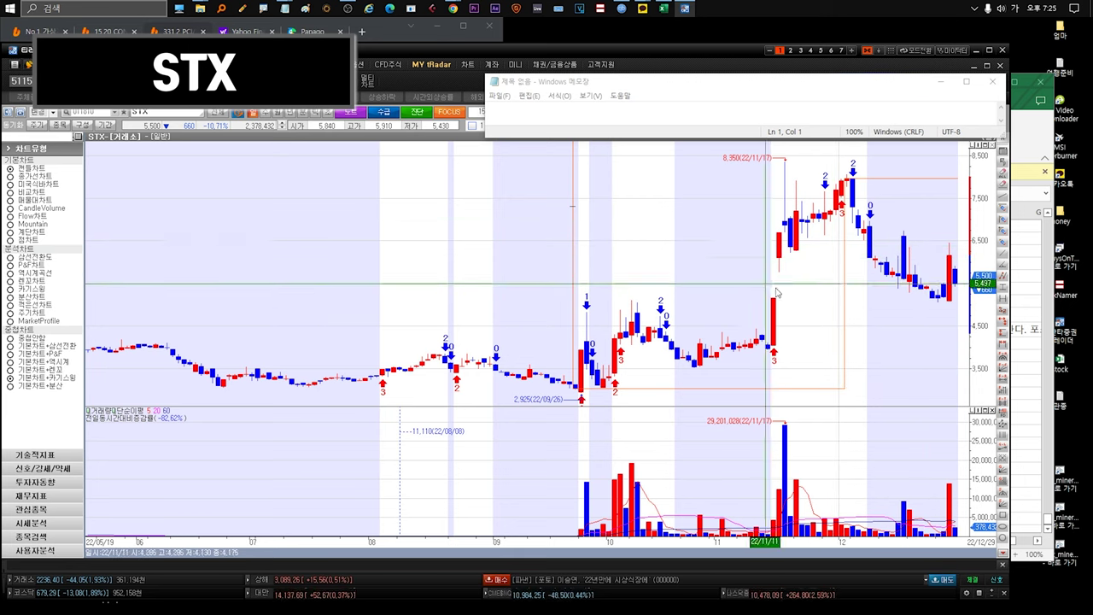
Return to the workbook and highlight the latter part of the anti-drone headline in cell B653, leaving the text unedited
key("alt+Tab")
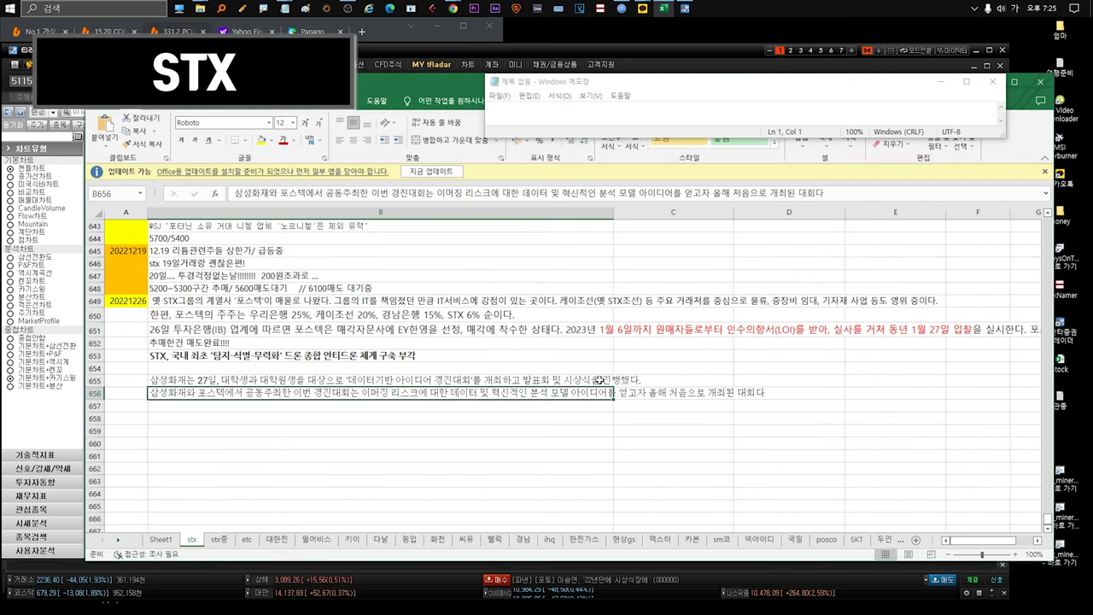
double_click(306, 363)
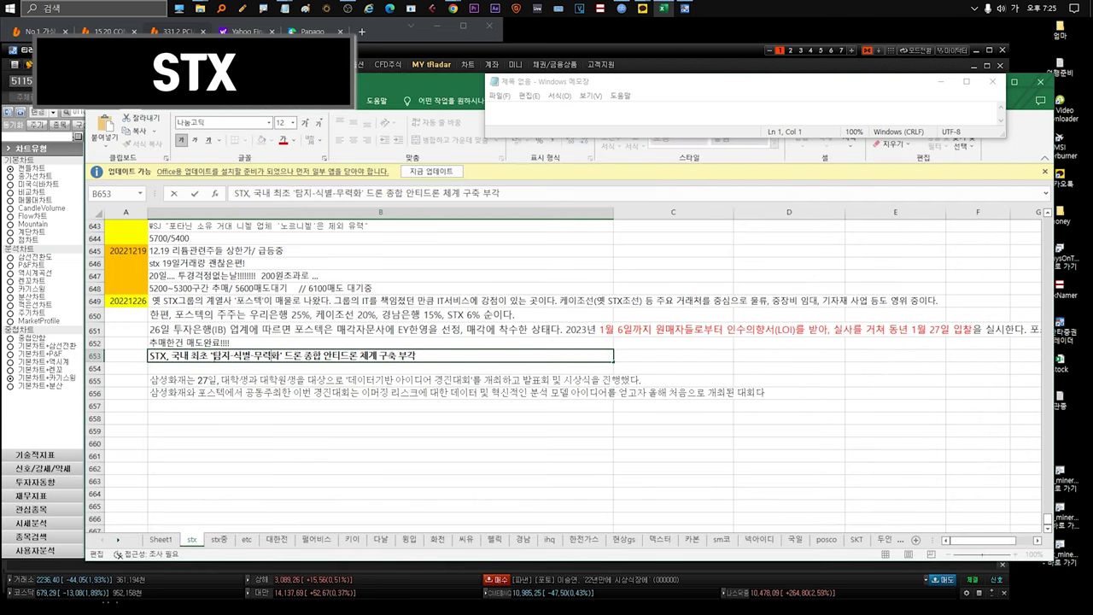
left_click_drag(272, 357, 419, 357)
left_click(425, 357)
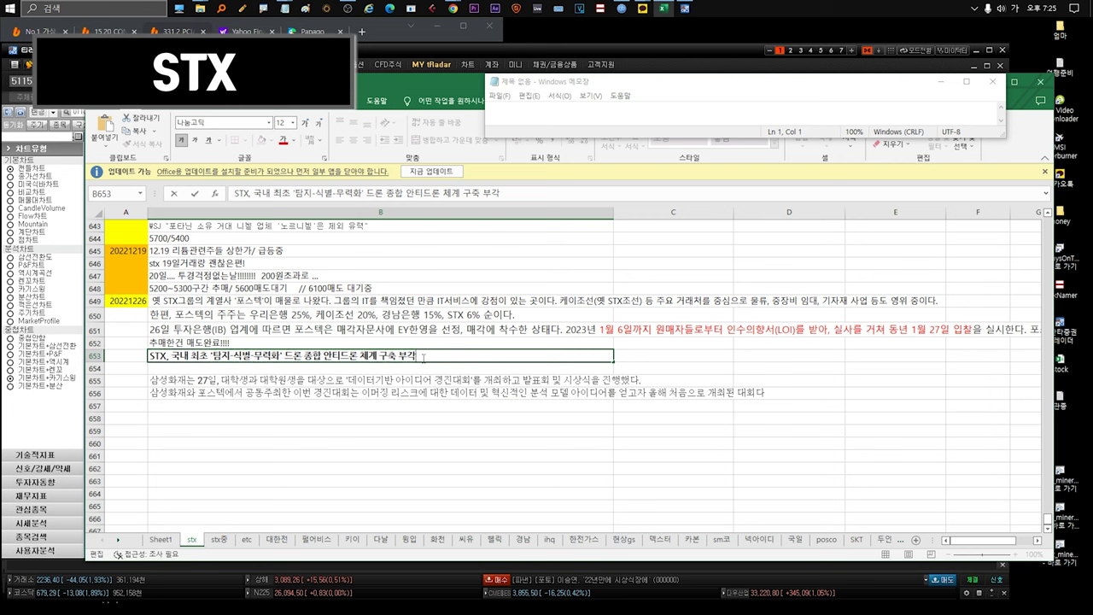
key("Return")
left_click(272, 355)
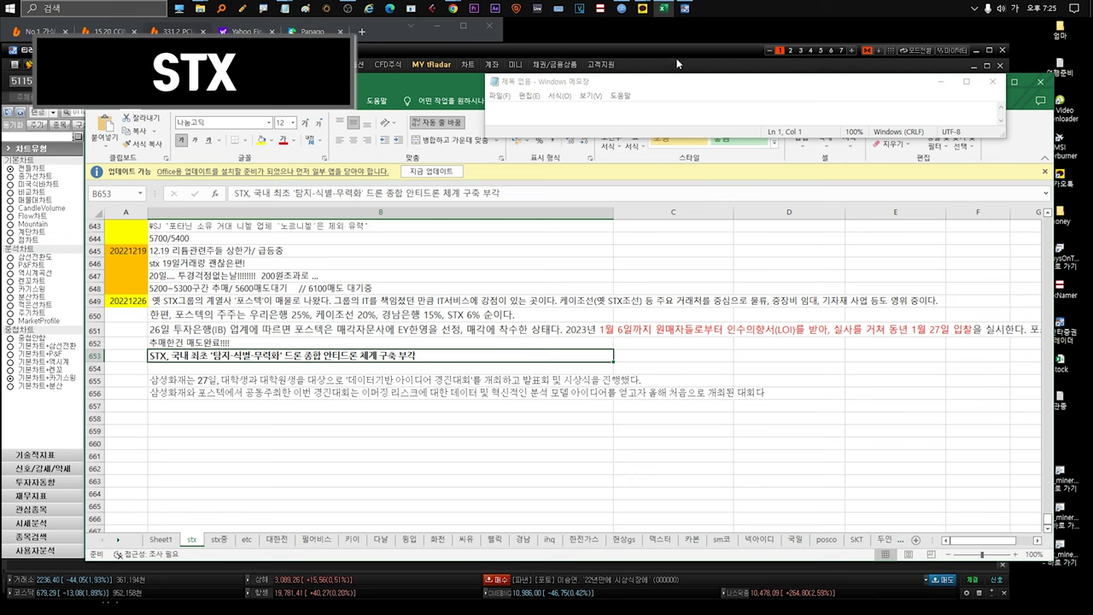
Highlight the full anti-drone headline in cell B653 and review the entries around it without changing them
left_click(338, 363)
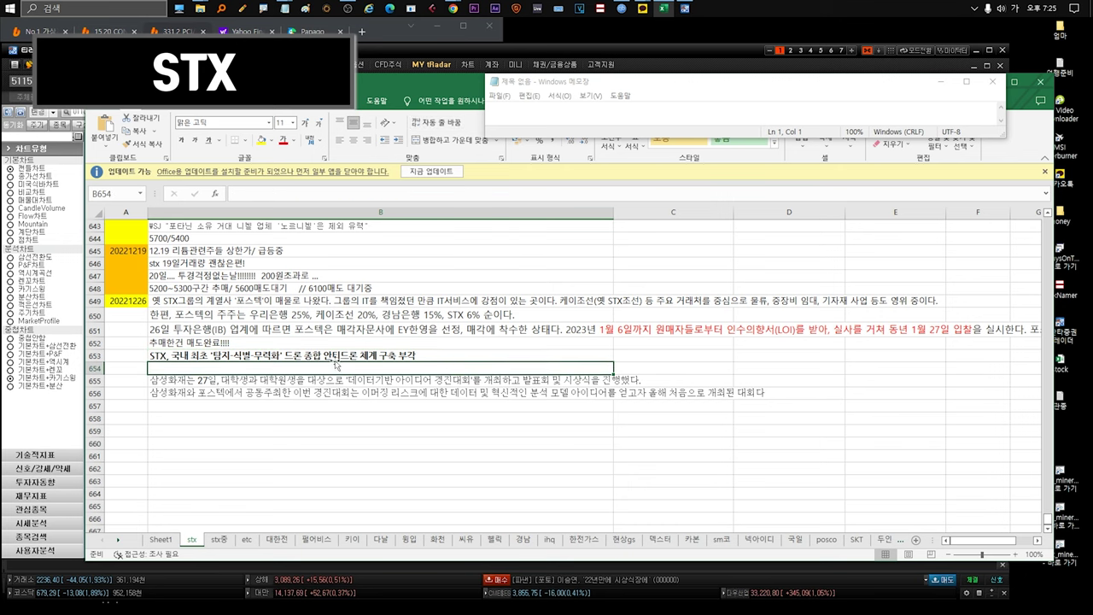
key("Up")
key("F2")
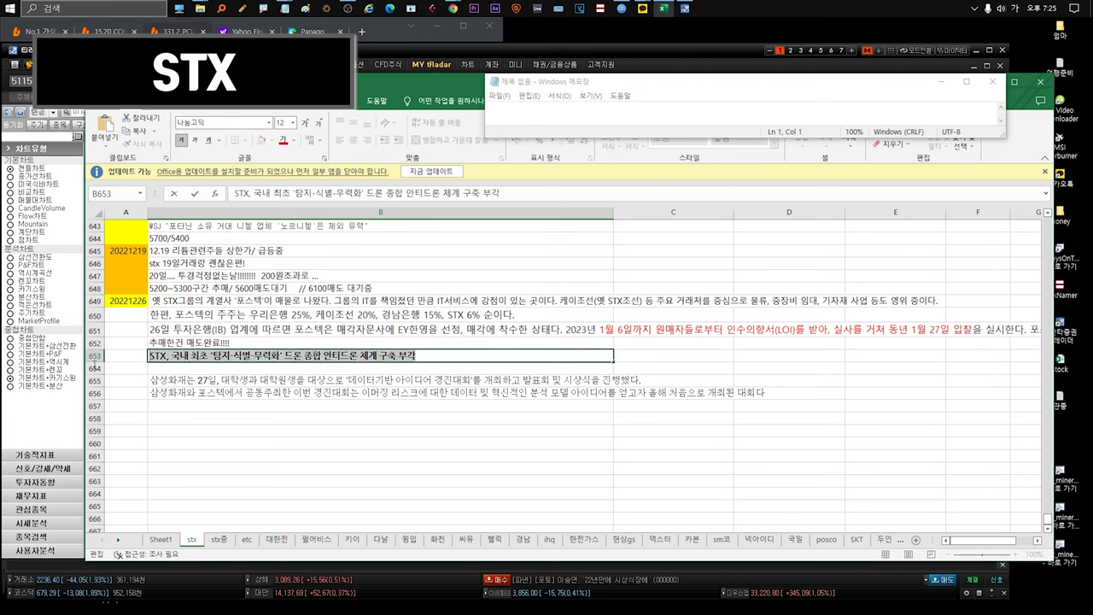
key("Escape")
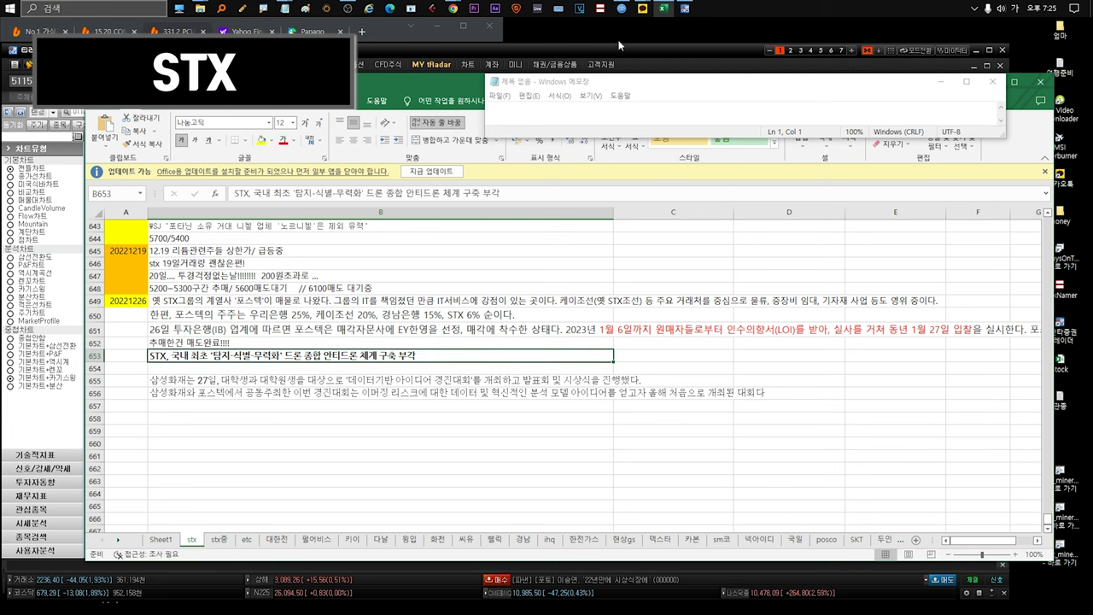
scroll(316, 355, "up", 2)
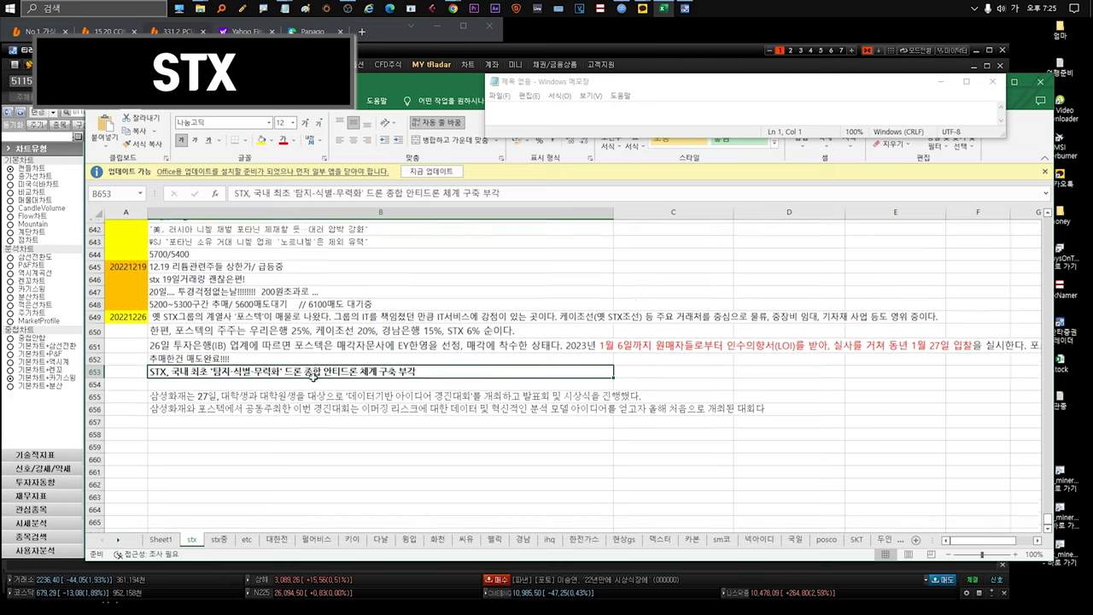
scroll(301, 366, "down", 2)
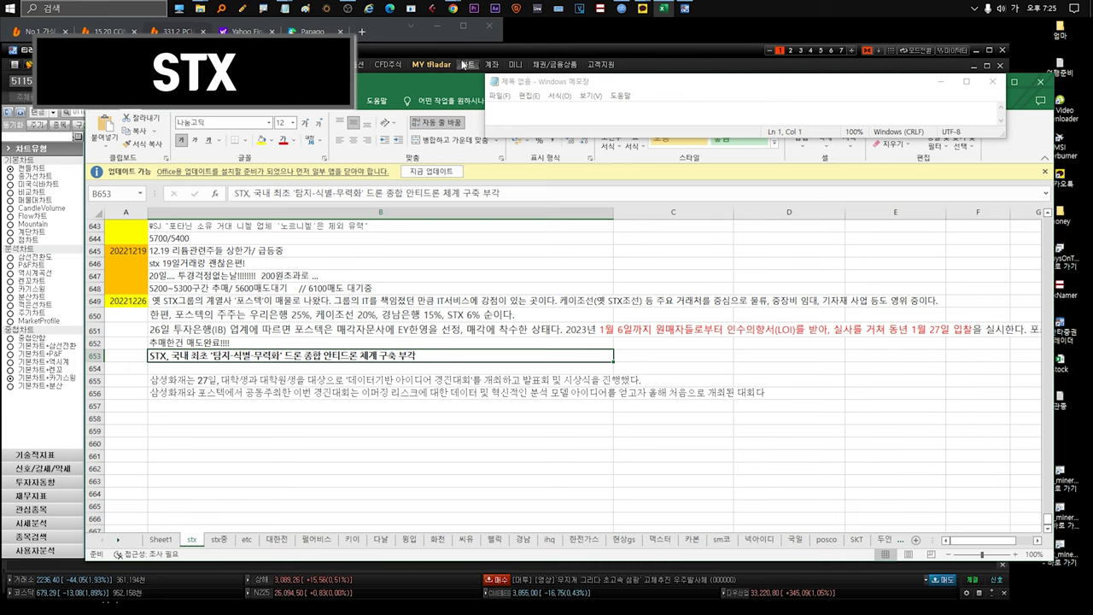
Bring back the STX chart and examine its September low, November peak, December candles and volume, plus the long-term trend since 2014
left_click(461, 65)
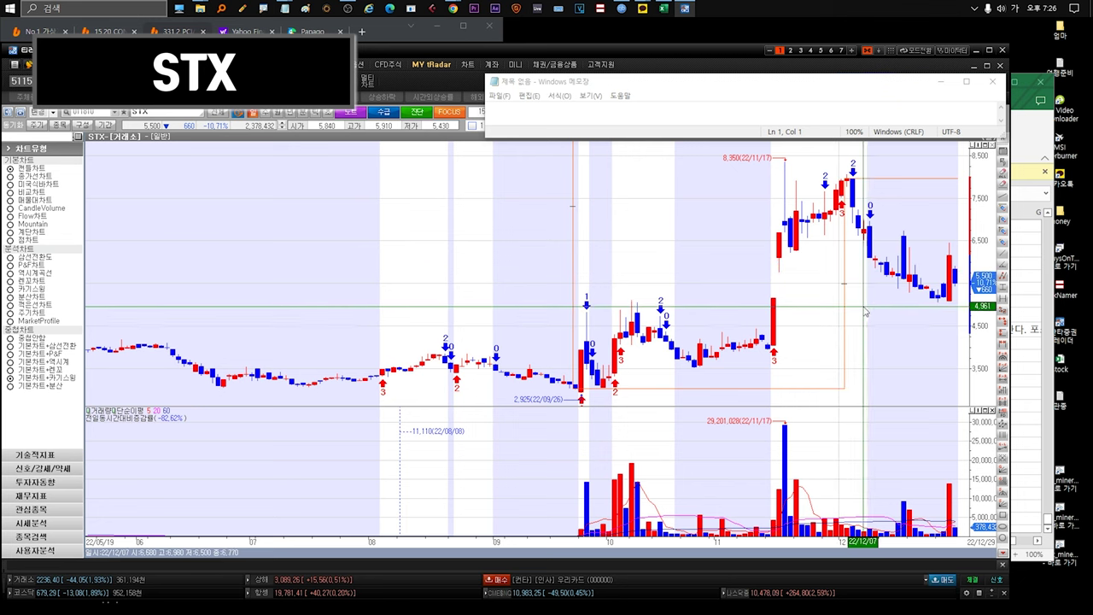
mouse_move(955, 263)
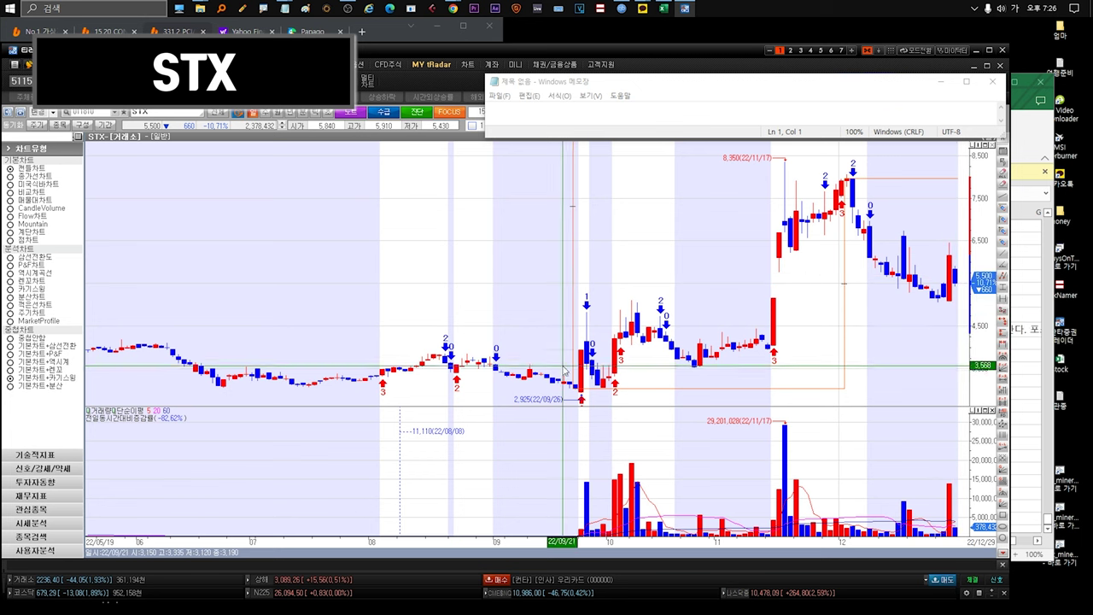
mouse_move(964, 282)
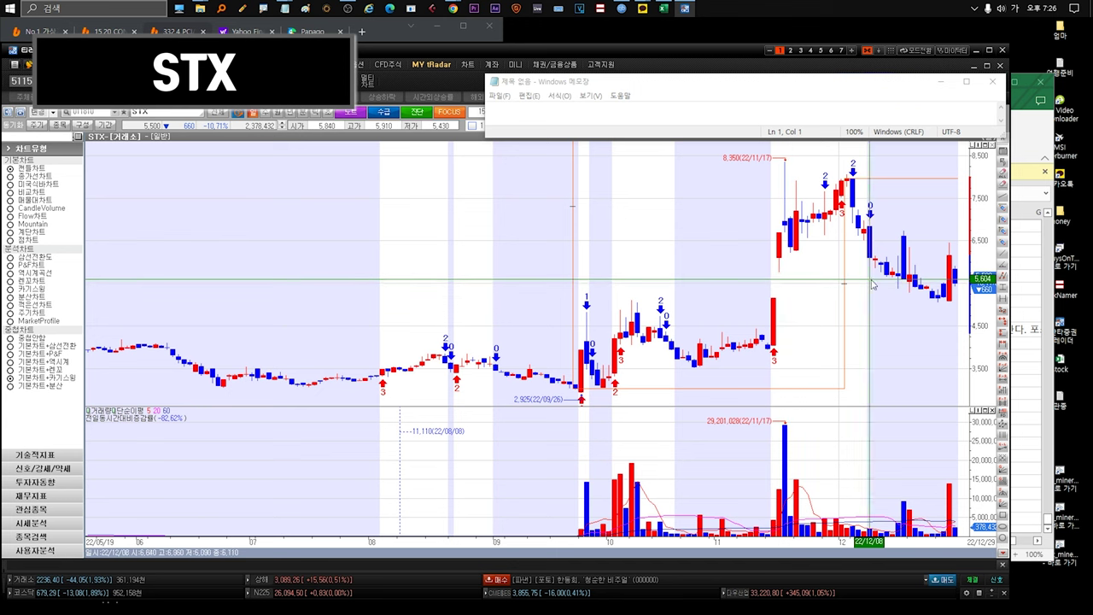
mouse_move(904, 281)
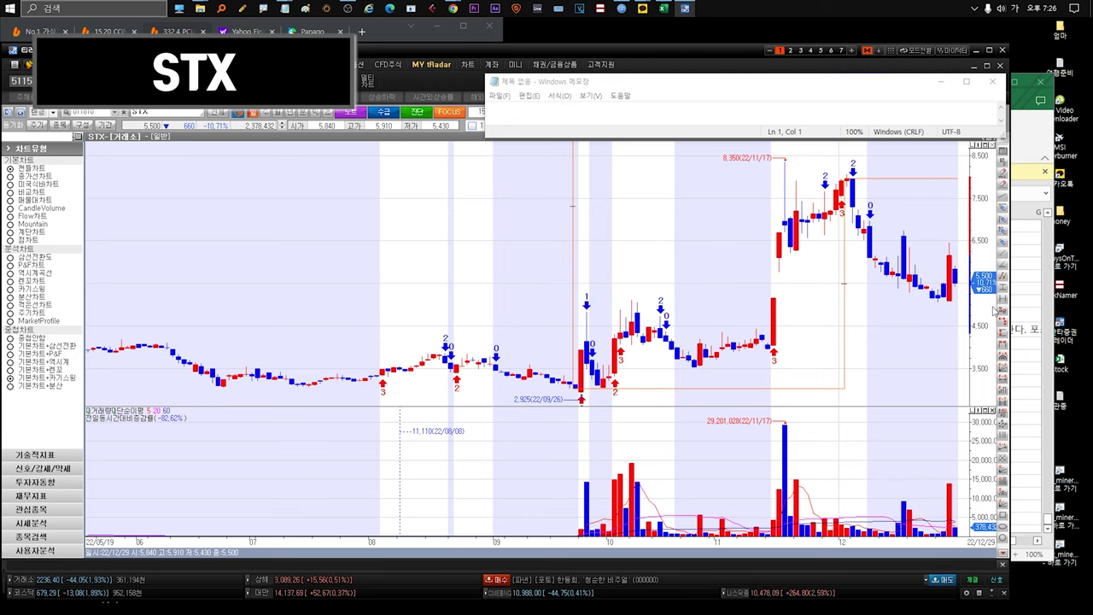
mouse_move(954, 513)
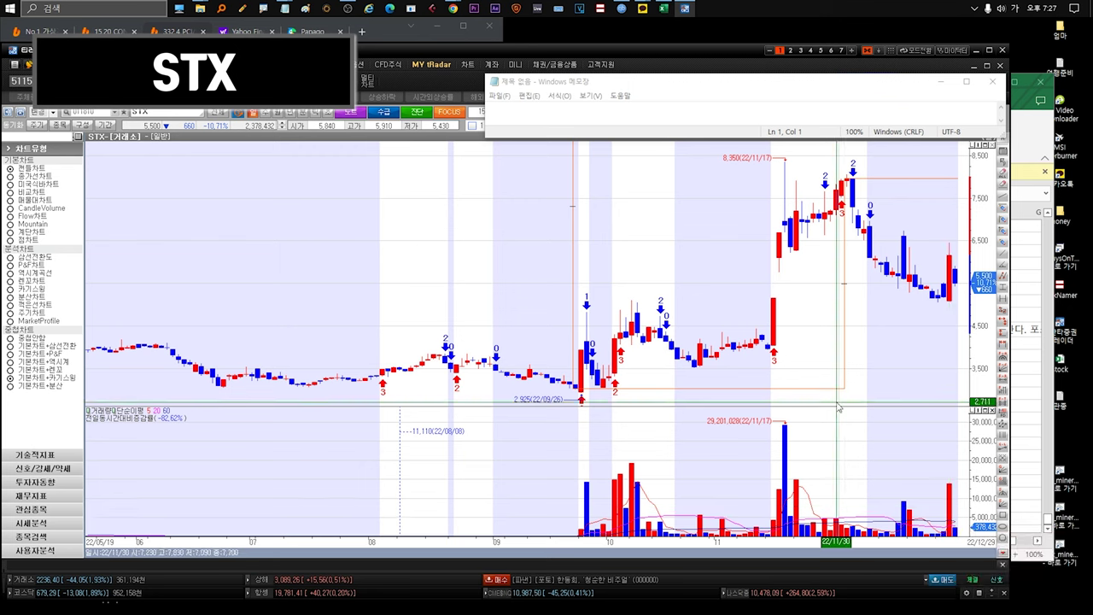
mouse_move(584, 395)
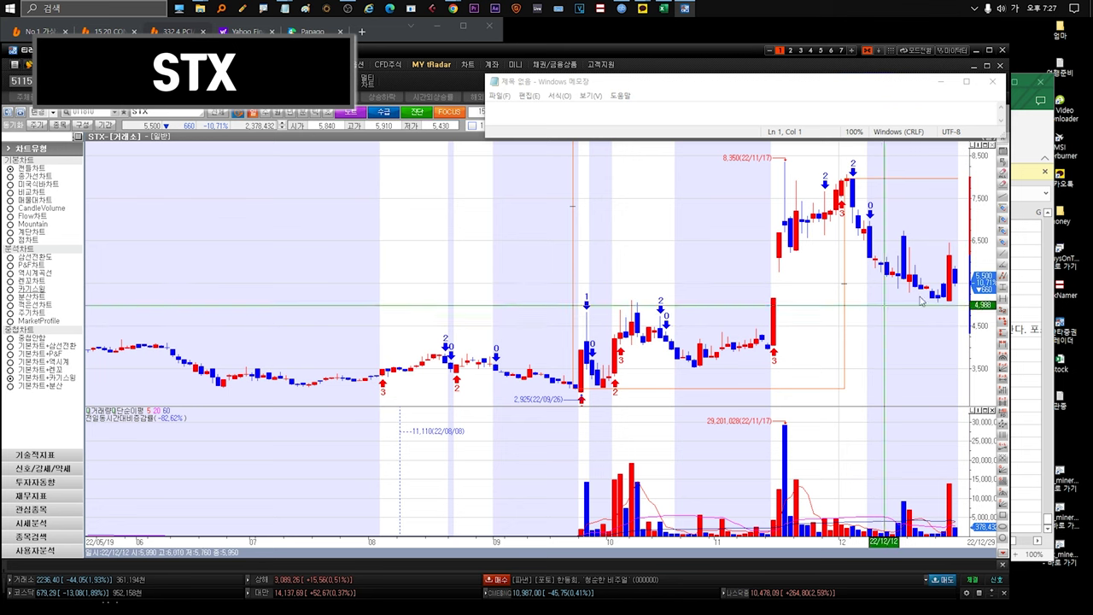
mouse_move(906, 553)
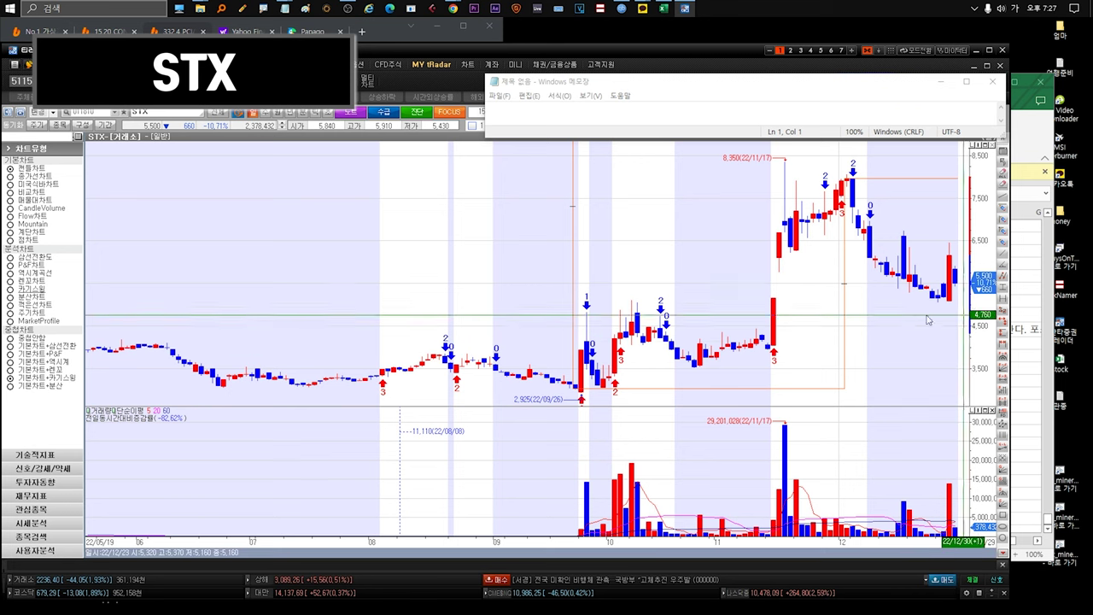
scroll(371, 215, "down", 5)
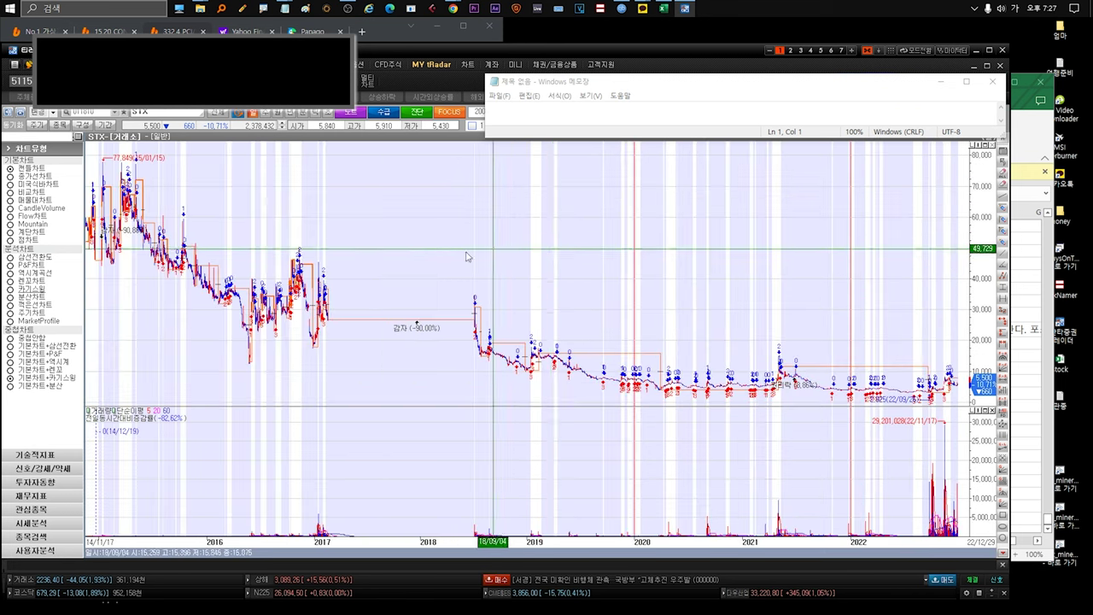
Select STX중공업 in the trading program's watchlist, and switch to the workbook's stx중 sheet
key("ctrl+Tab")
left_click(163, 186)
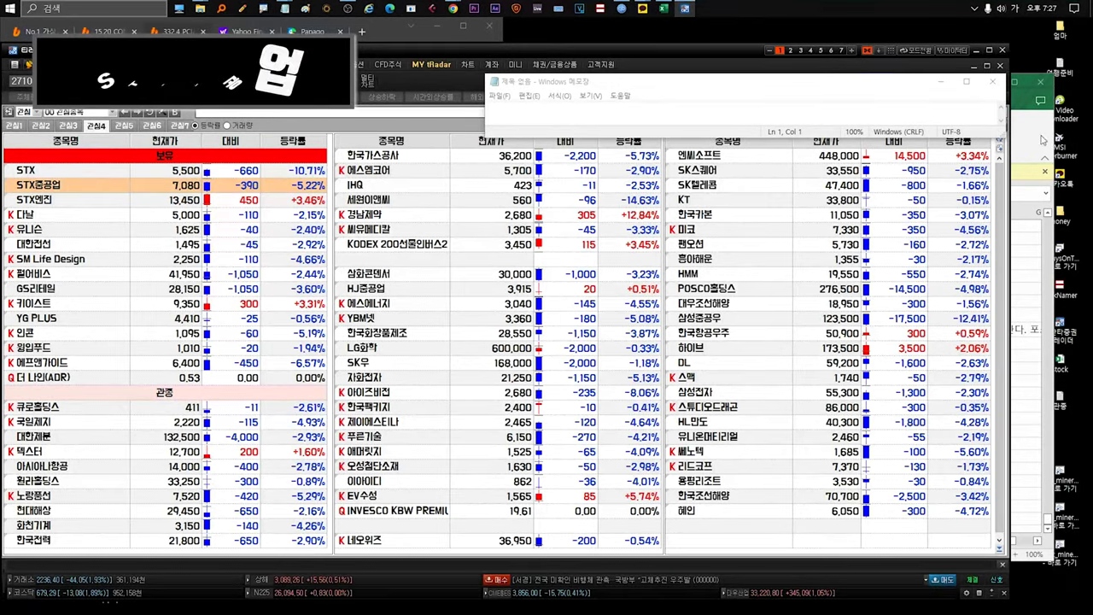
key("alt+Tab")
key("ctrl+Page_Down")
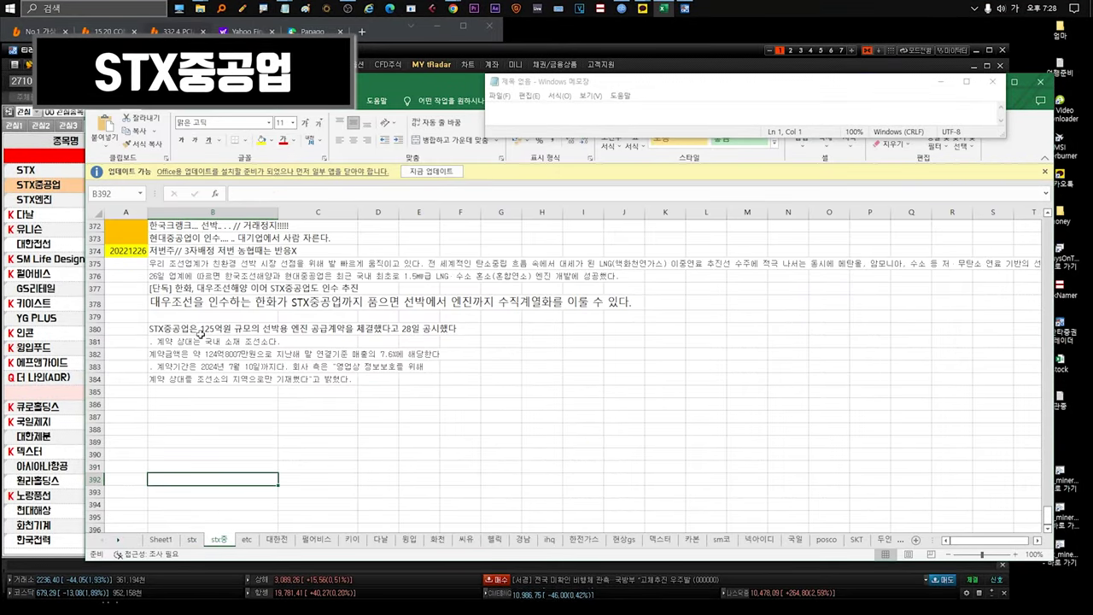
Highlight the full 20221226 note about the third-party allotment in cell B374, leaving the text unedited
double_click(219, 291)
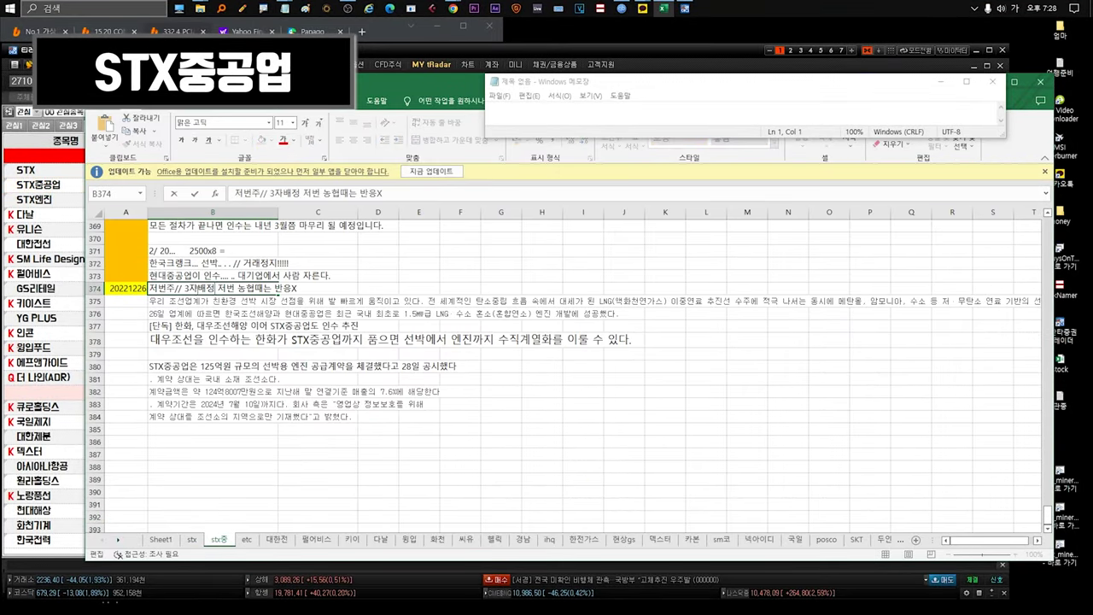
key("Escape")
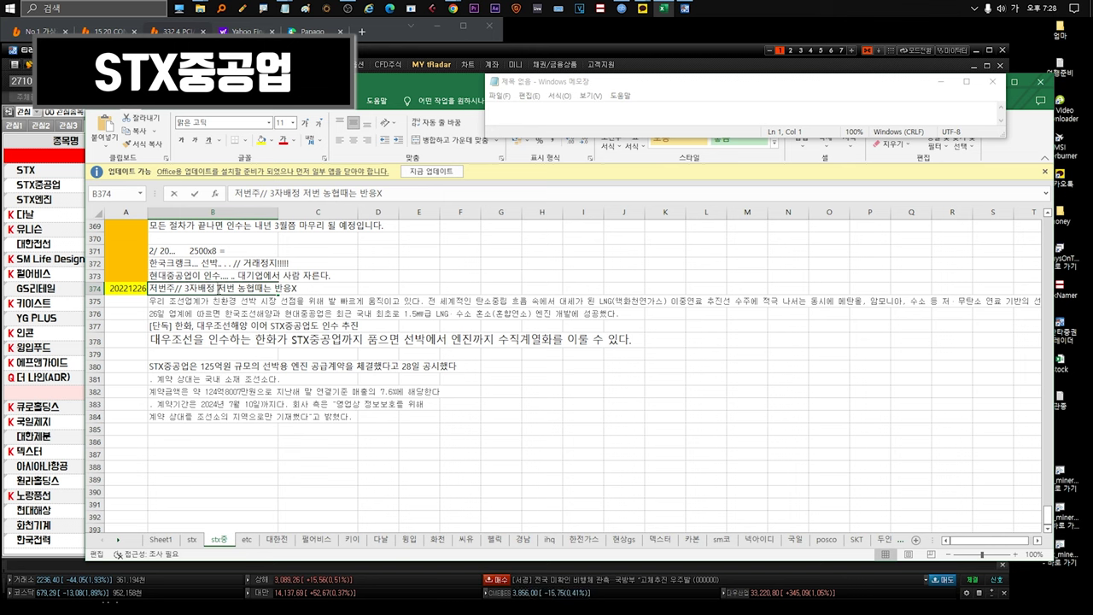
left_click_drag(237, 288, 257, 288)
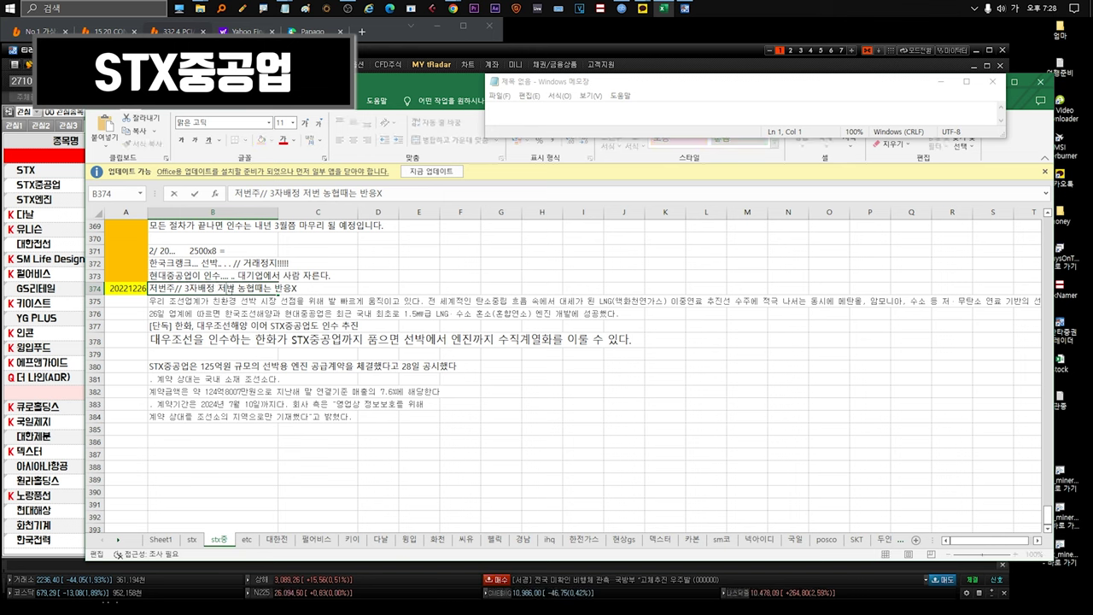
left_click(223, 288)
left_click_drag(300, 290, 150, 289)
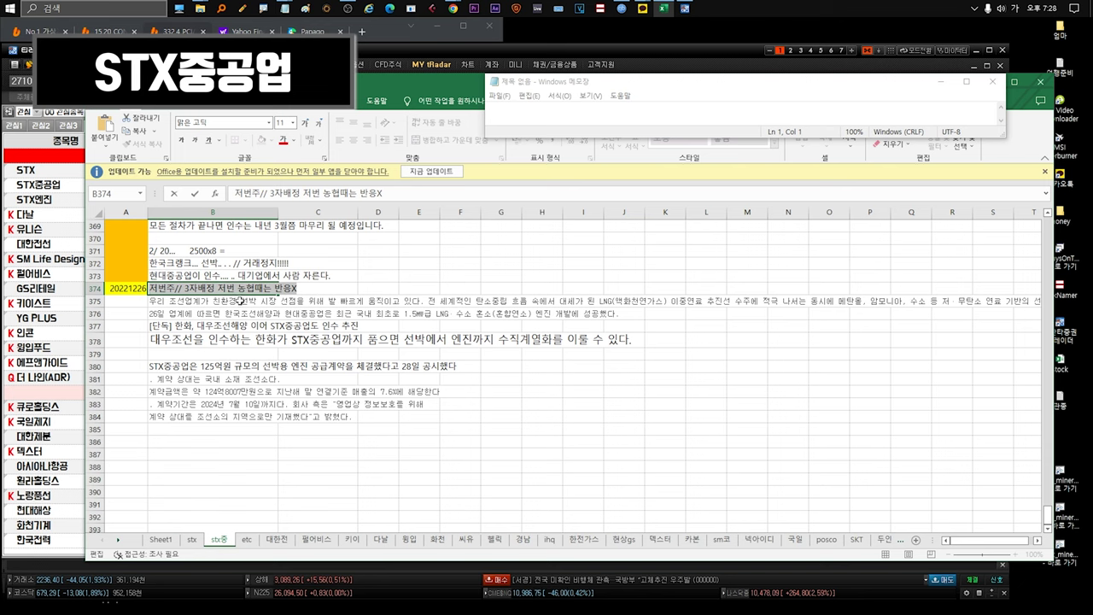
Go through the eco-friendly ship entry in B375 and highlight the 한국조선해양 and 현대중공업 engine development text in B376
key("Down")
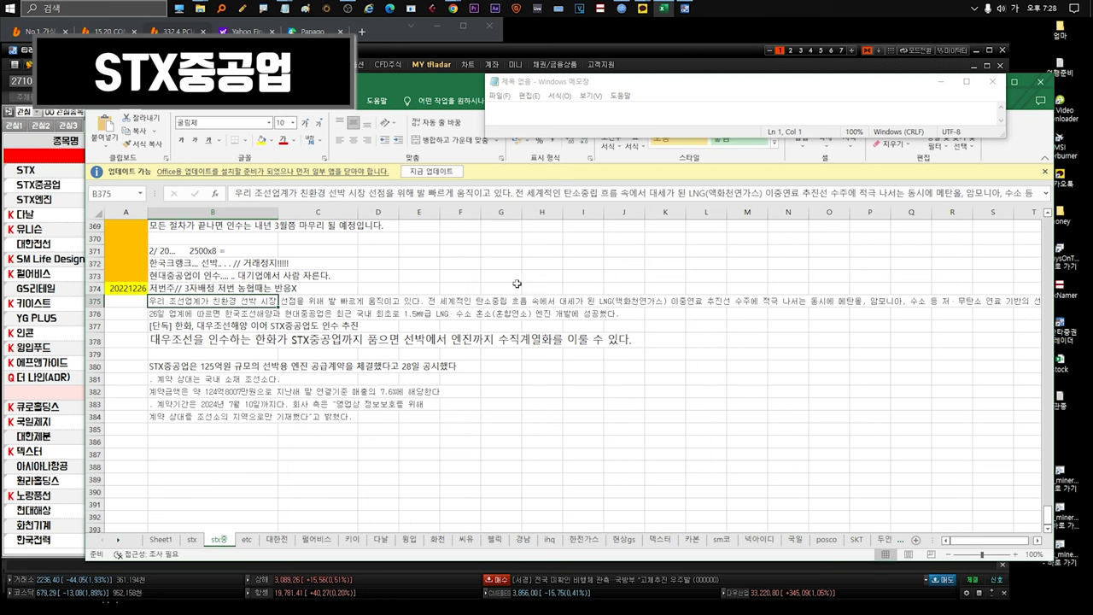
key("Down")
key("Up")
double_click(268, 315)
left_click_drag(222, 313, 620, 313)
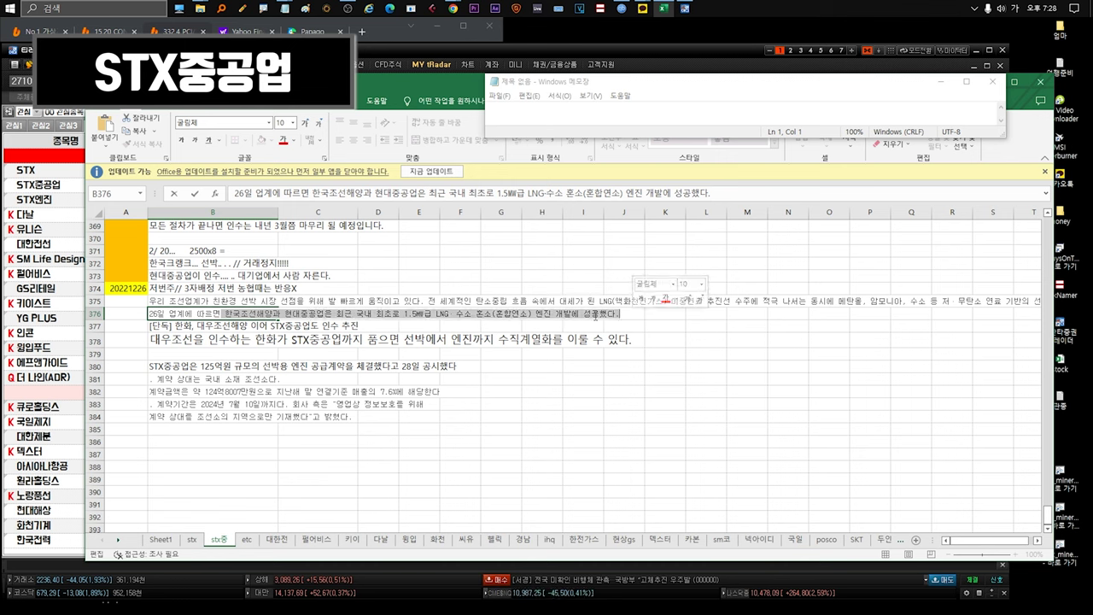
Highlight the headline on 한화 pursuing STX중공업 in cell B377 and leave the cell without changing it
left_click(175, 326)
double_click(175, 325)
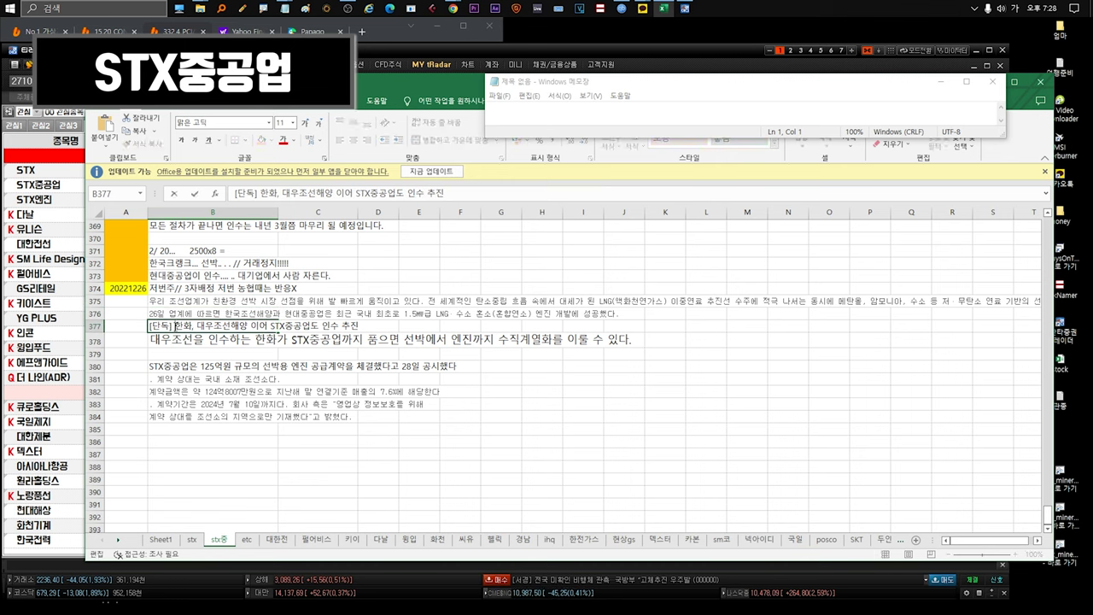
left_click_drag(175, 326, 366, 328)
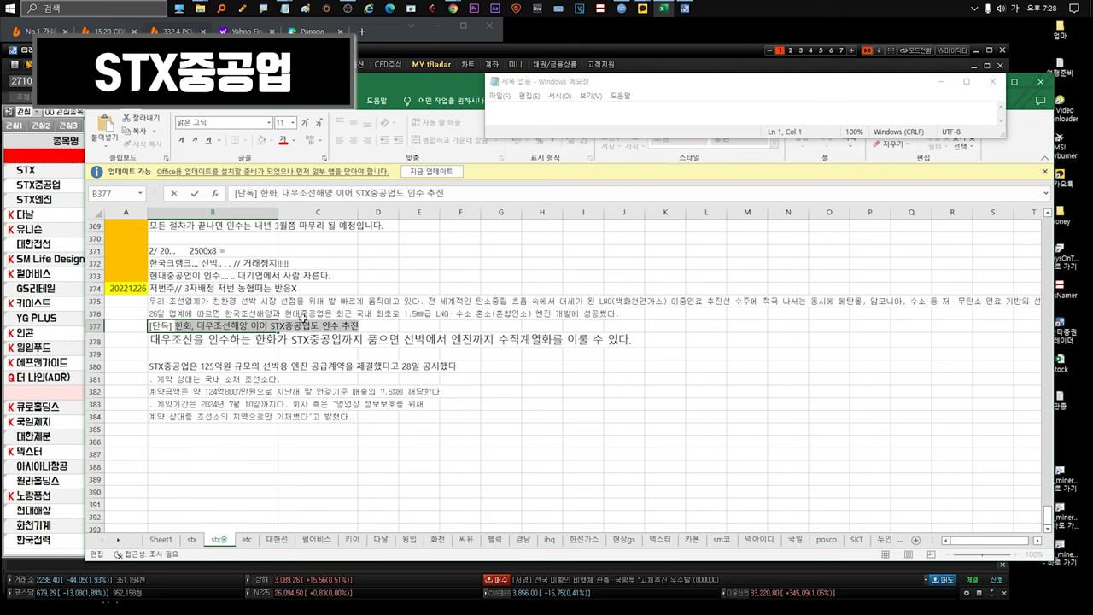
left_click(173, 325)
key("Escape")
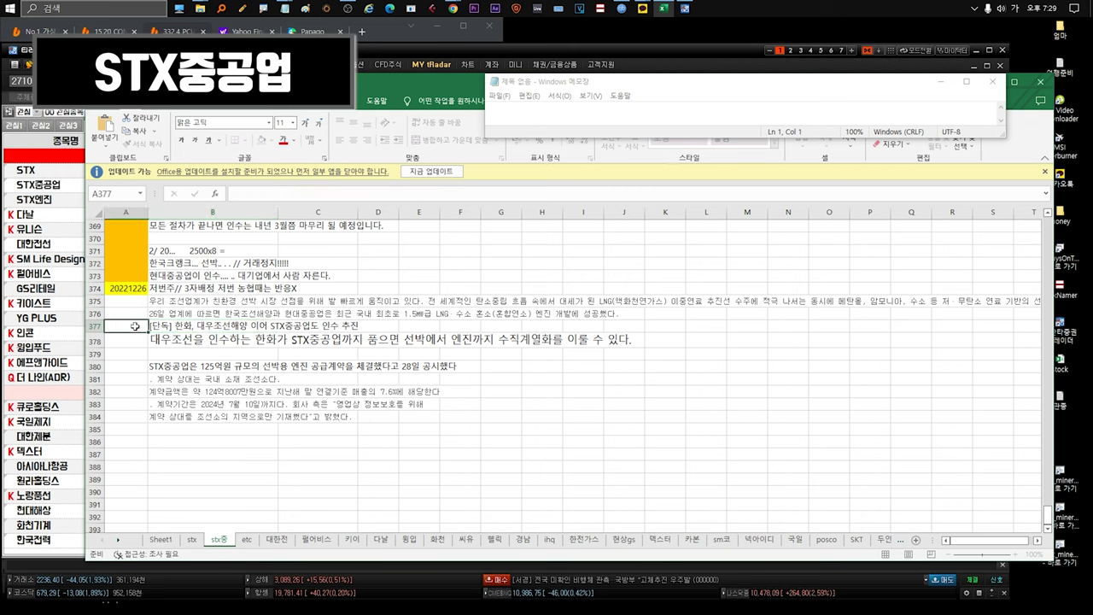
Review the entries in B376:B378, highlighting 한화 in B378 without editing it, and select A377:A378 beside the takeover news
left_click(240, 312)
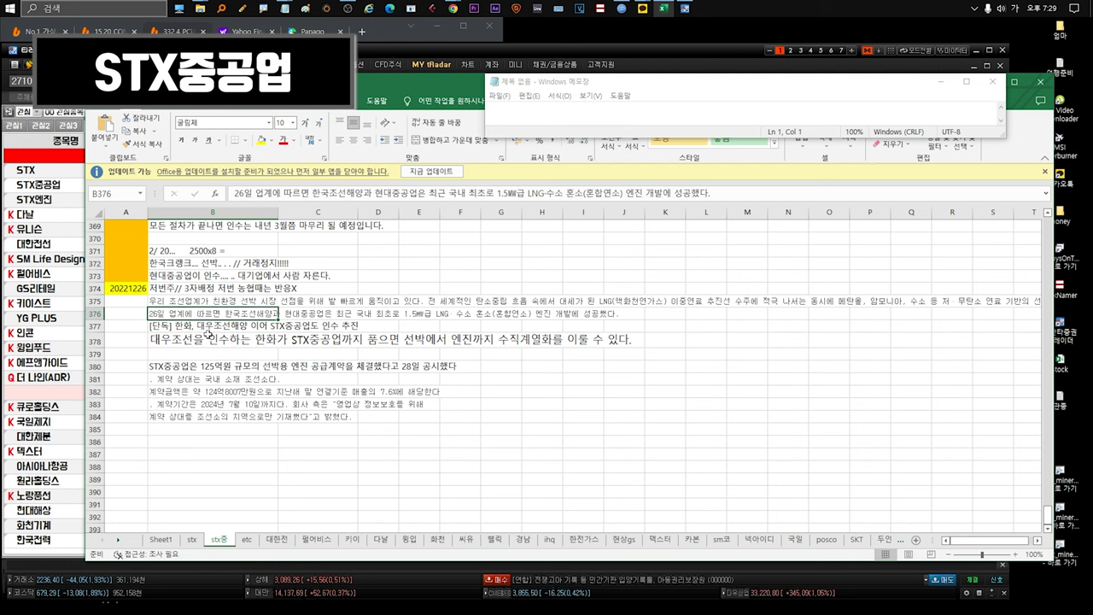
left_click(211, 330)
left_click(213, 340)
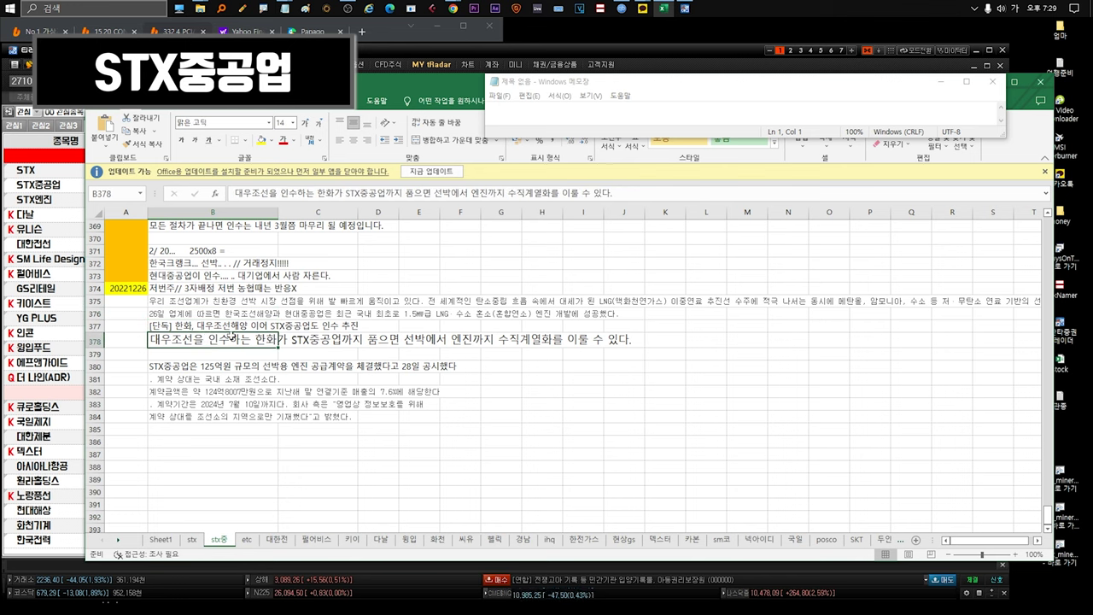
double_click(204, 337)
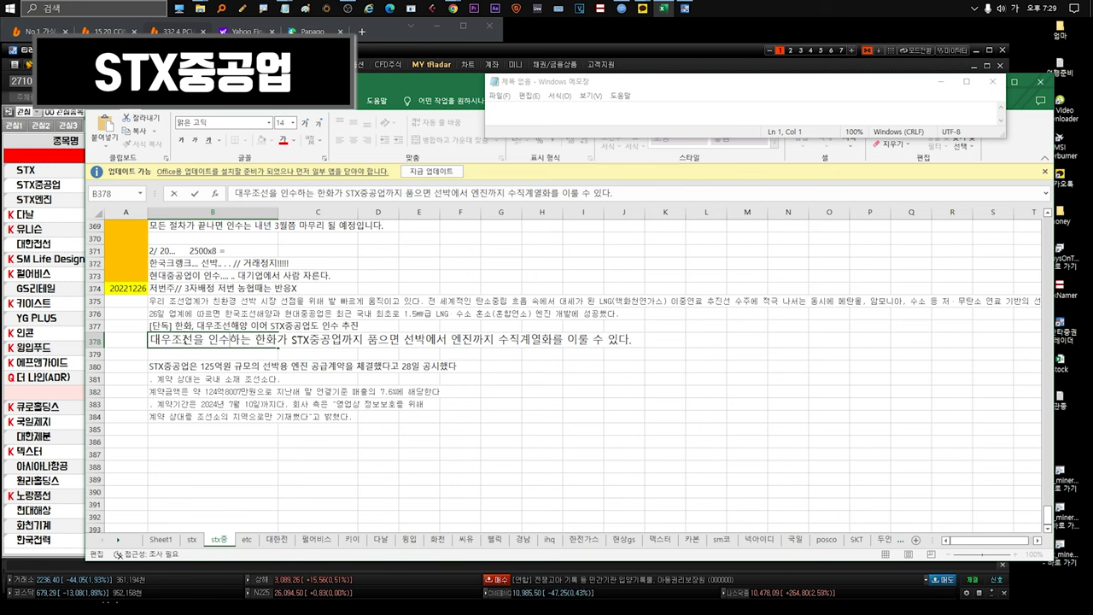
left_click_drag(255, 340, 278, 340)
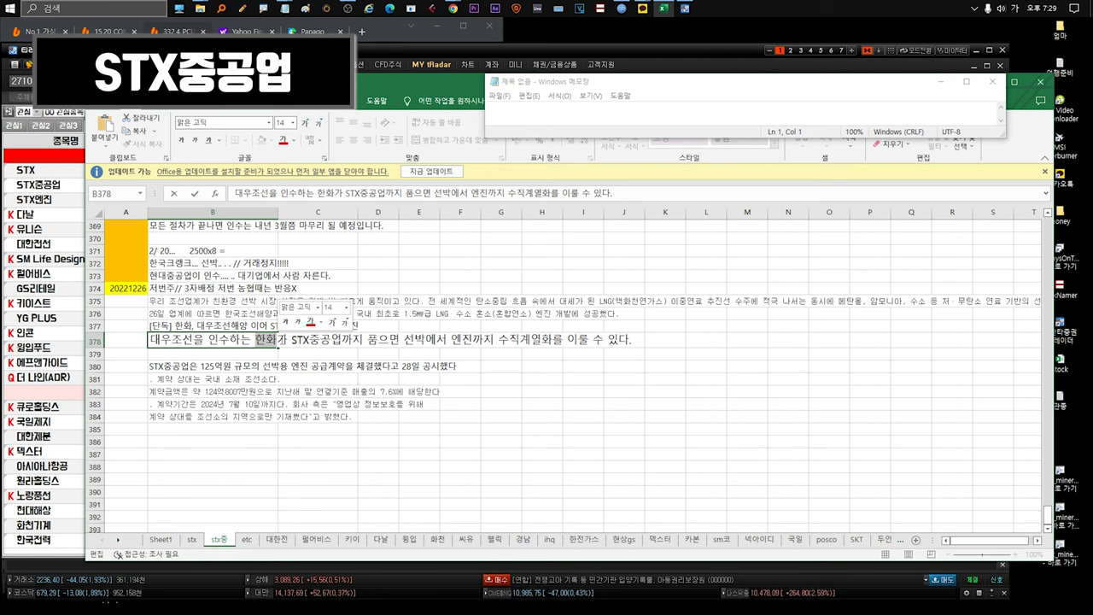
left_click(266, 340)
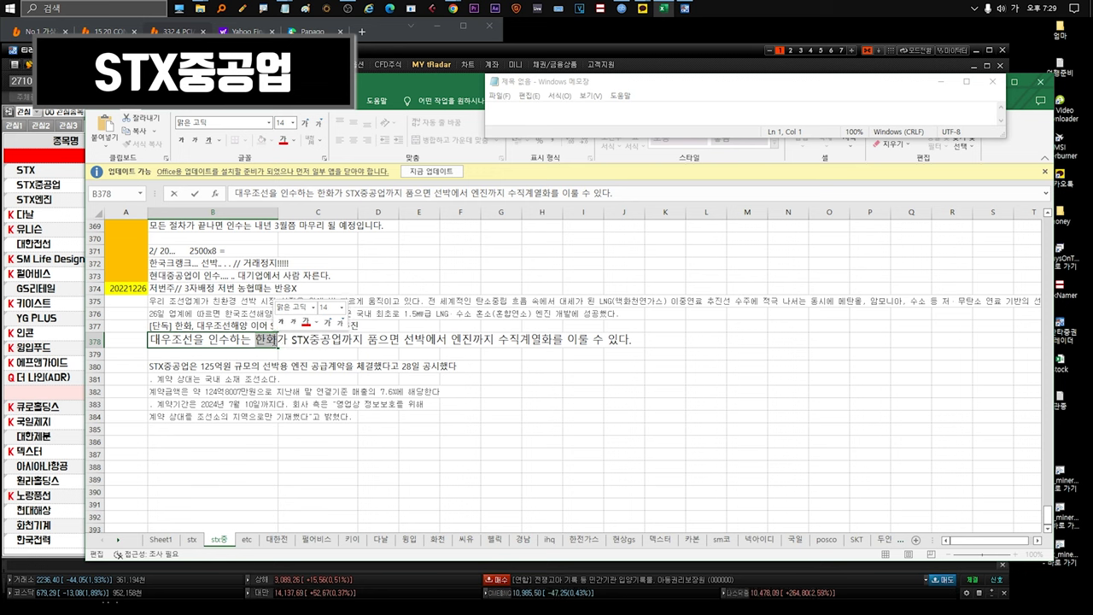
key("Return")
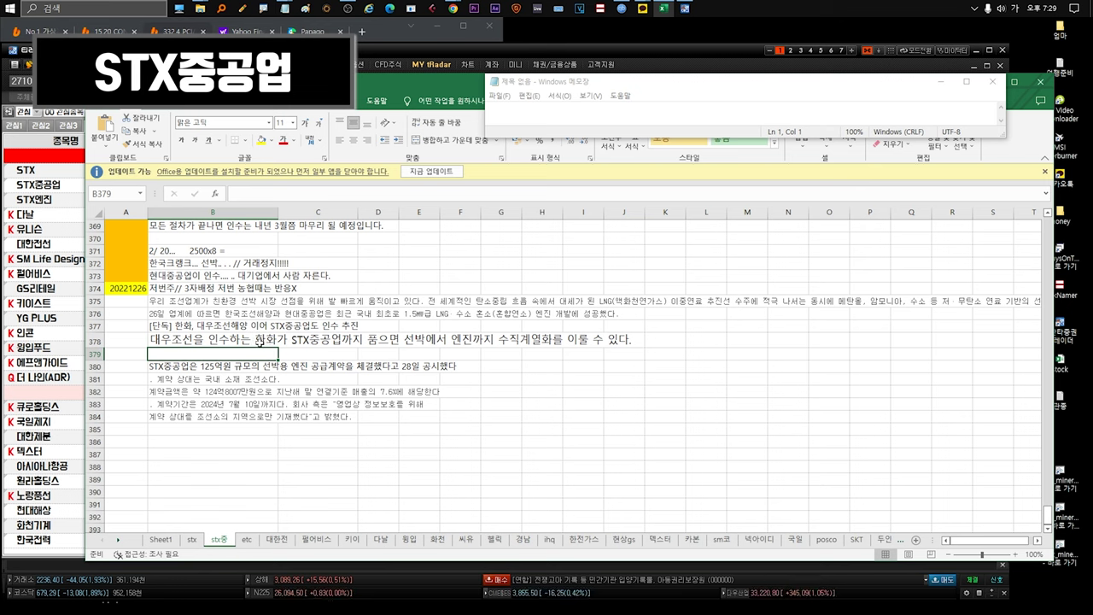
left_click(261, 340)
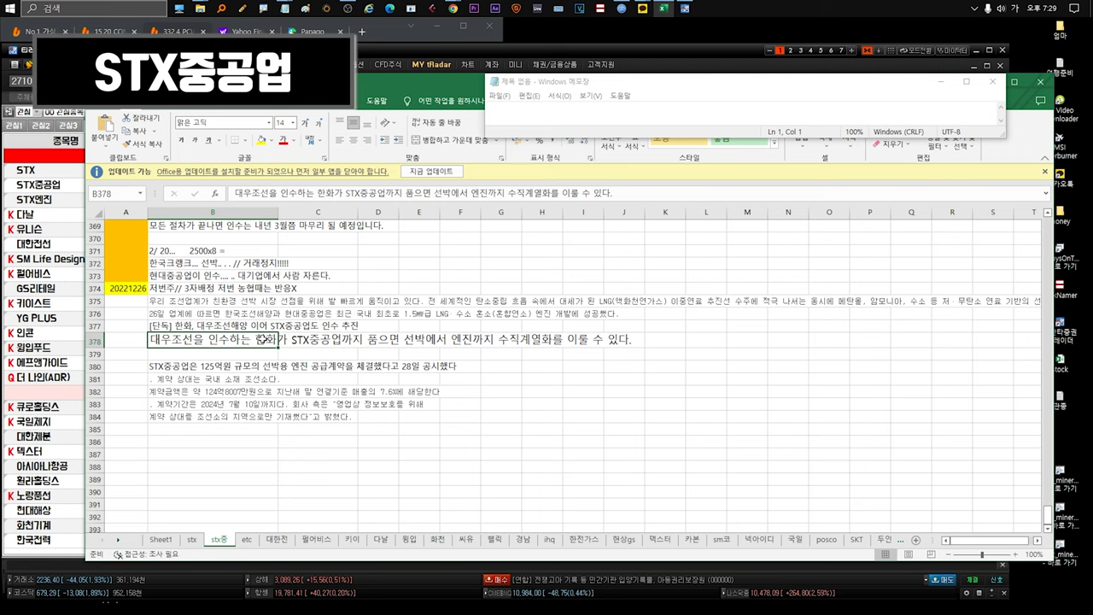
left_click_drag(144, 328, 139, 340)
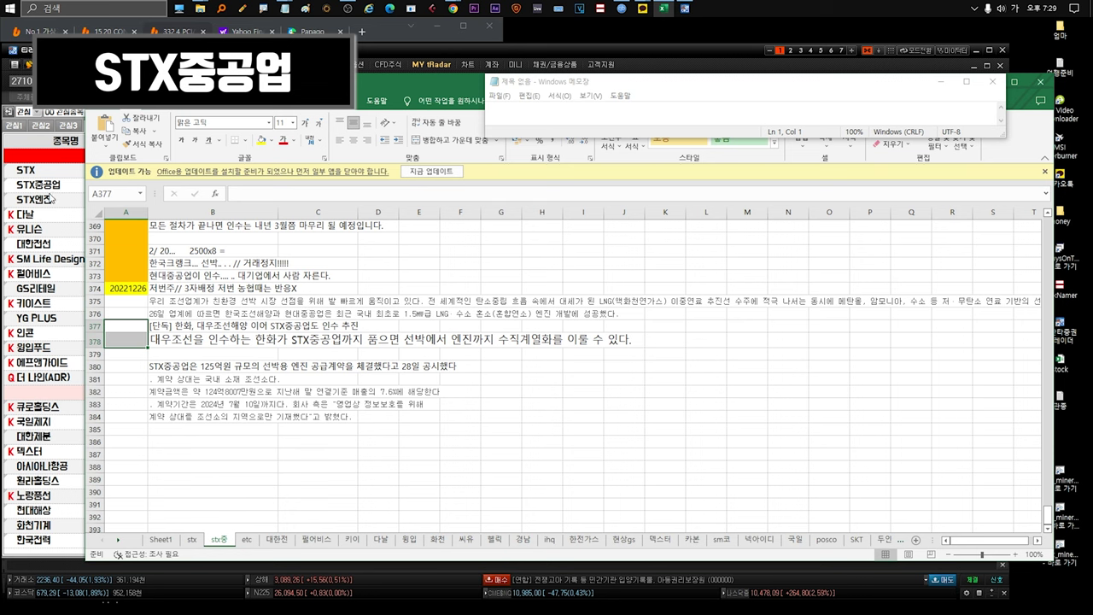
Bring up the STX중공업 chart in the trading program to examine its December candles and volume, and return to the workbook
left_click(51, 199)
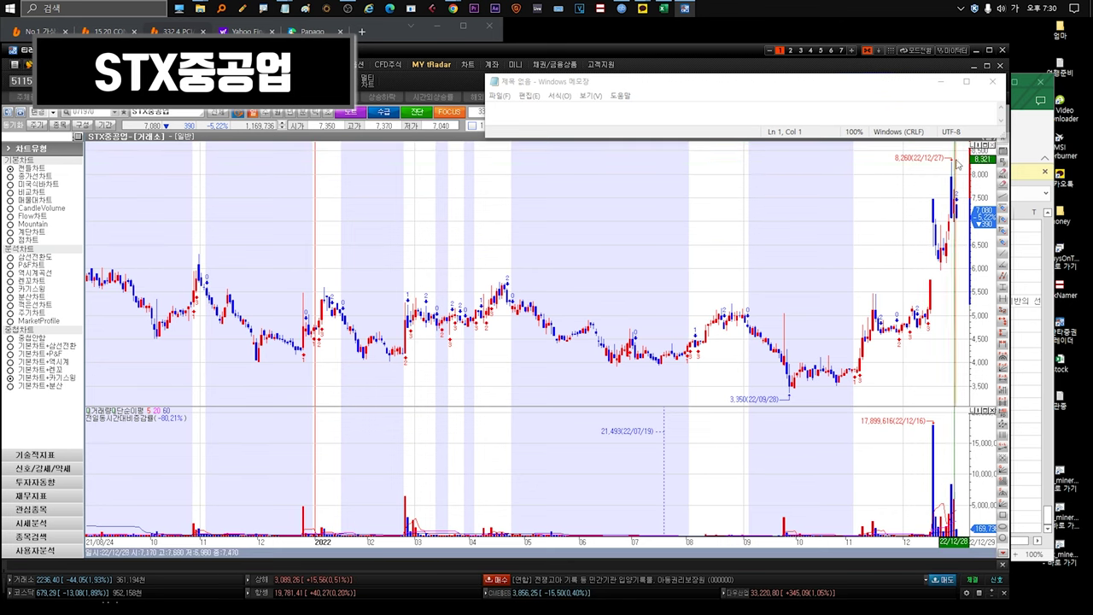
left_click(1029, 139)
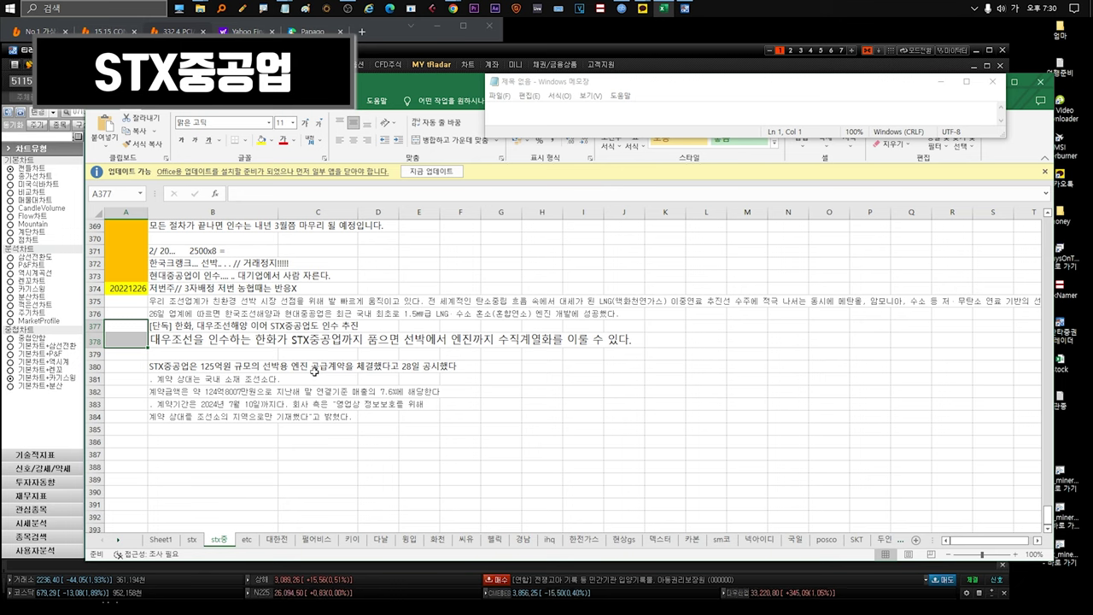
Highlight most of the 한화 takeover sentence in B378 and the word 현대중공업은 in B376, leaving both cells unedited
left_click(196, 326)
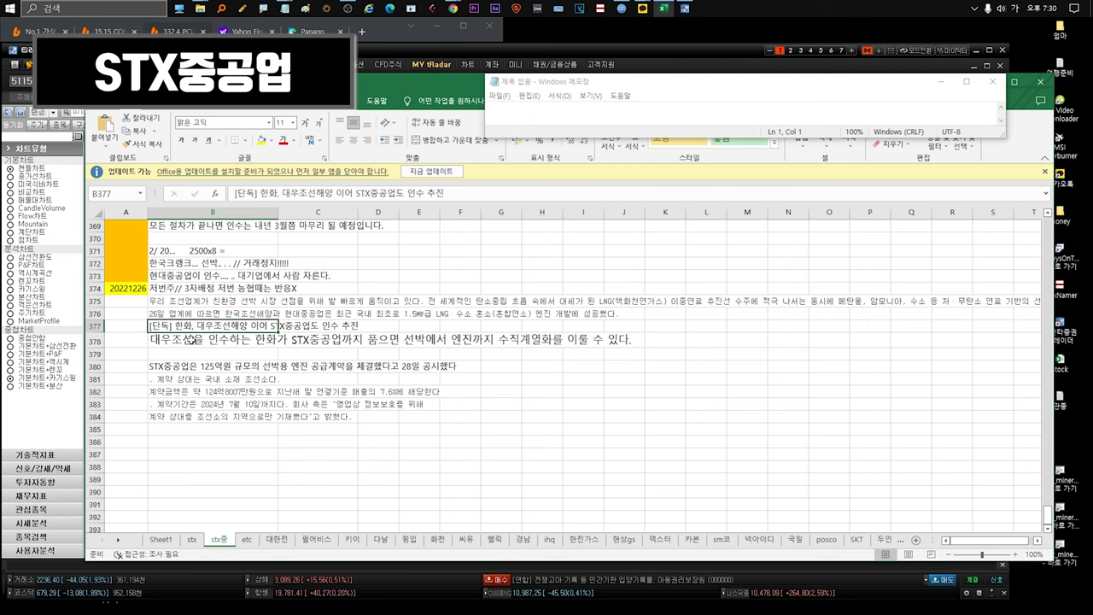
double_click(189, 340)
left_click_drag(205, 340, 613, 344)
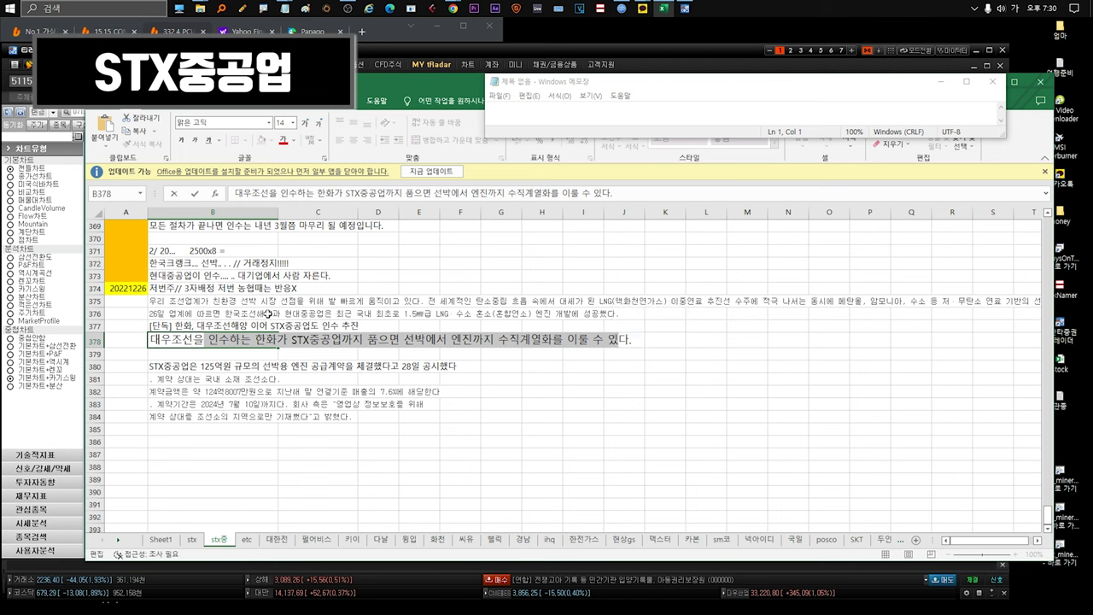
double_click(269, 314)
left_click_drag(284, 313, 339, 314)
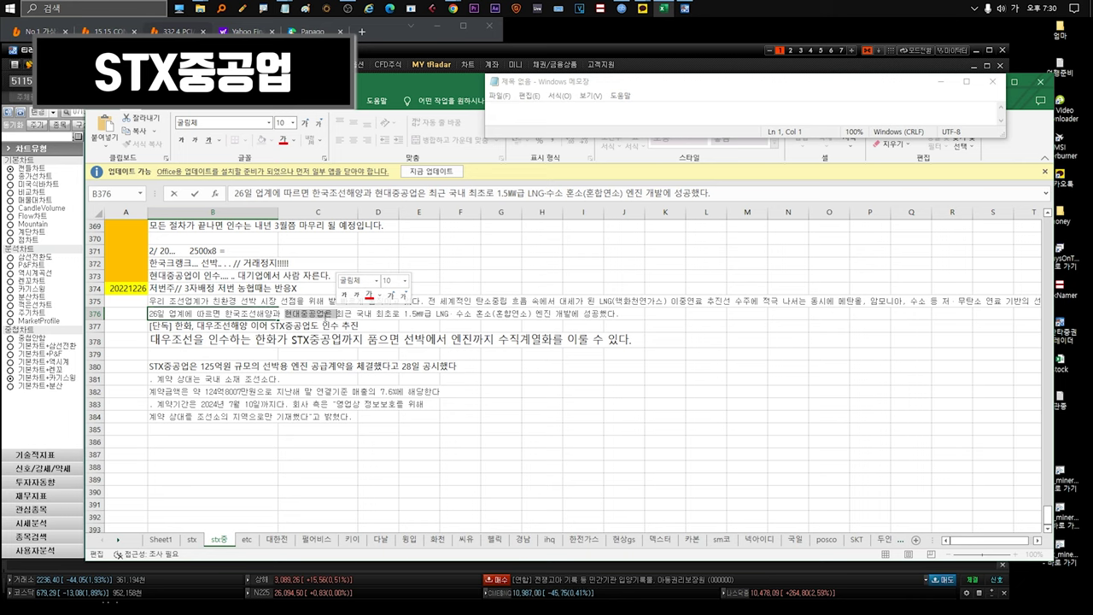
left_click(231, 327)
left_click_drag(229, 315, 227, 342)
Review the 125억원 ship engine supply contract entry in B380 and select B380:E381 without changing the text
left_click(224, 366)
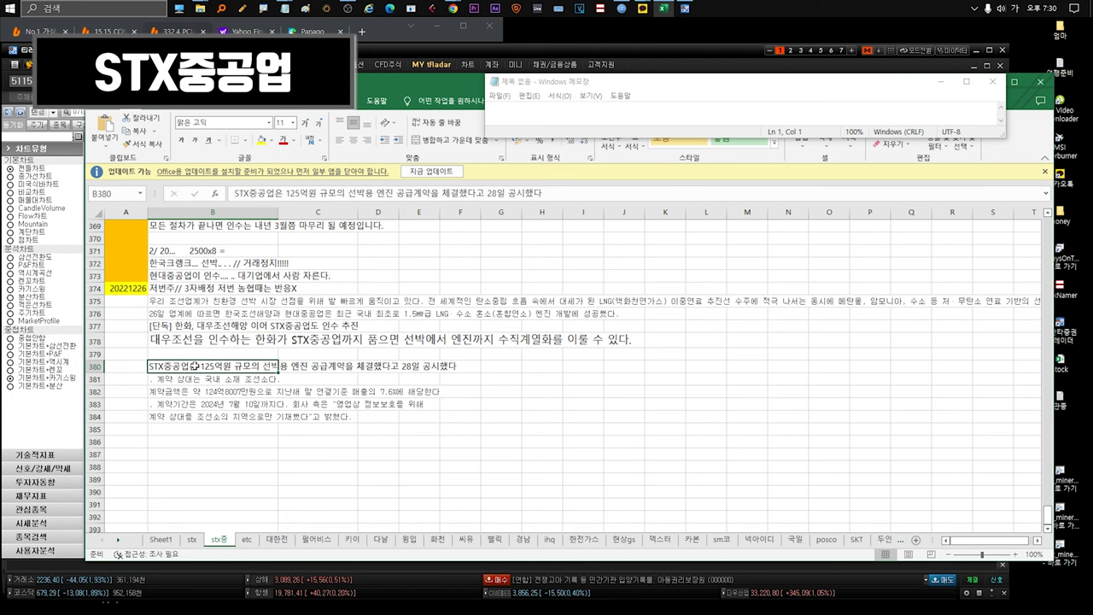
key("F2")
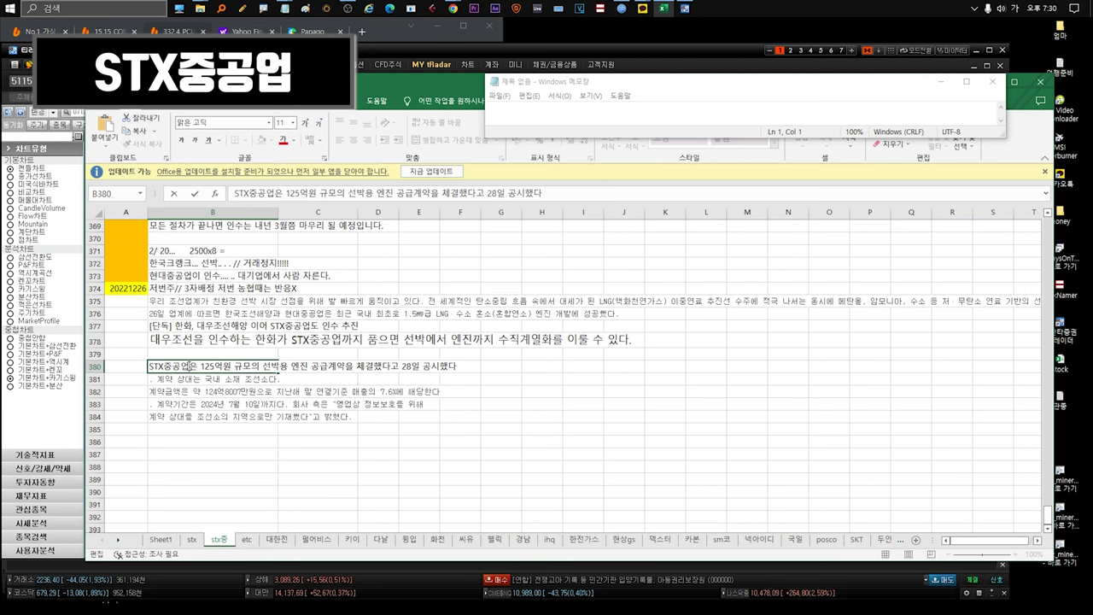
key("shift+End")
key("Return")
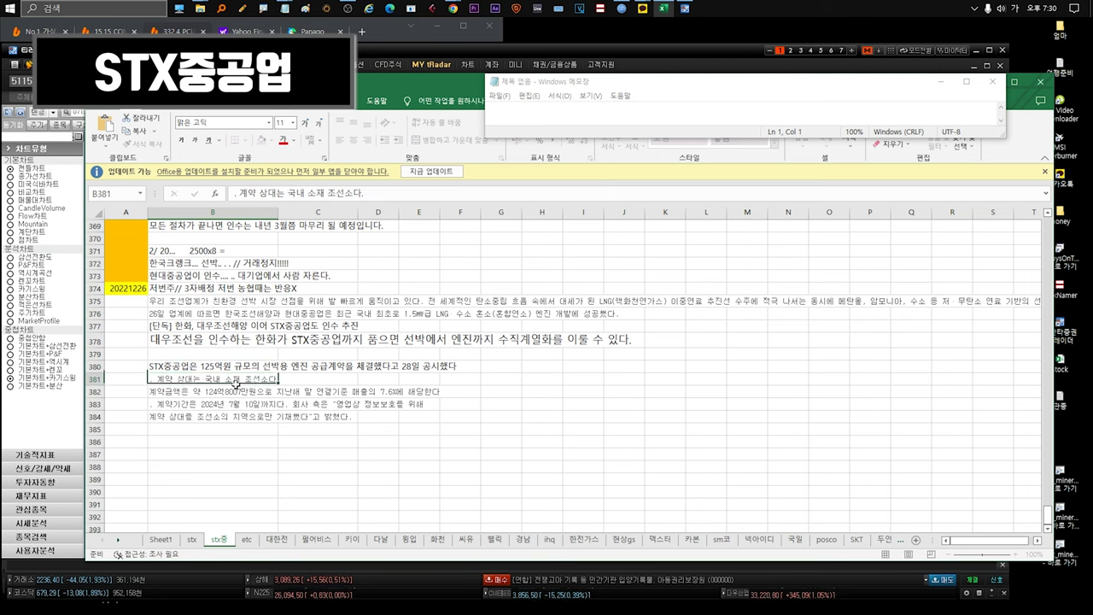
left_click(218, 366)
left_click_drag(219, 366, 325, 389)
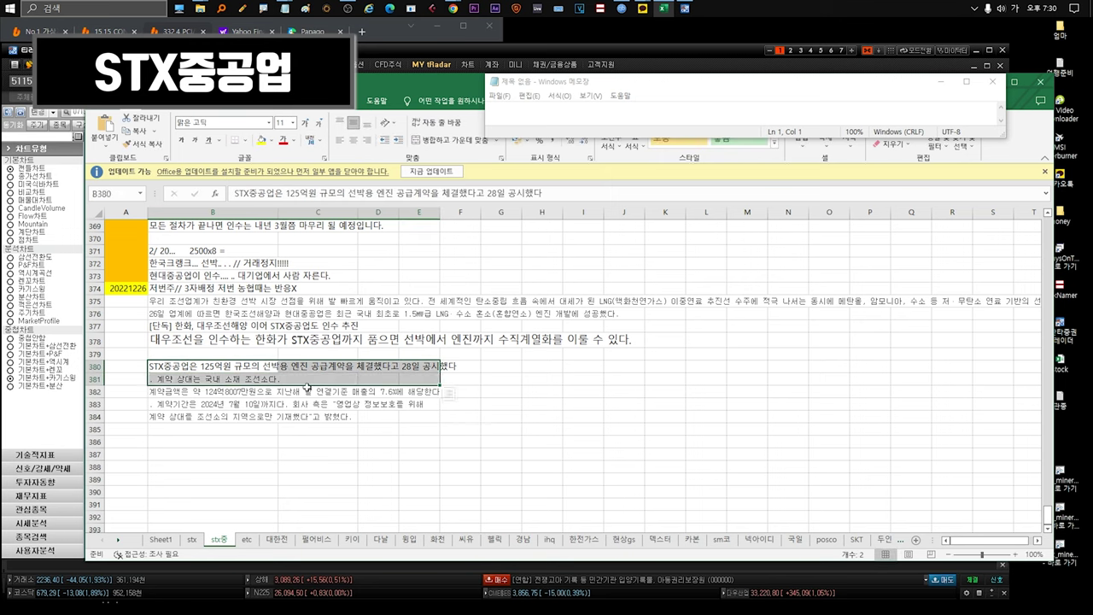
Go through the contract amount, period and counterparty lines in rows 382 to 384, highlighting the latter part of B383
left_click(325, 390)
left_click(238, 407)
left_click_drag(237, 414, 280, 404)
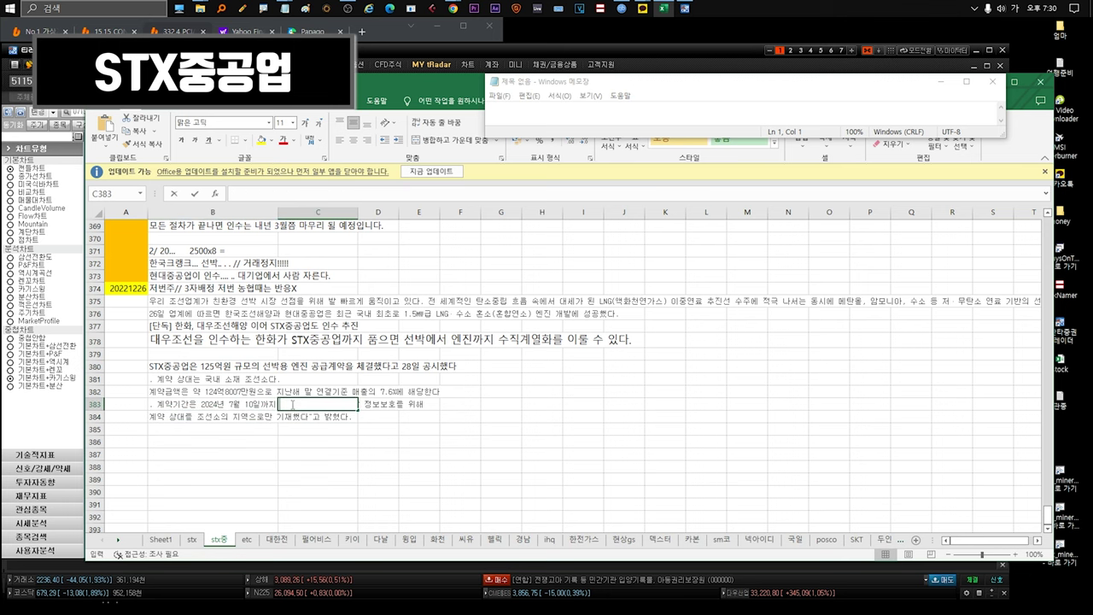
left_click(240, 403)
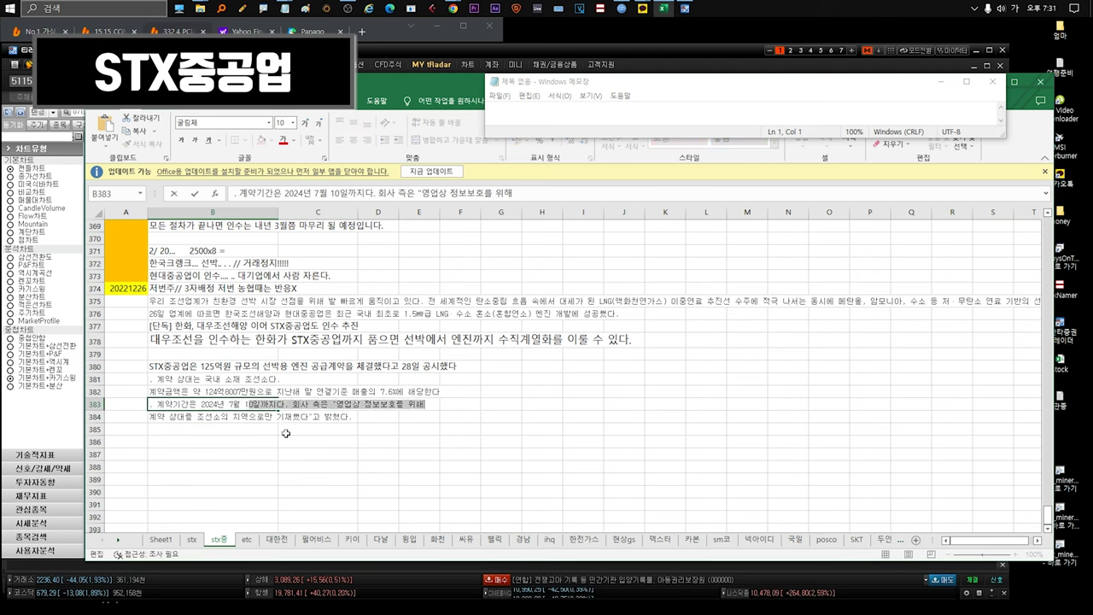
left_click(225, 417)
left_click_drag(226, 417, 224, 386)
Select the takeover entries B377:B378 and the supply contract entries B380:B384 to compare the two news items
left_click_drag(186, 328, 188, 339)
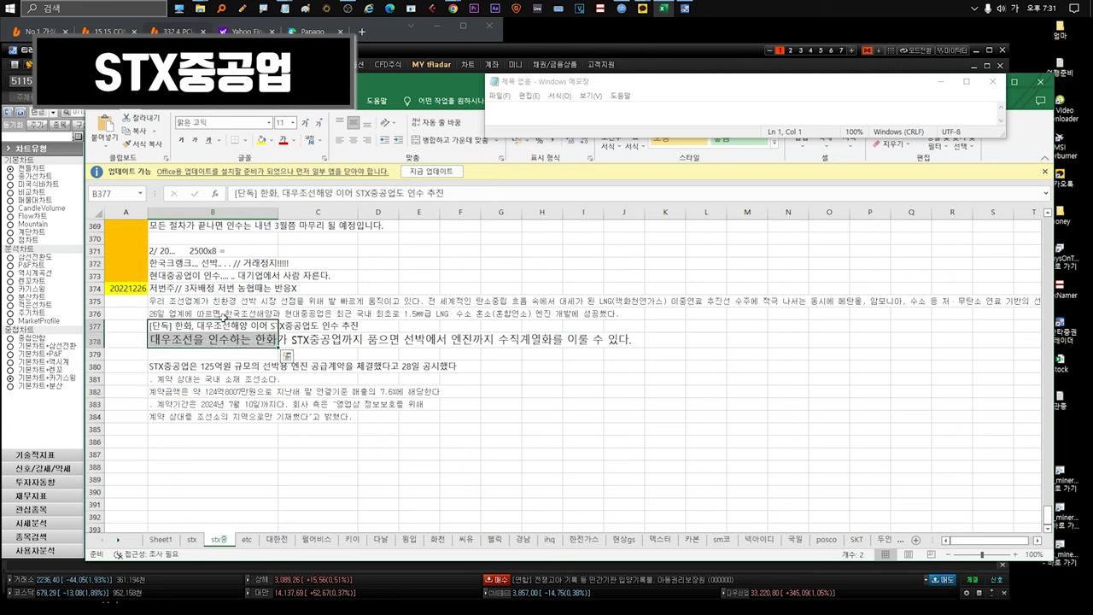
left_click(224, 416)
left_click_drag(214, 366, 222, 415)
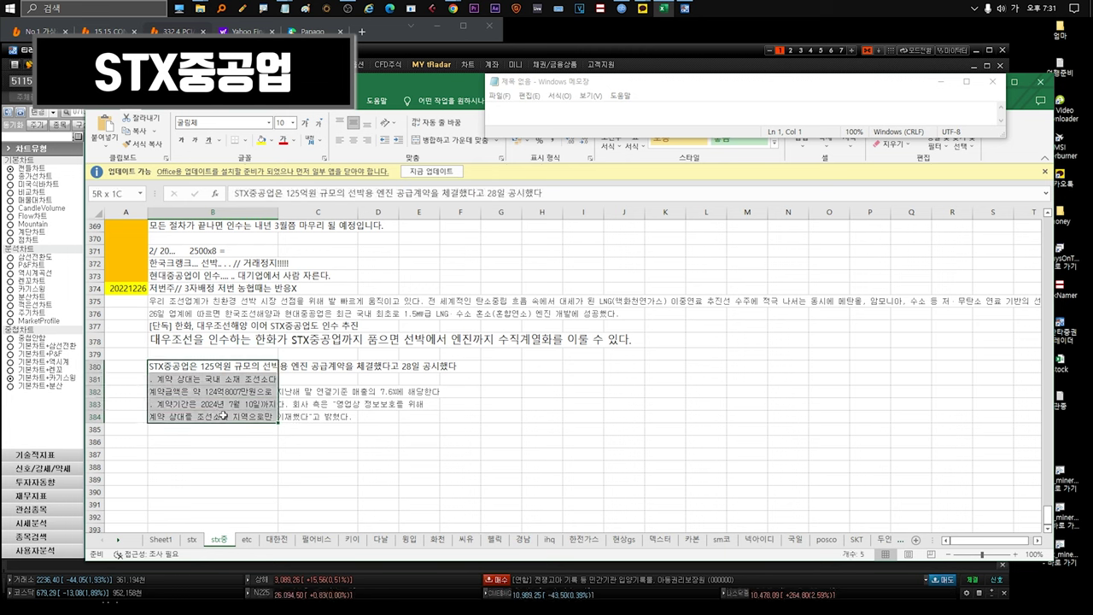
left_click(212, 434)
left_click(209, 414)
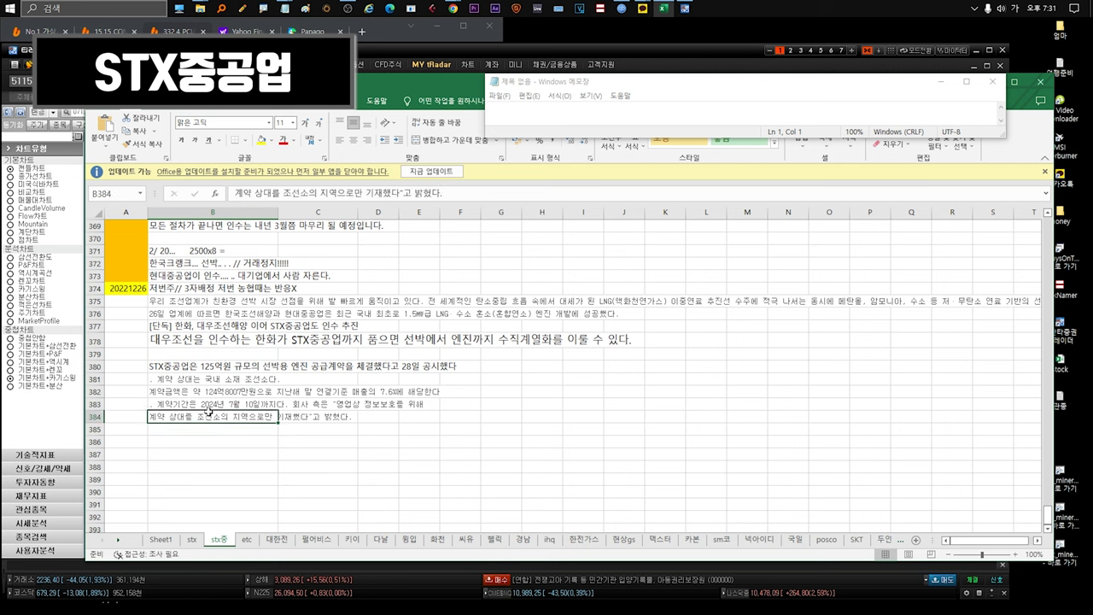
left_click_drag(209, 411, 210, 367)
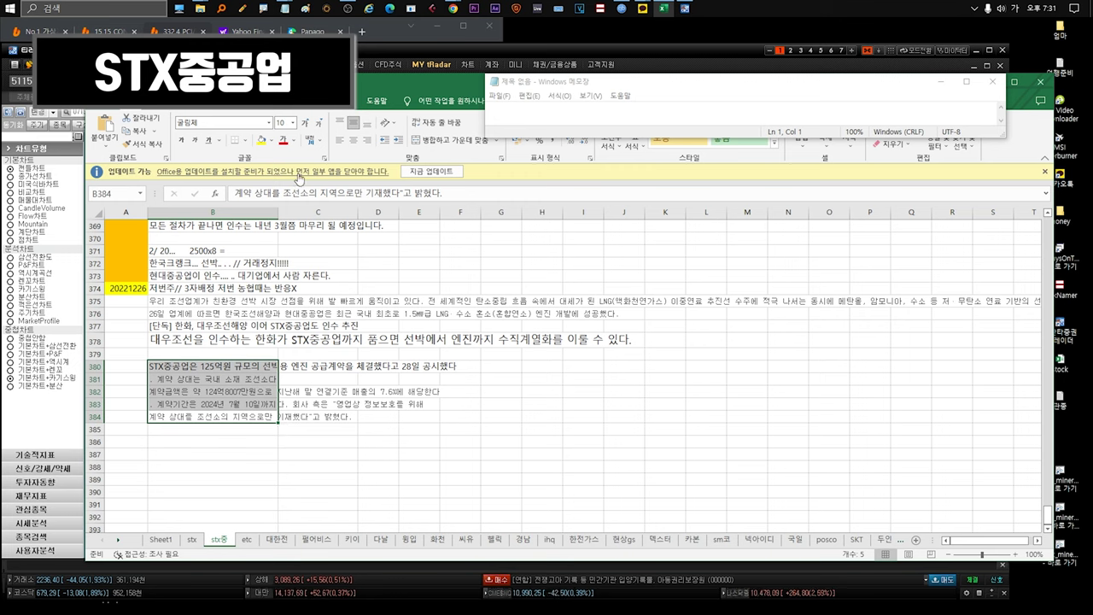
Recheck the December candles on the STX중공업 chart in the trading program, and select 다날 in the watchlist
left_click(594, 49)
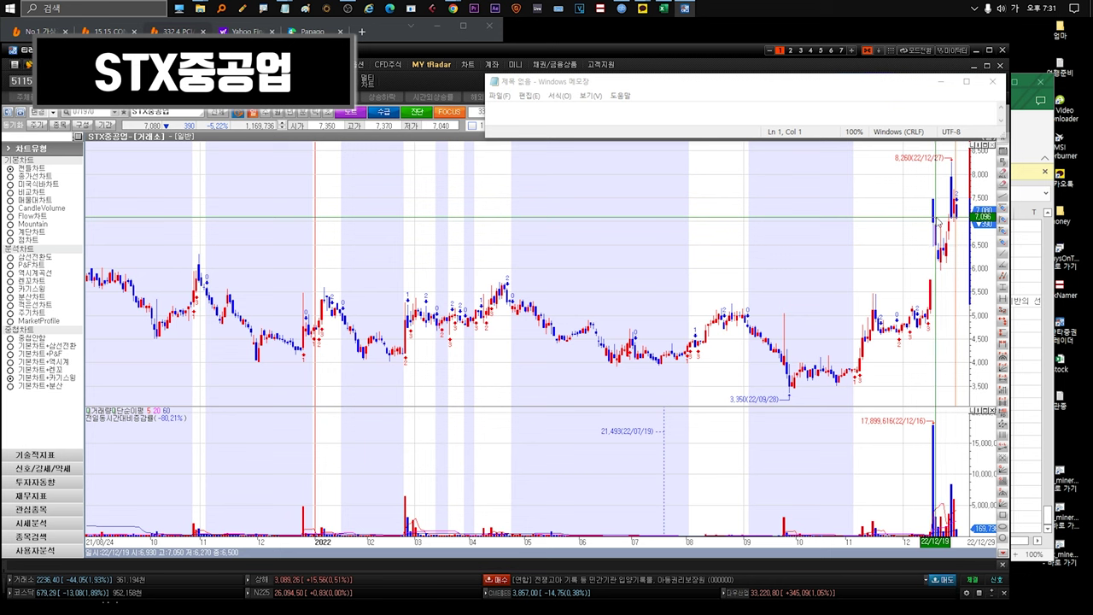
key("Escape")
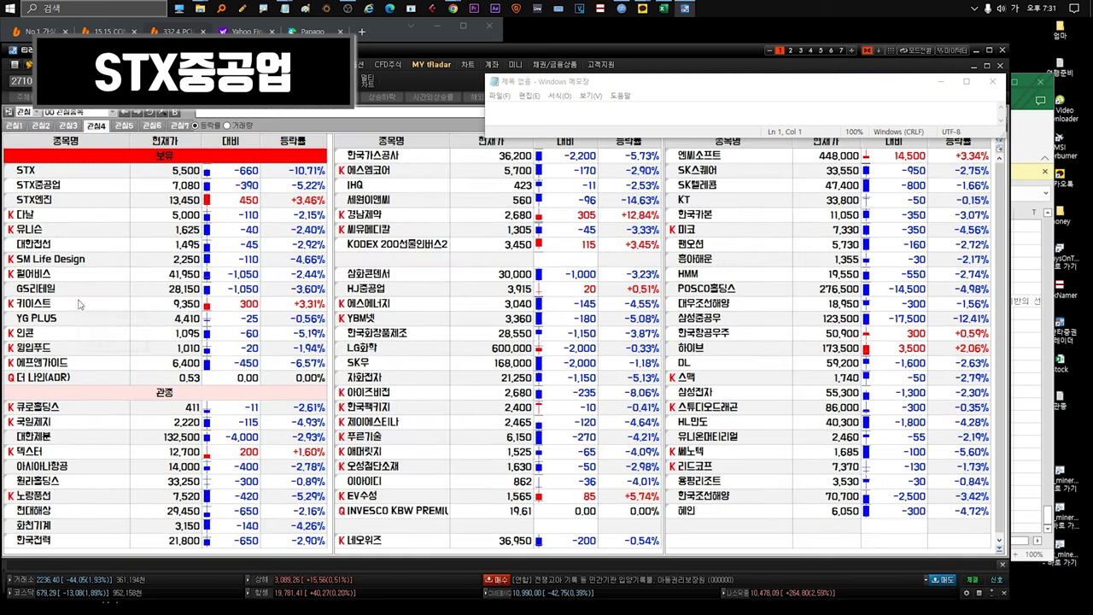
left_click(56, 221)
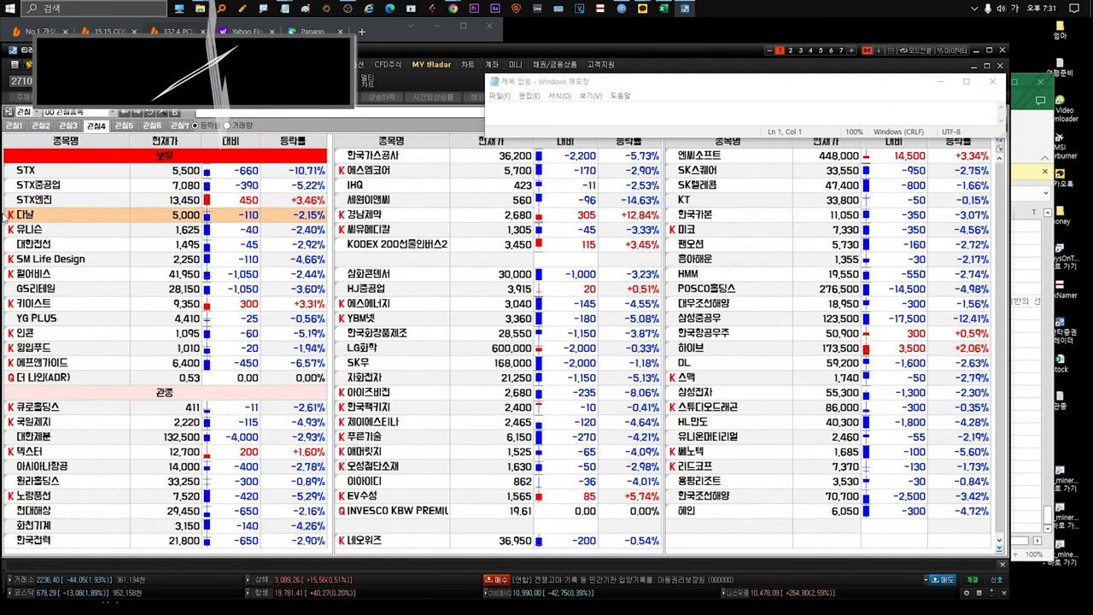
Check 다날's watchlist preview and daily chart, glance at the Excel news log, and return to the 다날 row in the watchlist
mouse_move(7, 217)
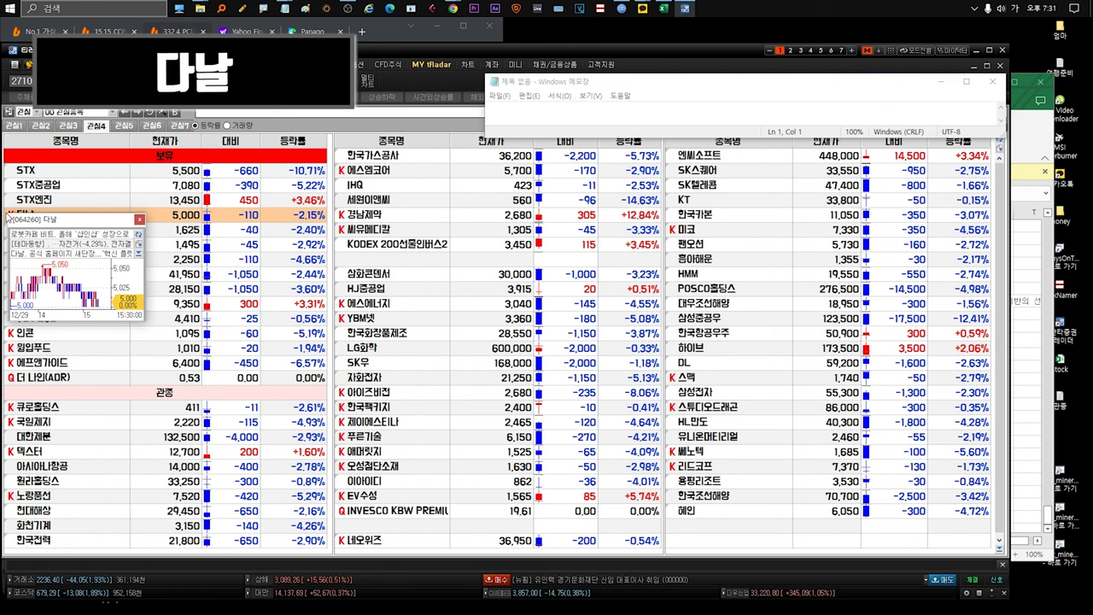
double_click(148, 215)
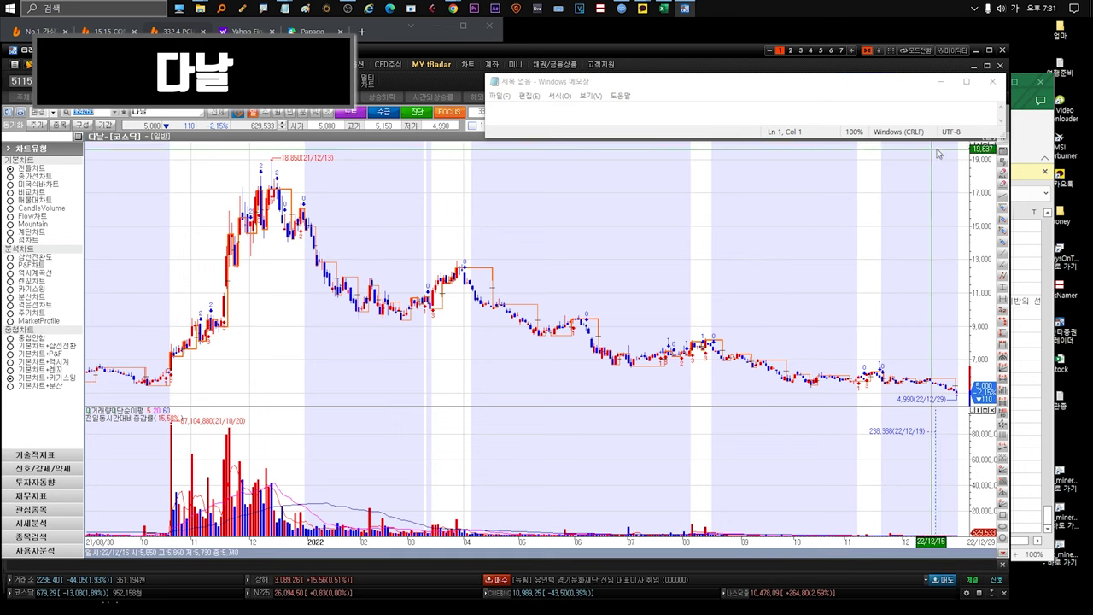
left_click(1031, 140)
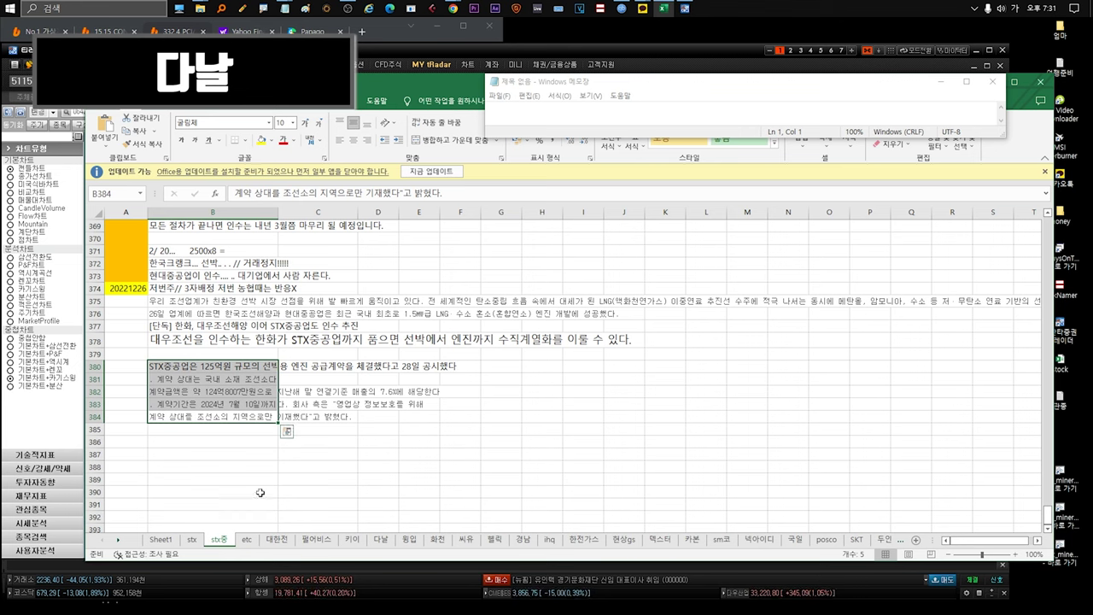
left_click(341, 493)
key("alt+Tab")
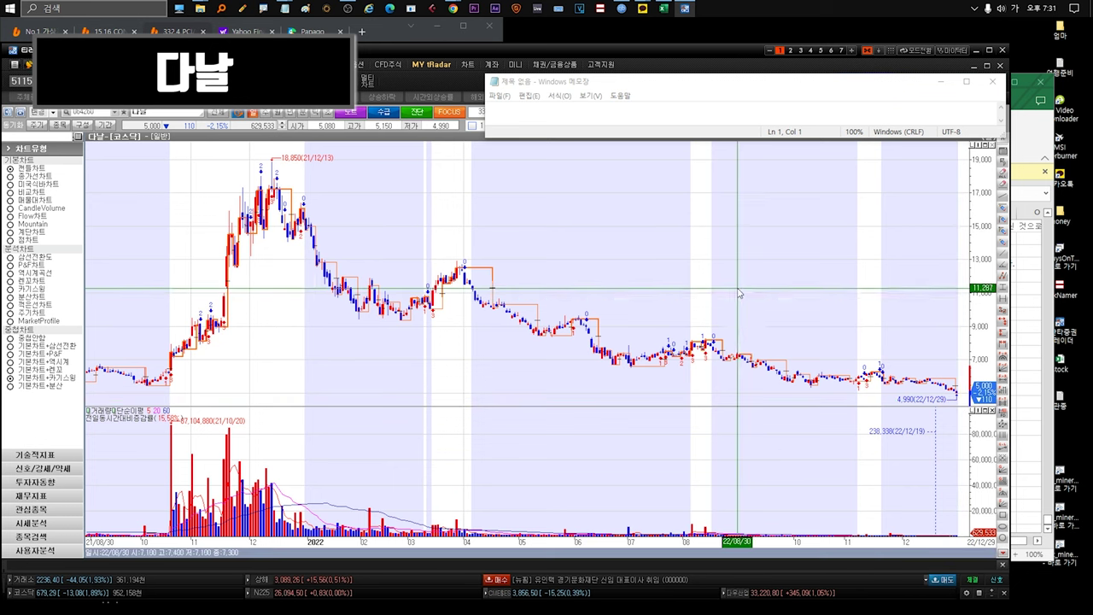
key("ctrl+Tab")
left_click(51, 220)
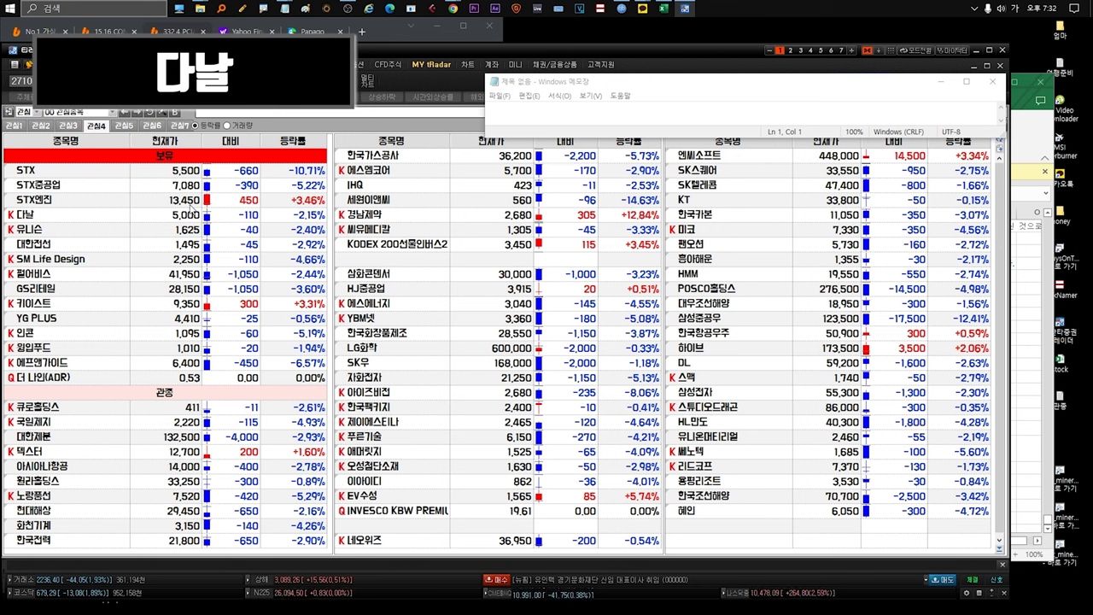
left_click(184, 218)
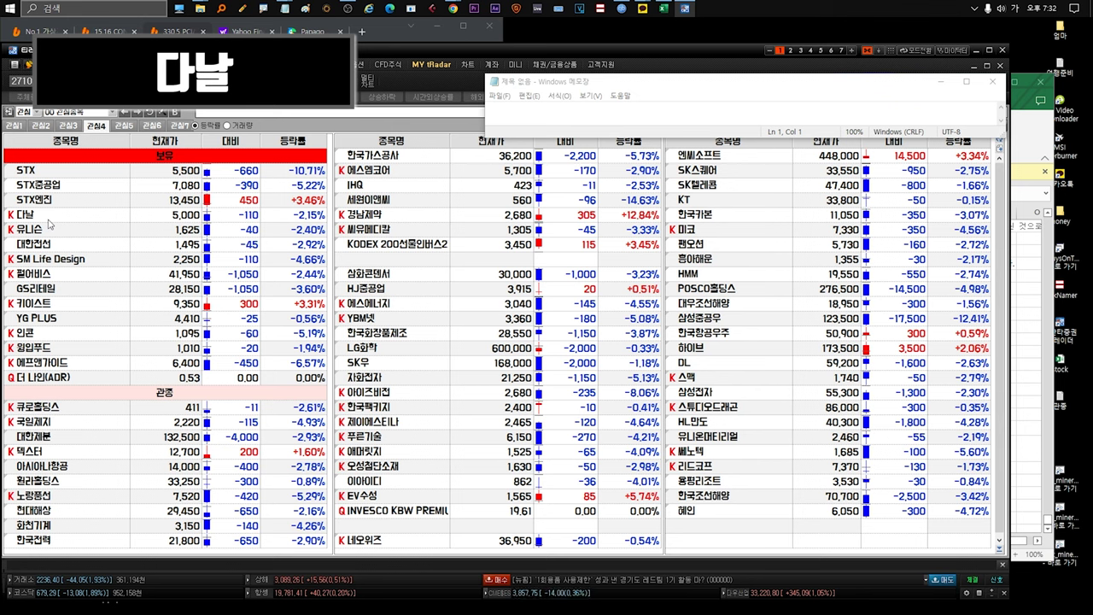
Review the late-December 페이코인 and 다날 news on the workbook's etc sheet, including B2259, and select 다날 in the trading program's watchlist
left_click(1022, 146)
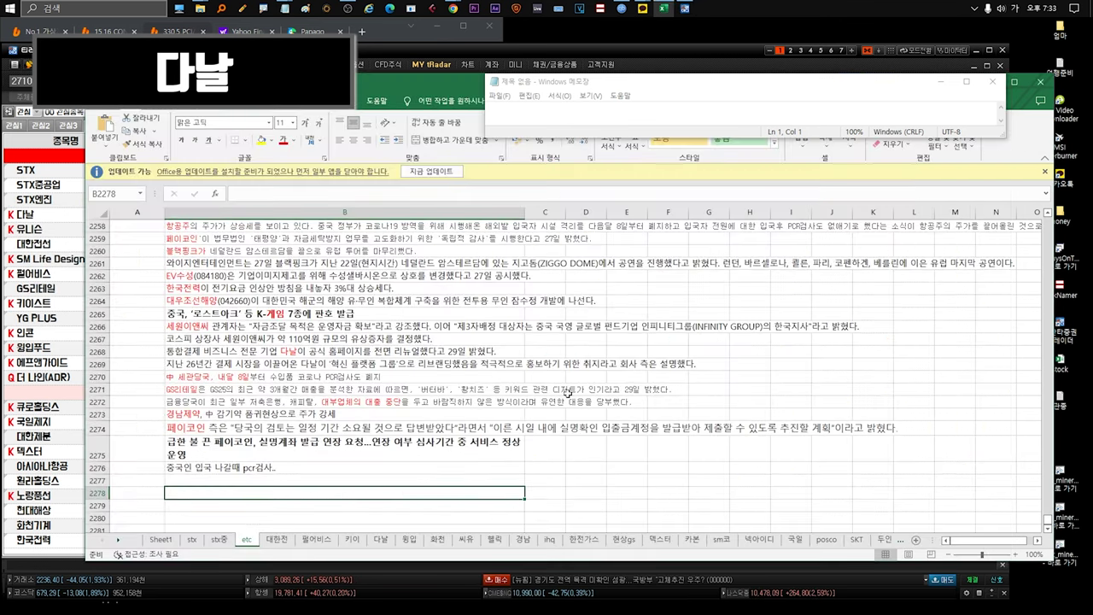
scroll(420, 440, "up", 2)
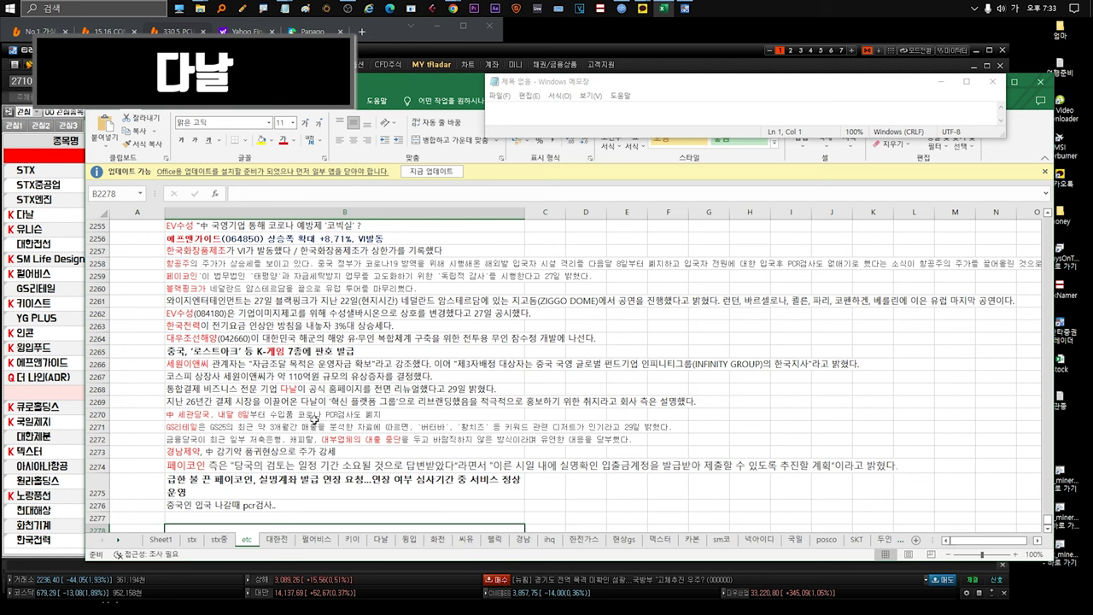
left_click(295, 278)
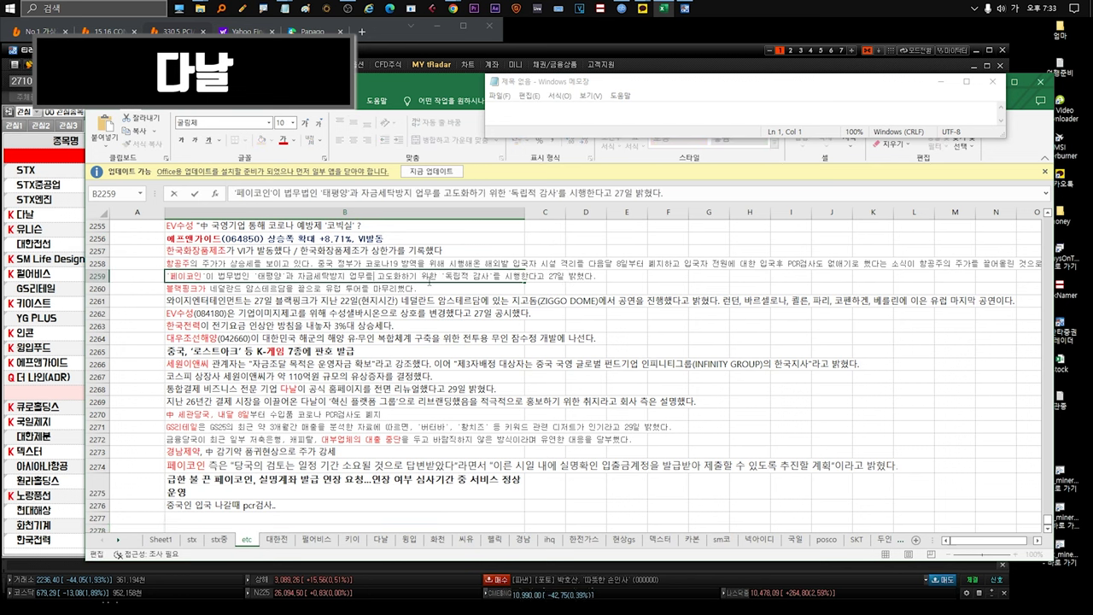
left_click(281, 350)
left_click(57, 224)
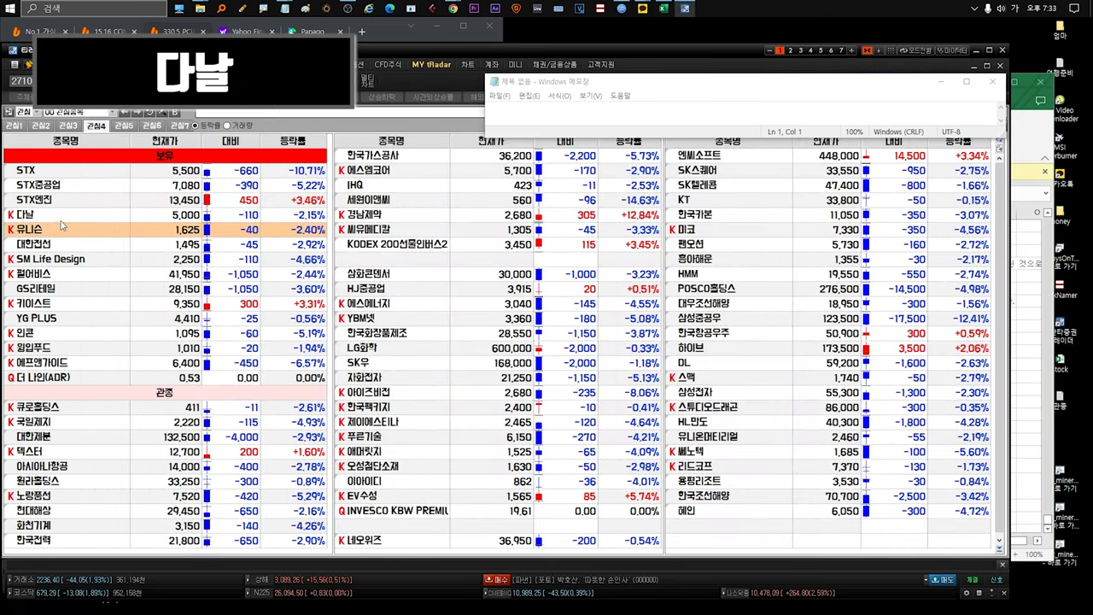
left_click(71, 217)
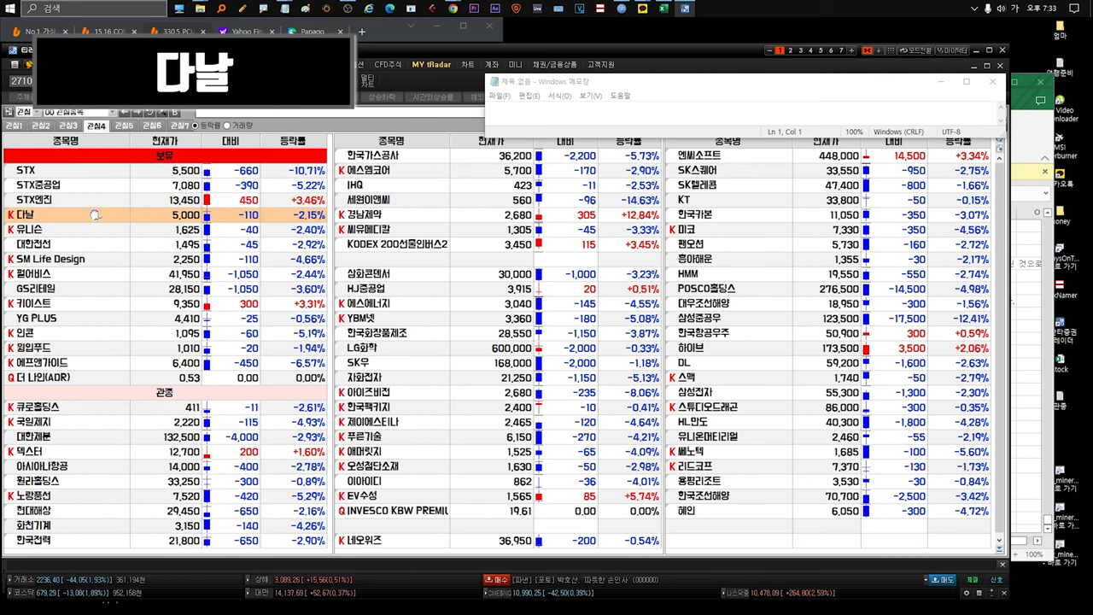
Examine 유니슨's daily chart around November 2022 and its long-term chart back to 2014, and return to the watchlist
double_click(91, 231)
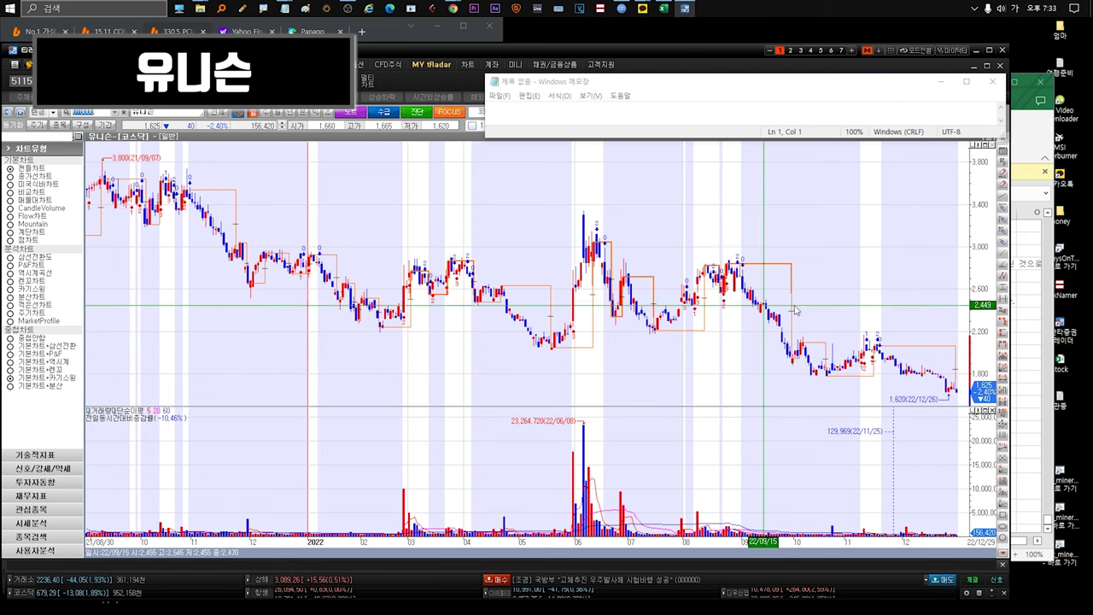
mouse_move(868, 346)
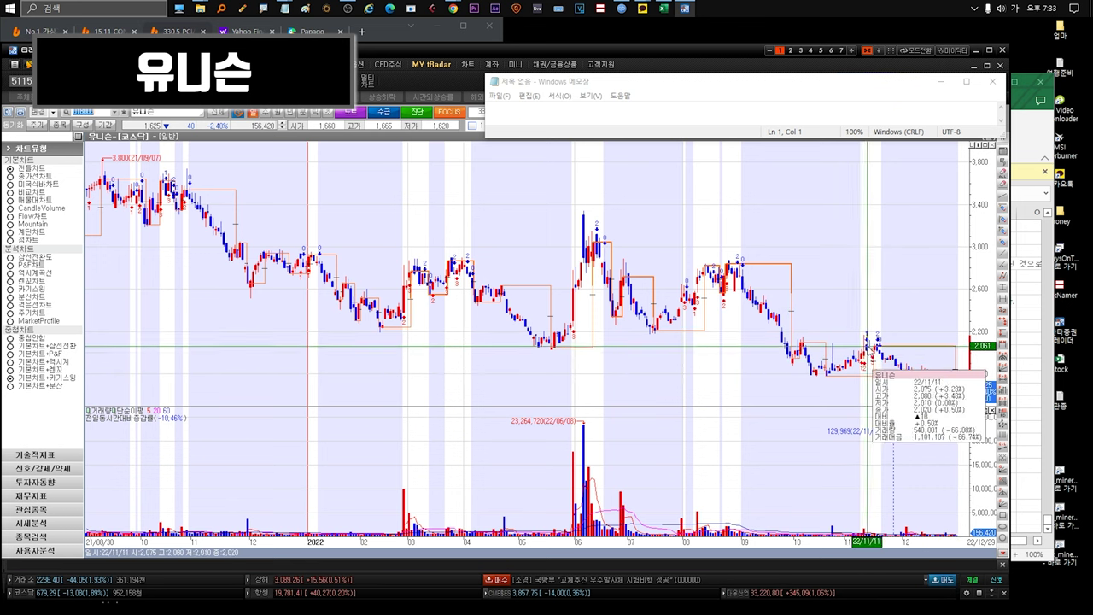
key("Escape")
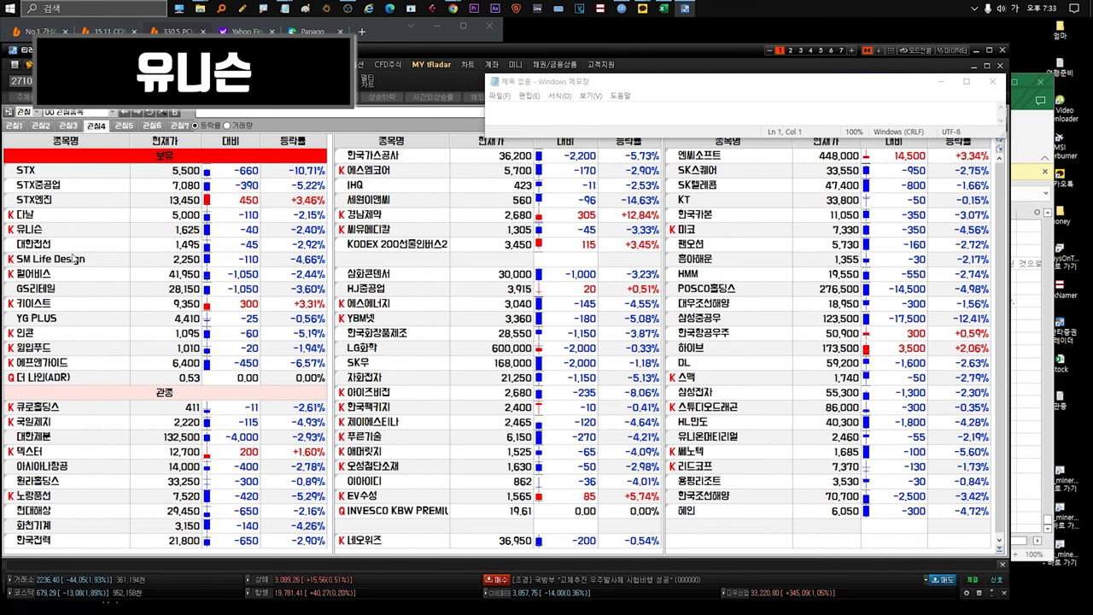
double_click(56, 235)
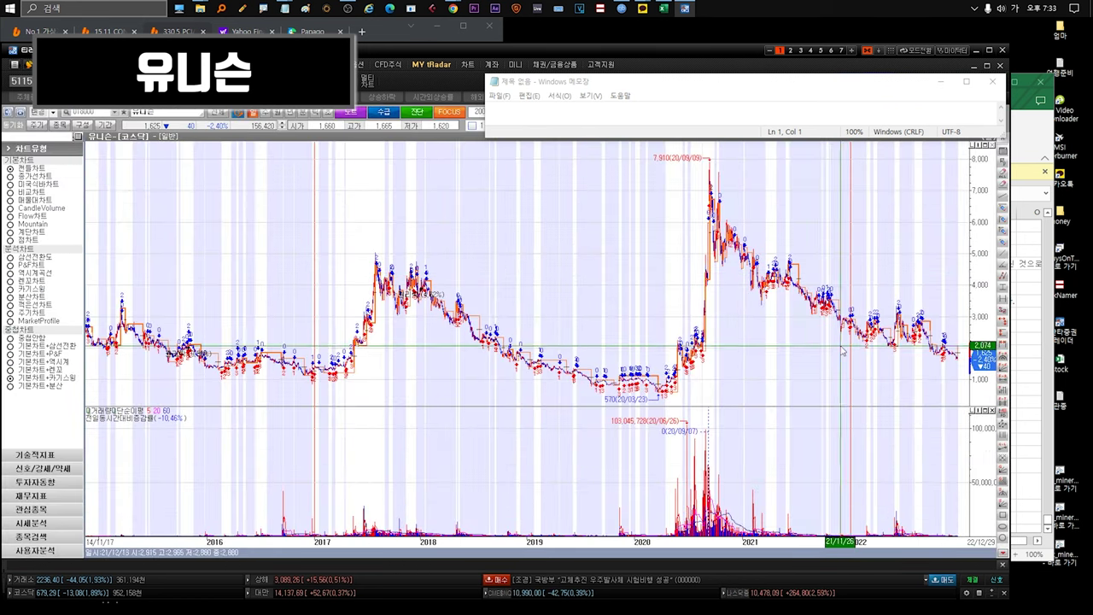
mouse_move(698, 363)
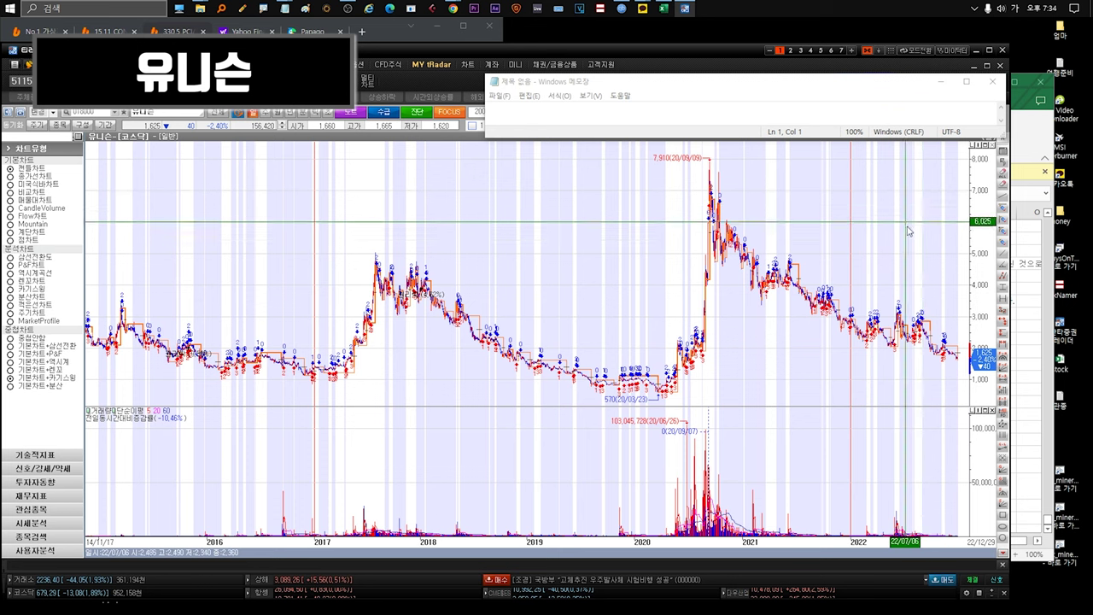
key("ctrl+Tab")
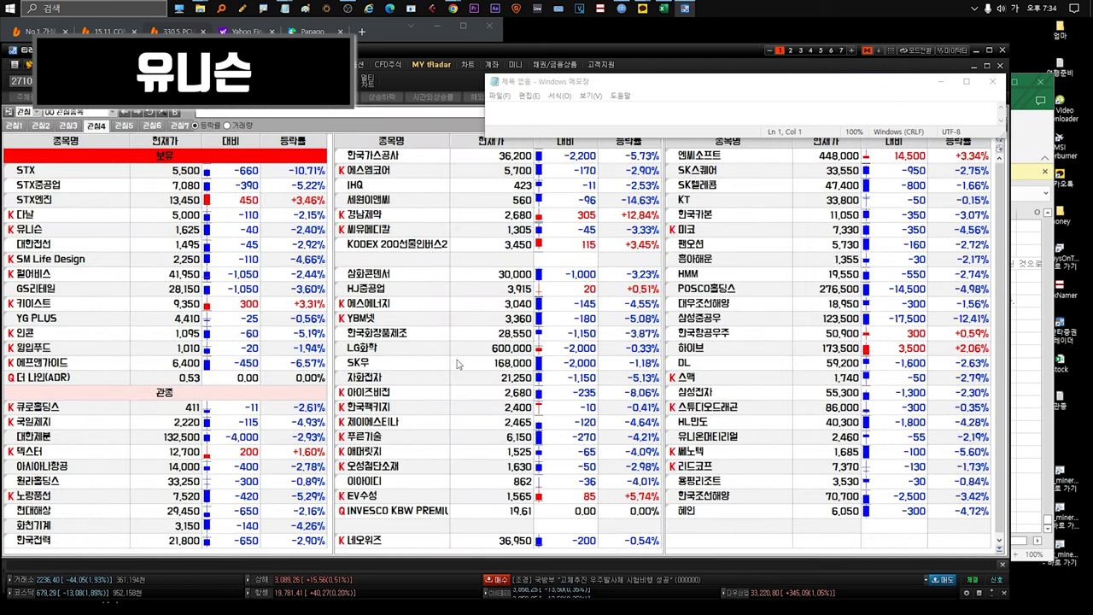
Examine 대한전선's chart over the long term back to 2014 and from December 2020 onward, and return to the watchlist
left_click(53, 250)
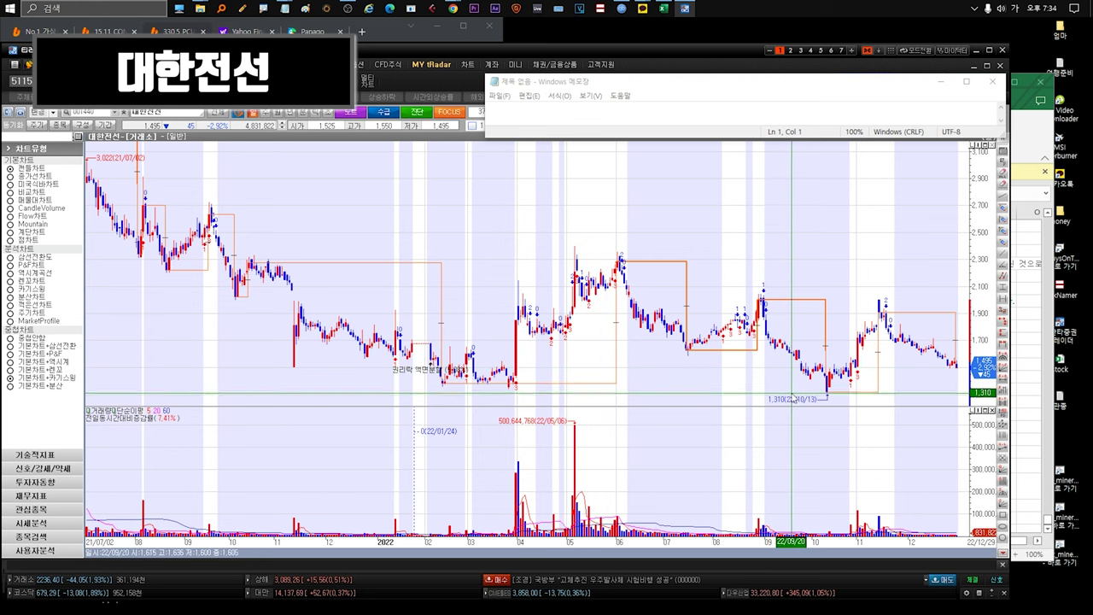
scroll(782, 394, "down", 5)
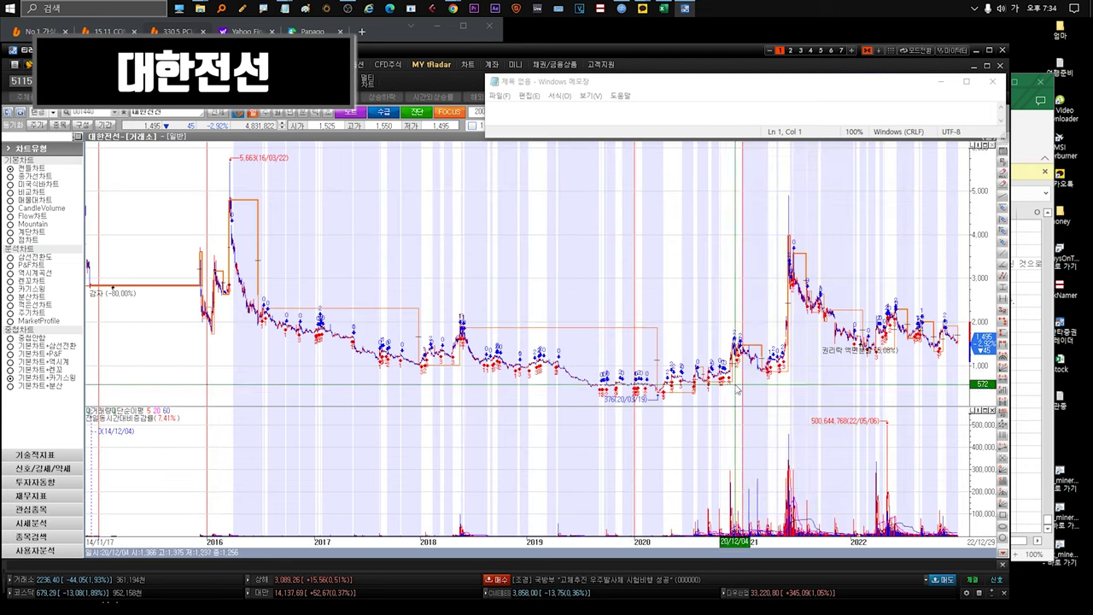
scroll(424, 369, "up", 3)
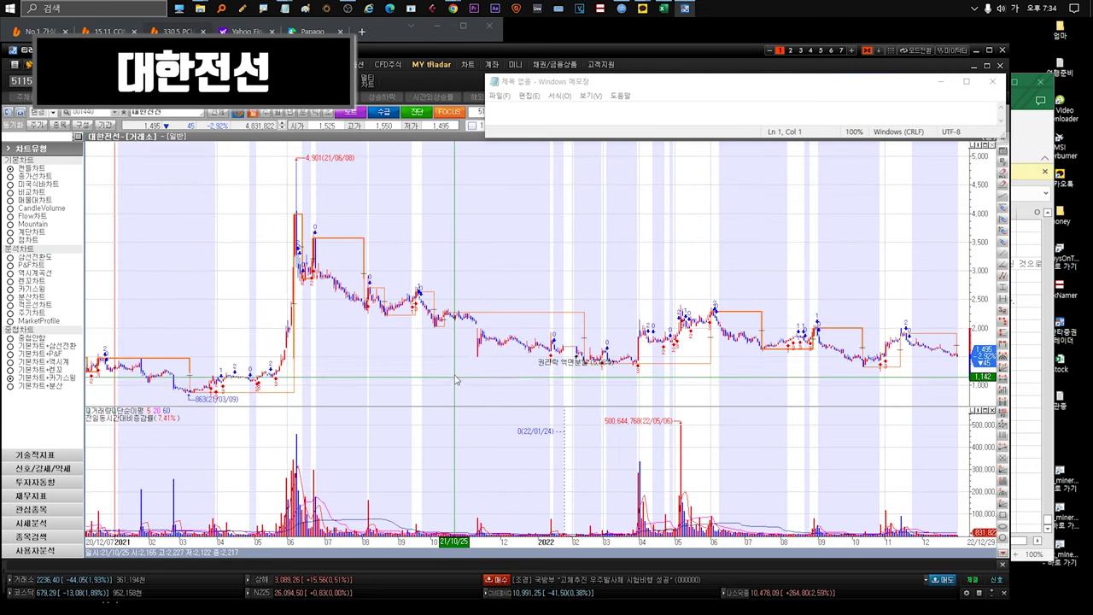
key("ctrl+Tab")
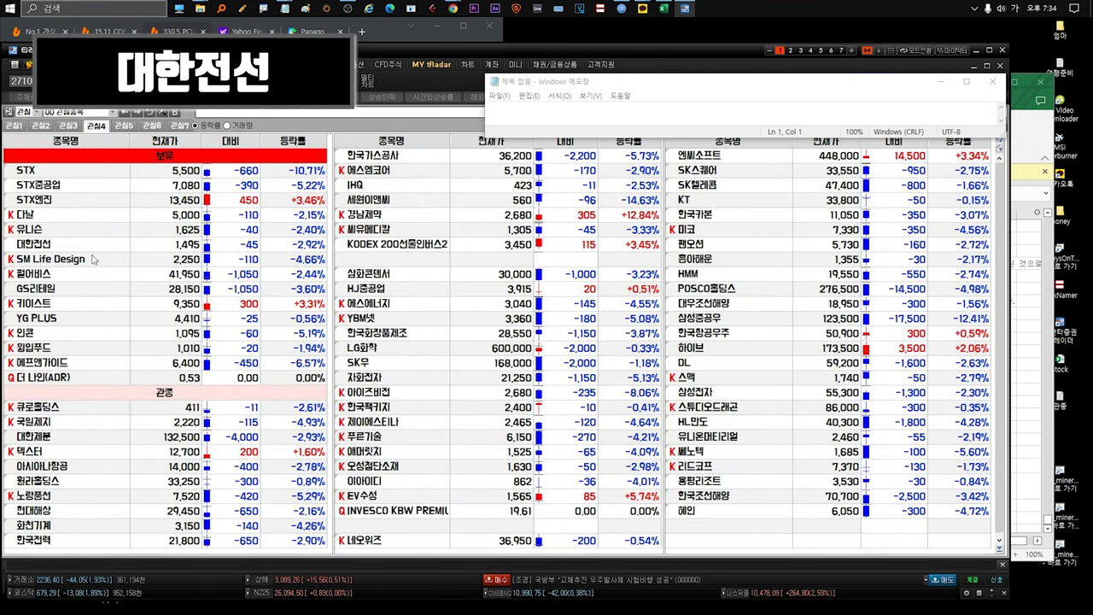
Preview 대한전선's headlines and intraday chart from the watchlist, and leave its row selected
left_click(67, 246)
mouse_move(6, 243)
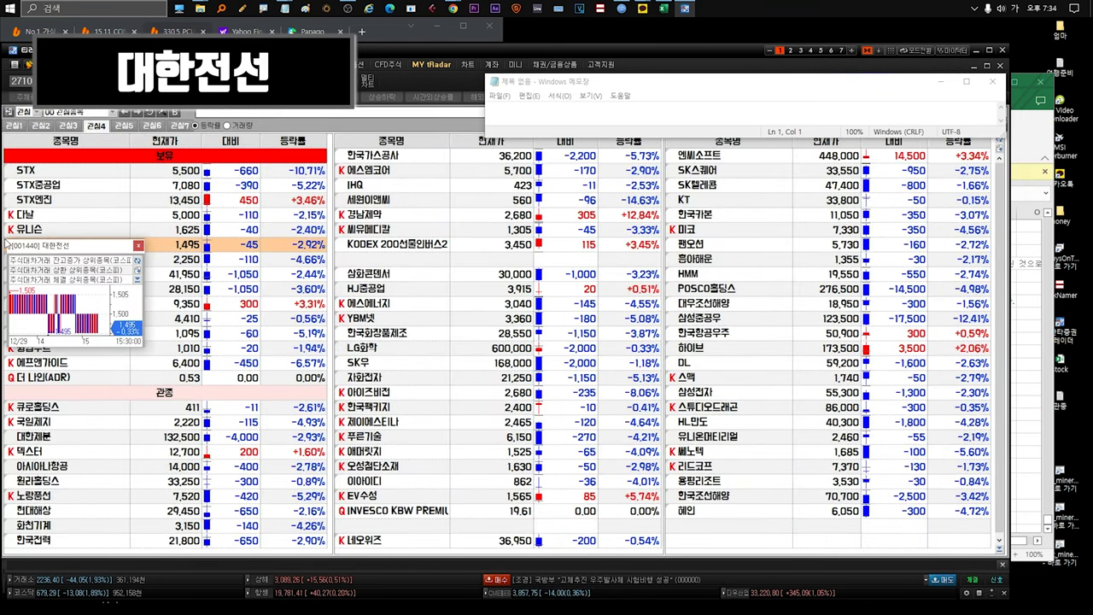
left_click(89, 259)
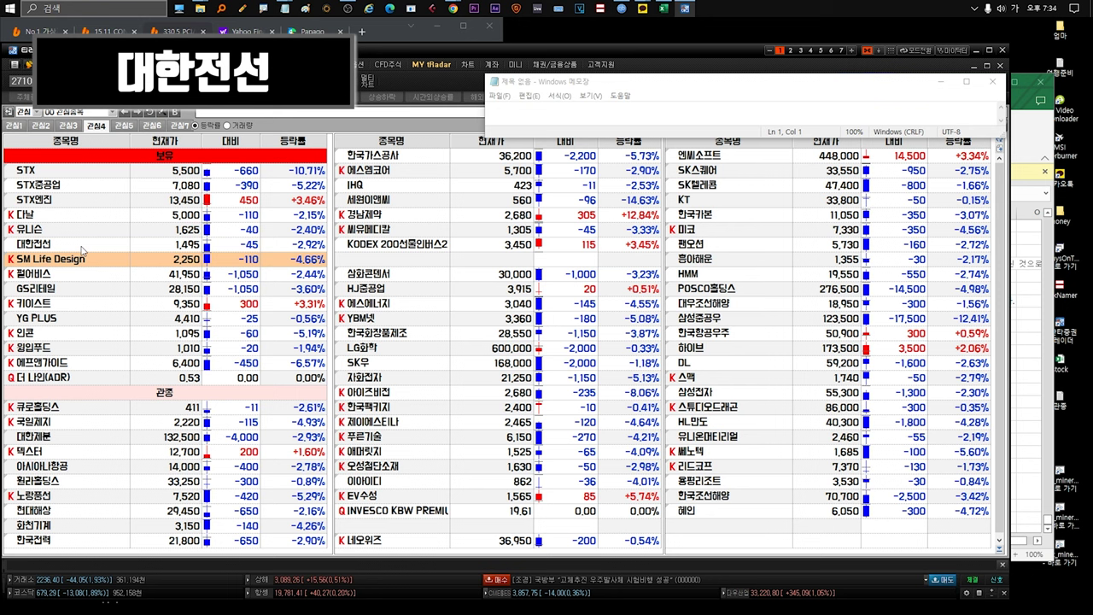
left_click(83, 245)
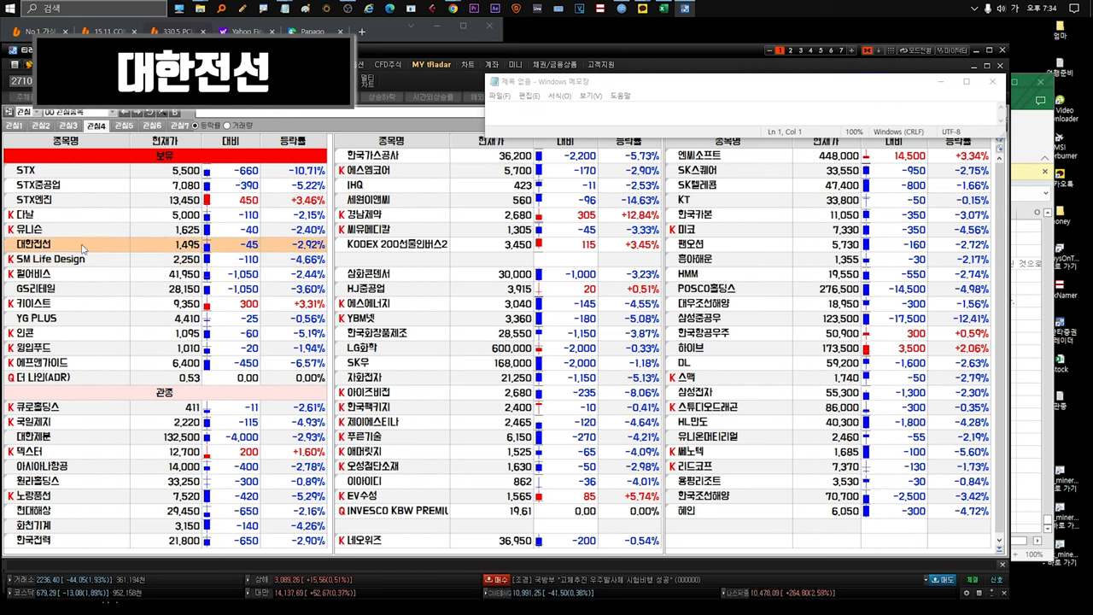